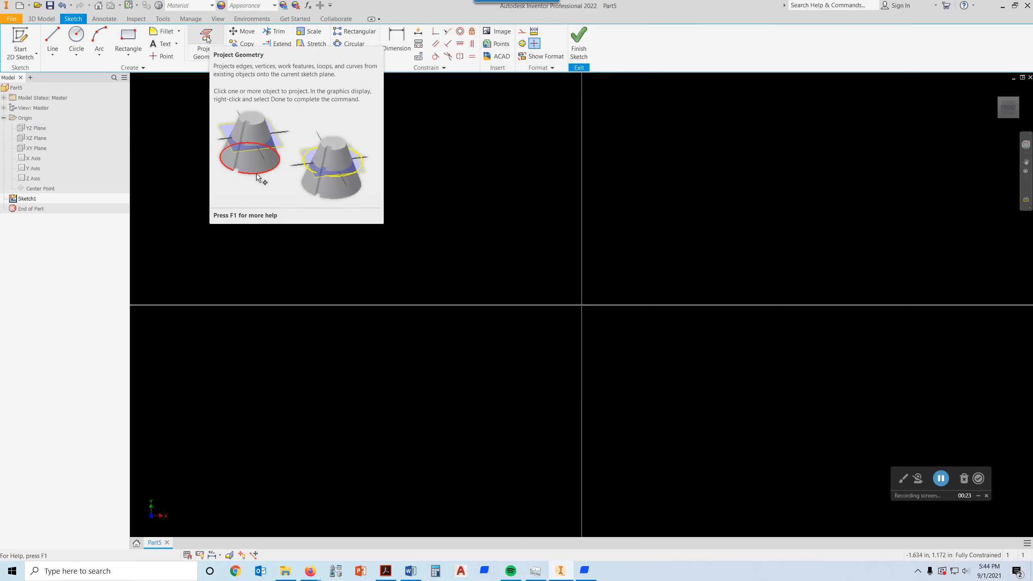
Project the YZ and XZ origin planes into the sketch as reference geometry
{"action": "left_click", "coordinate": [208, 38]}
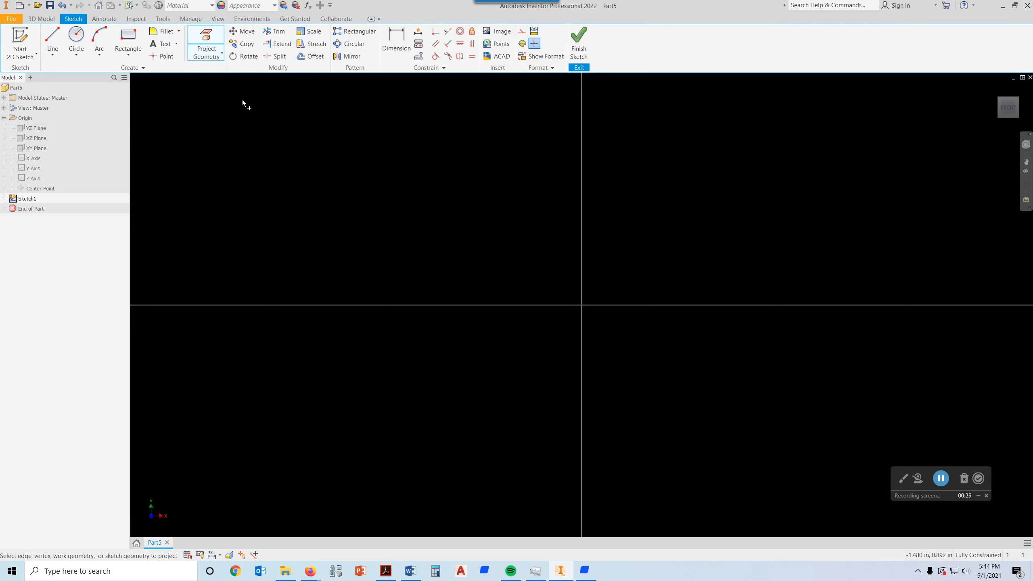
{"action": "left_click", "coordinate": [41, 129]}
{"action": "left_click", "coordinate": [41, 138]}
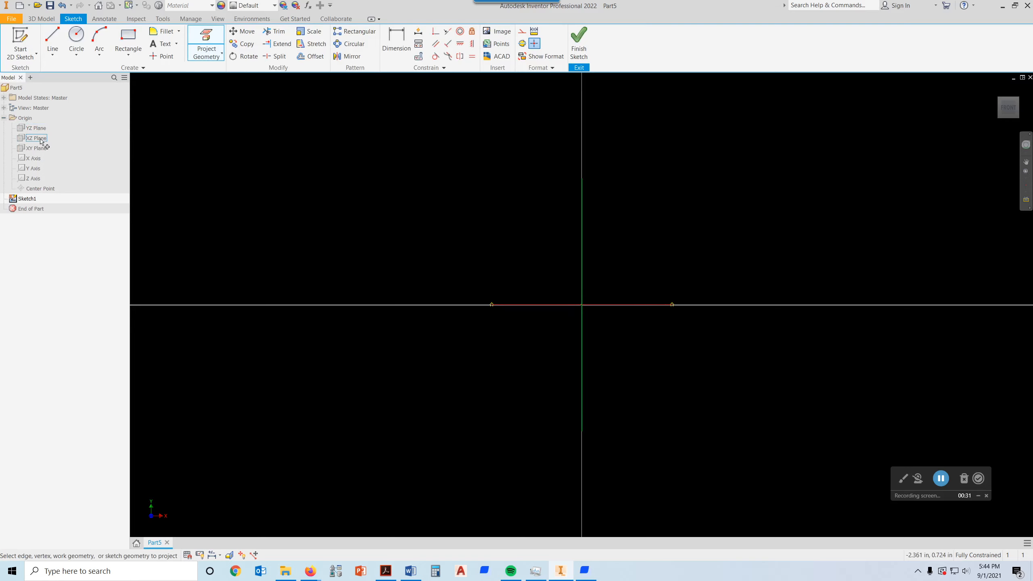
{"action": "left_click", "coordinate": [996, 88]}
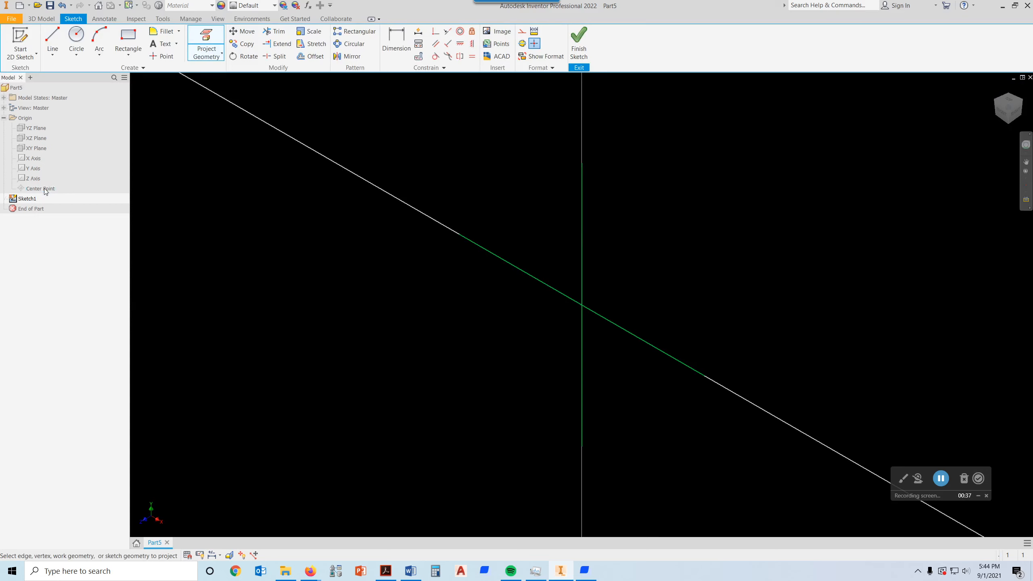
End the Project Geometry command and turn on visibility of the origin's Center Point
{"action": "right_click", "coordinate": [73, 191]}
{"action": "left_click", "coordinate": [326, 263]}
{"action": "left_click", "coordinate": [48, 189]}
{"action": "right_click", "coordinate": [49, 190]}
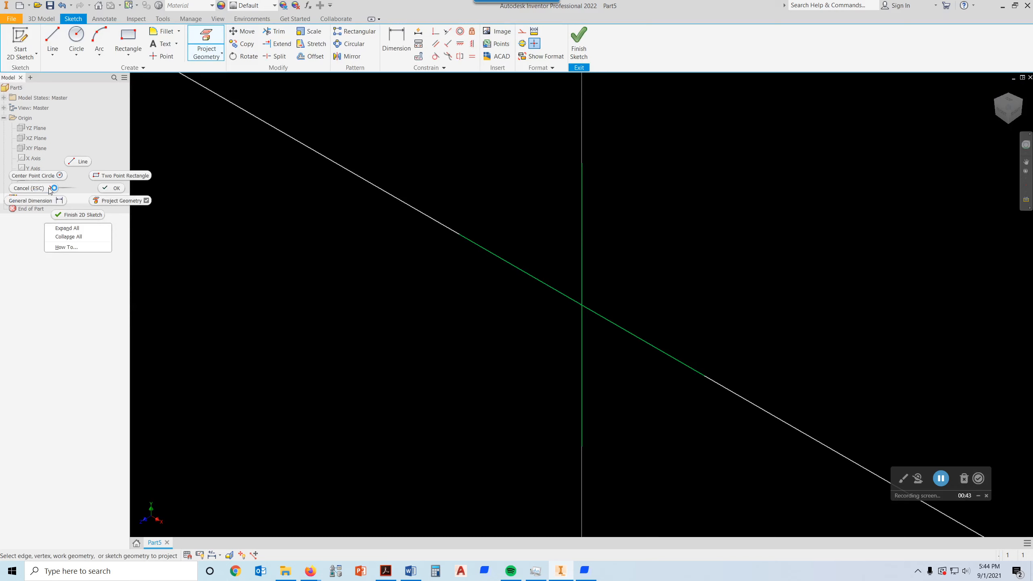
{"action": "left_click", "coordinate": [194, 211]}
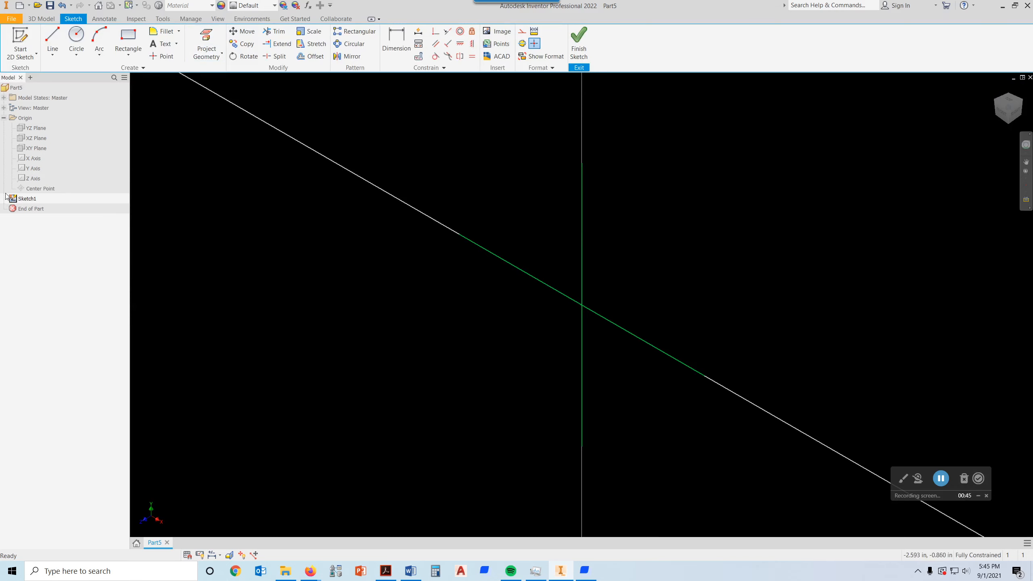
{"action": "right_click", "coordinate": [41, 189]}
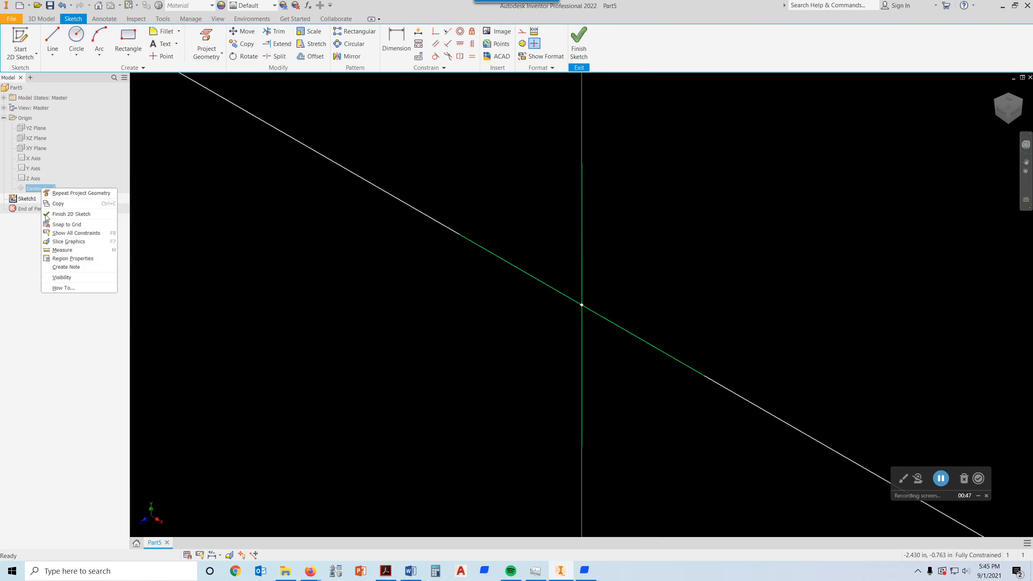
{"action": "left_click", "coordinate": [62, 278]}
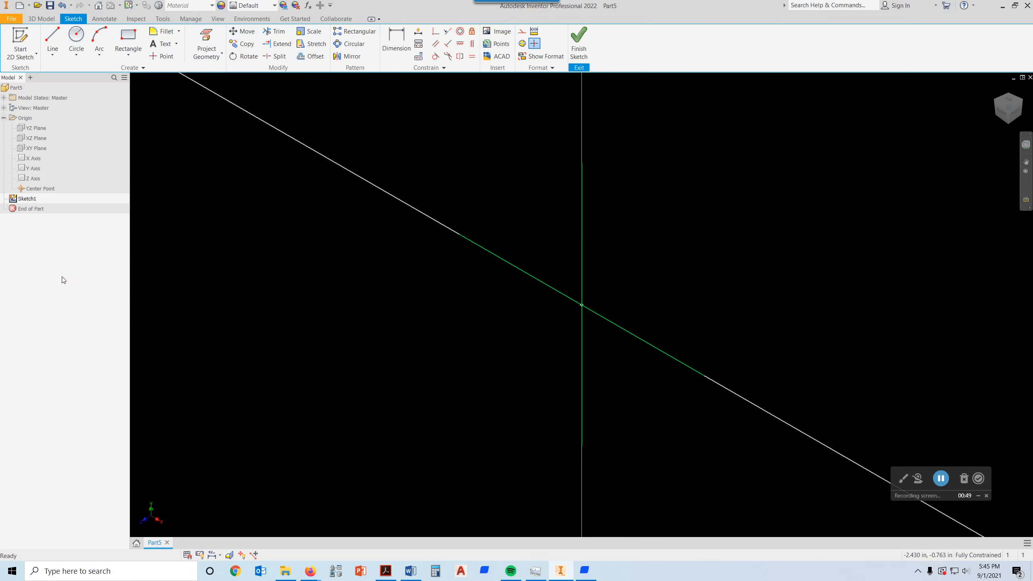
Face the sketch plane straight on, bring over the Post Block Help Sheet in Acrobat, and examine the dimensioned drawing
{"action": "scroll", "coordinate": [776, 254], "scroll_direction": "down", "scroll_amount": 3}
{"action": "middle_click_drag", "start_coordinate": [776, 254], "coordinate": [645, 293]}
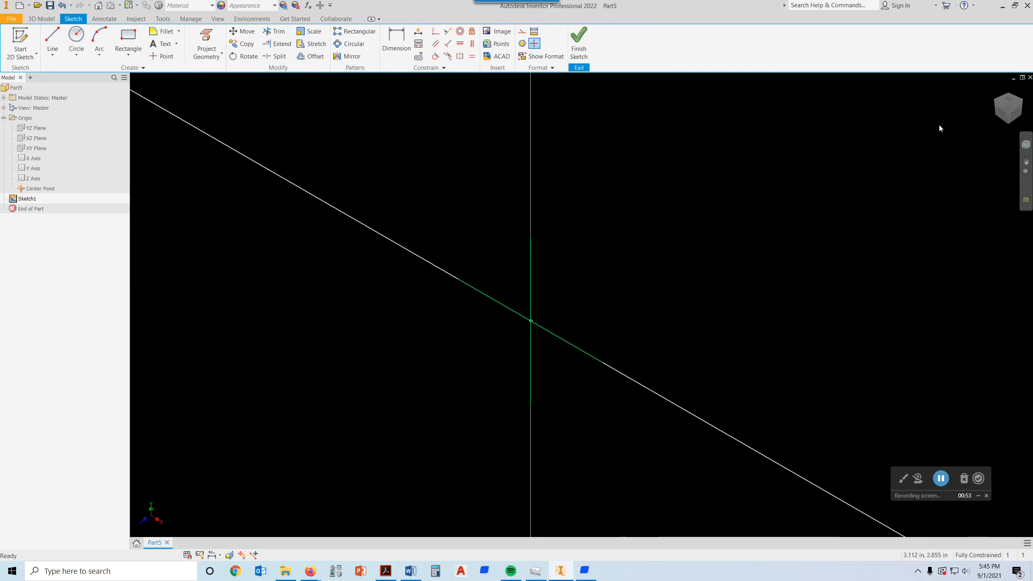
{"action": "left_click", "coordinate": [1002, 113]}
{"action": "mouse_move", "coordinate": [882, 183]}
{"action": "middle_mouse_down"}
{"action": "mouse_move", "coordinate": [820, 231]}
{"action": "mouse_move", "coordinate": [592, 351]}
{"action": "mouse_move", "coordinate": [532, 347]}
{"action": "middle_mouse_up"}
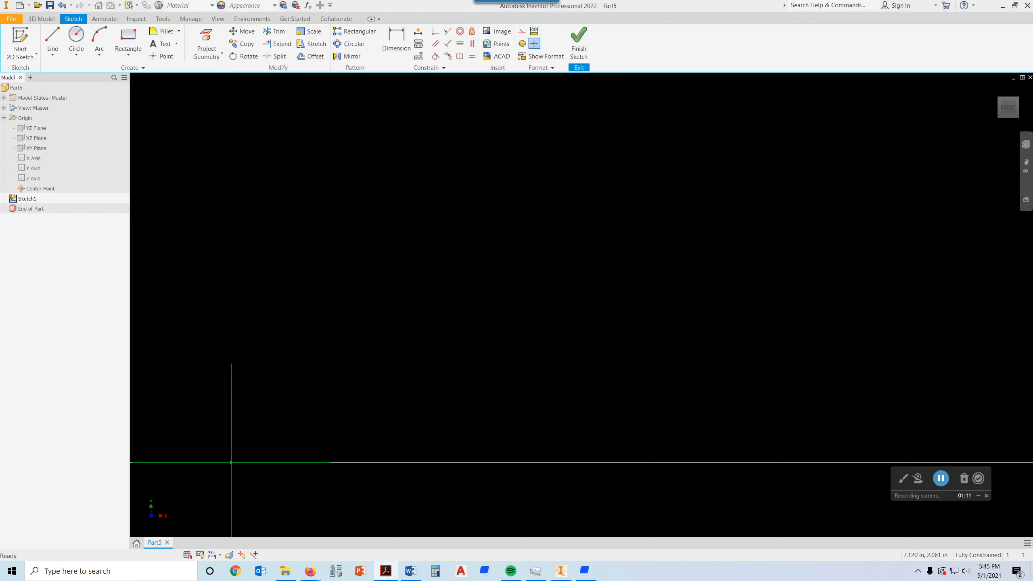
{"action": "left_click_drag", "start_coordinate": [1032, 166], "coordinate": [429, 32]}
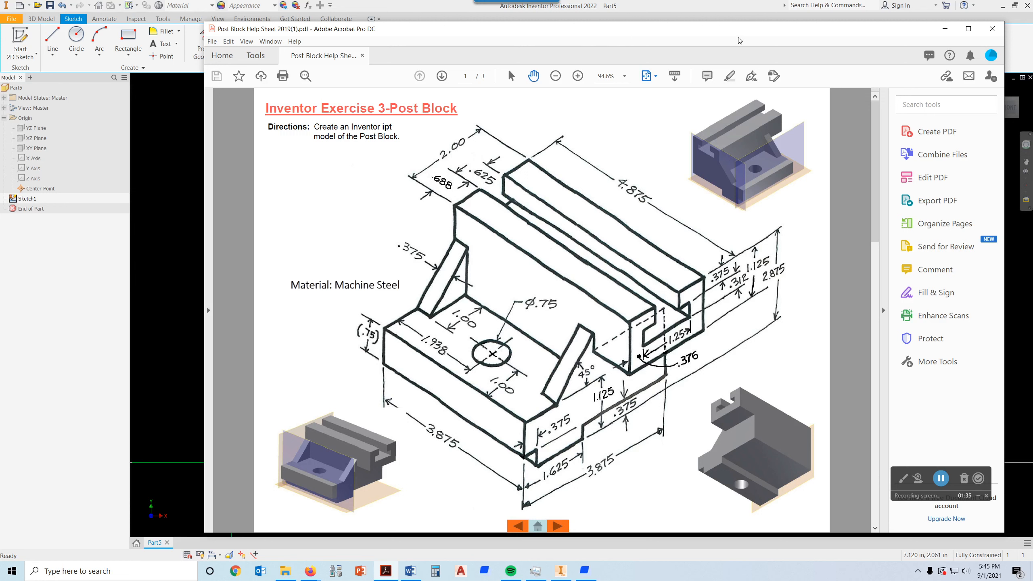
{"action": "mouse_move", "coordinate": [499, 36]}
{"action": "left_mouse_down"}
{"action": "mouse_move", "coordinate": [509, 57]}
{"action": "mouse_move", "coordinate": [1032, 45]}
{"action": "left_mouse_up"}
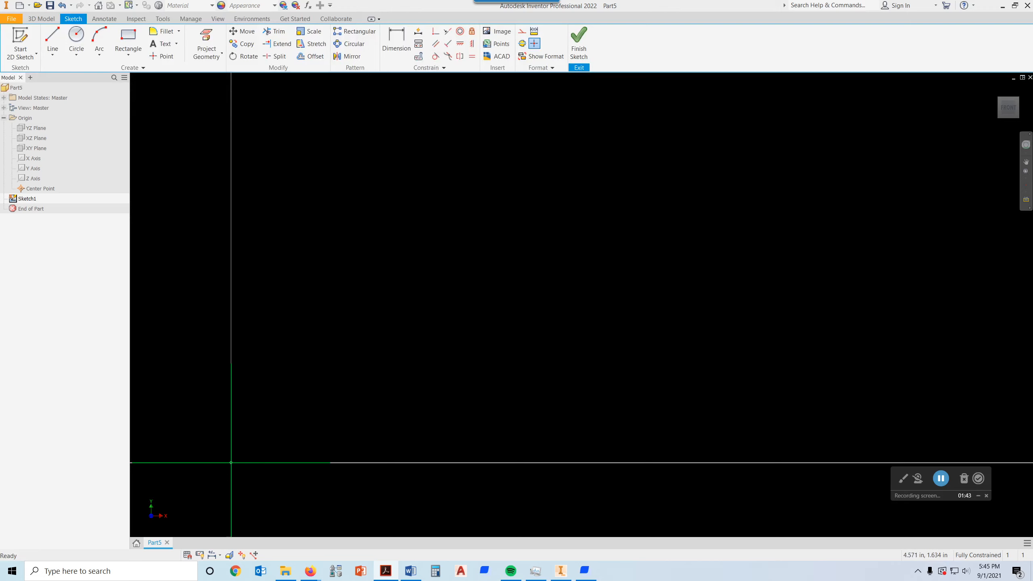
Draw a horizontal line 2 in long, above and to the right of the origin, as the profile's top edge
{"action": "left_click", "coordinate": [53, 41]}
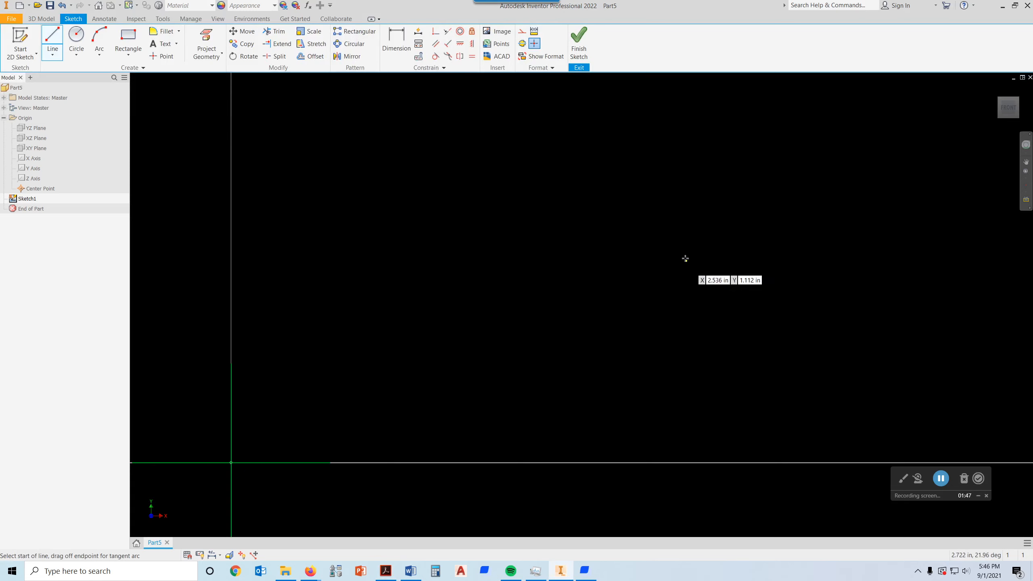
{"action": "left_click", "coordinate": [667, 163]}
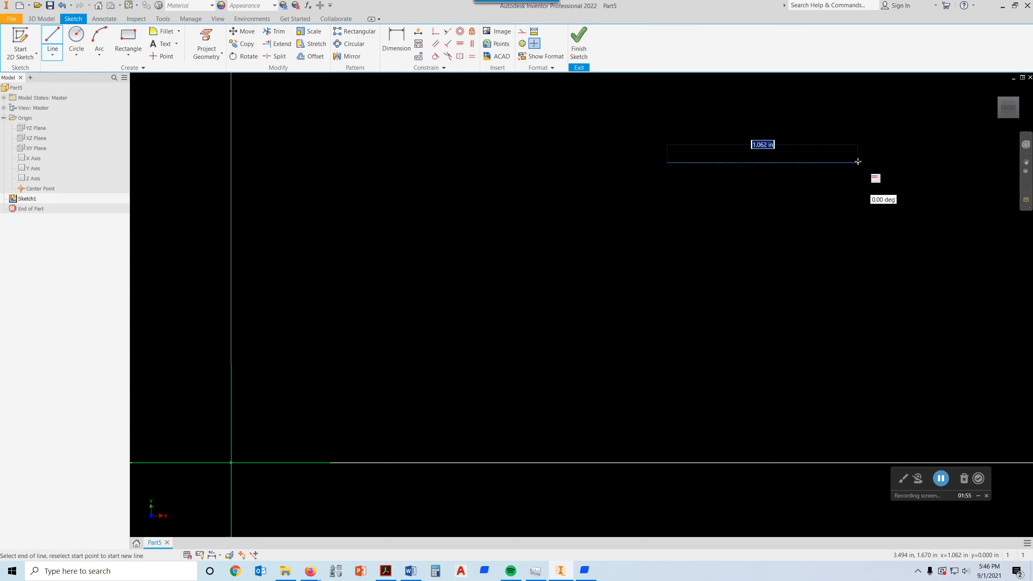
{"action": "type", "text": "2"}
{"action": "key", "text": "Return"}
Draw a vertical line 1.75 in long straight down from the top edge's right end
{"action": "scroll", "coordinate": [946, 226], "scroll_direction": "down", "scroll_amount": 4}
{"action": "middle_click_drag", "start_coordinate": [926, 245], "coordinate": [798, 179]}
{"action": "scroll", "coordinate": [797, 179], "scroll_direction": "up", "scroll_amount": 4}
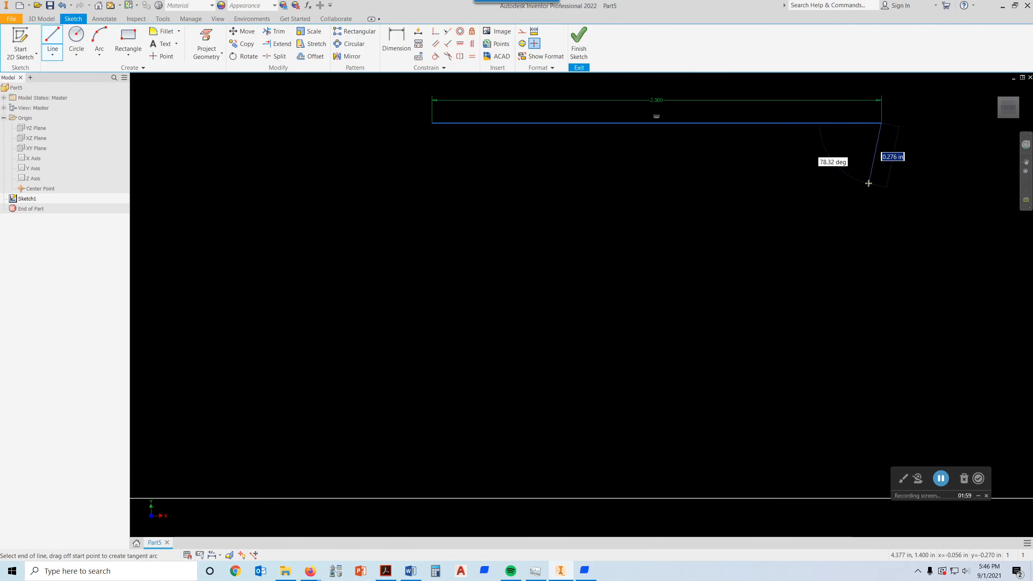
{"action": "middle_click_drag", "start_coordinate": [857, 228], "coordinate": [816, 256]}
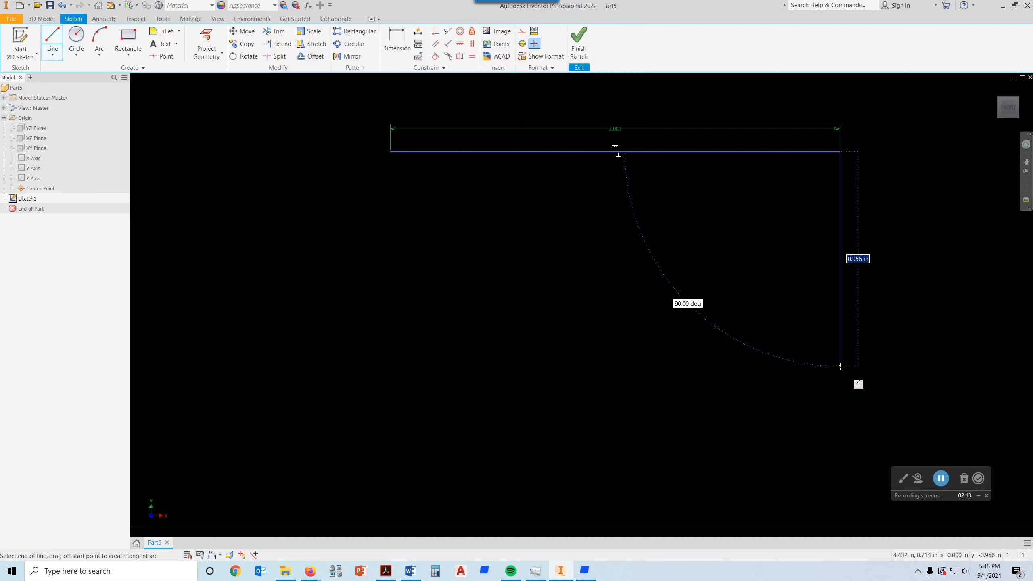
{"action": "type", "text": "1"}
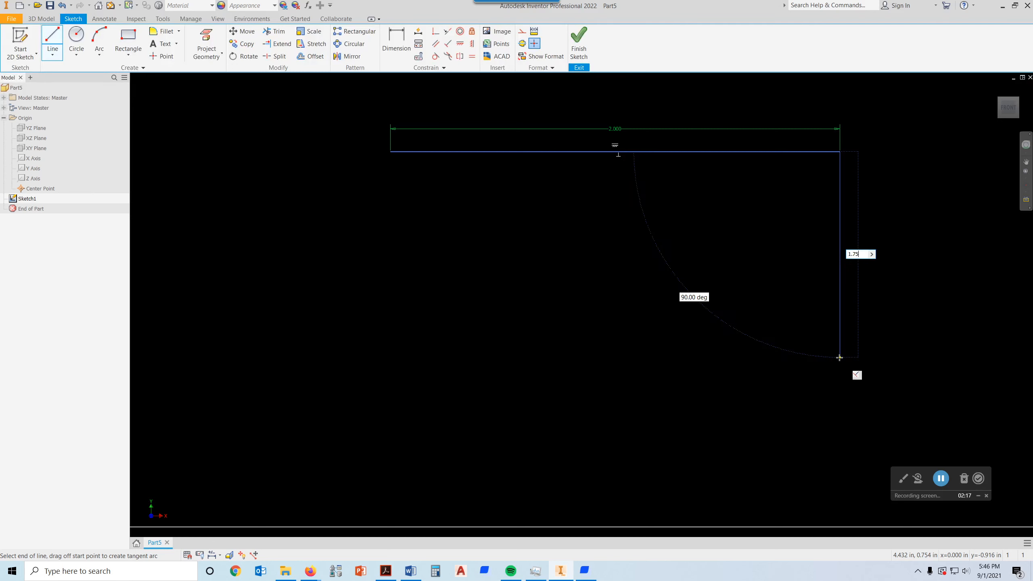
{"action": "type", "text": ".75"}
{"action": "key", "text": "Return"}
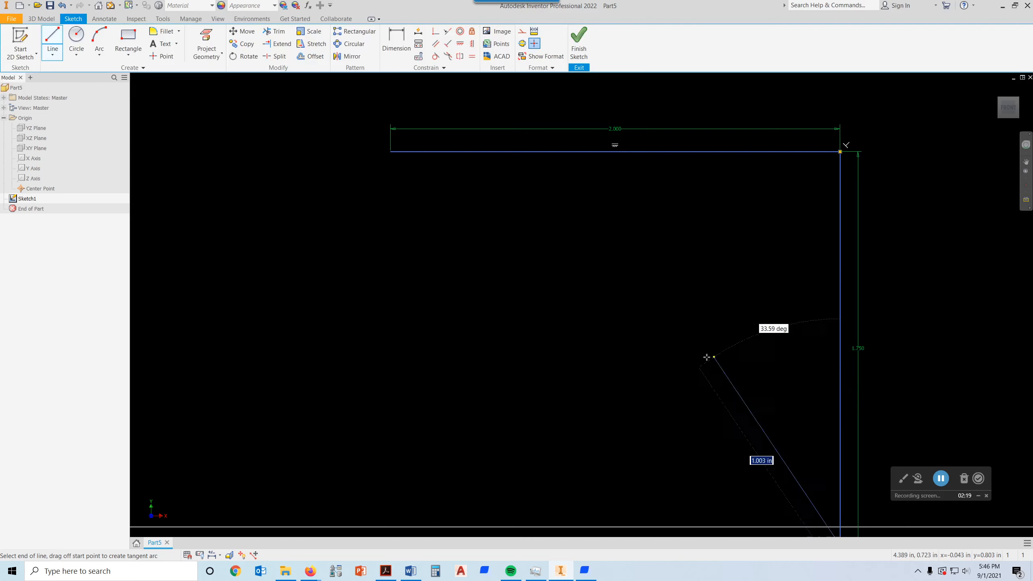
Draw a horizontal bottom line 3.875 in long leftward from the vertical line's lower end, and end the Line command
{"action": "middle_click_drag", "start_coordinate": [562, 364], "coordinate": [607, 233]}
{"action": "middle_click_drag", "start_coordinate": [751, 187], "coordinate": [755, 182]}
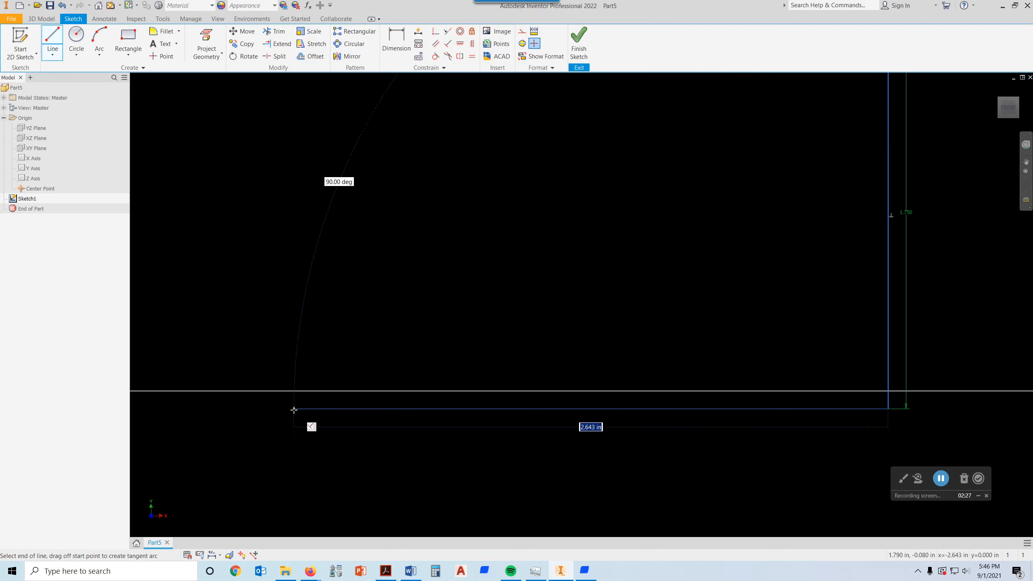
{"action": "type", "text": "3.875"}
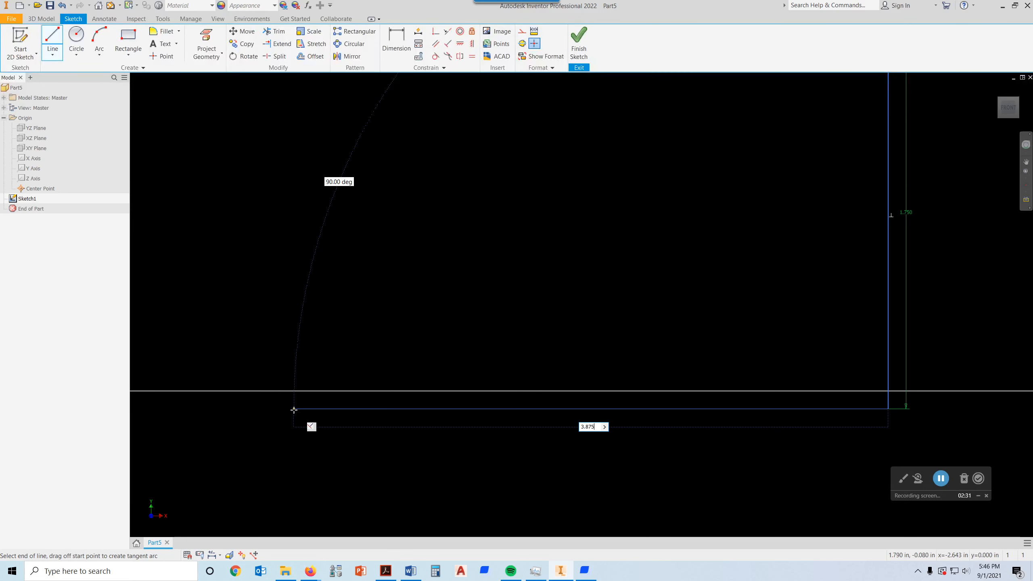
{"action": "key", "text": "Return"}
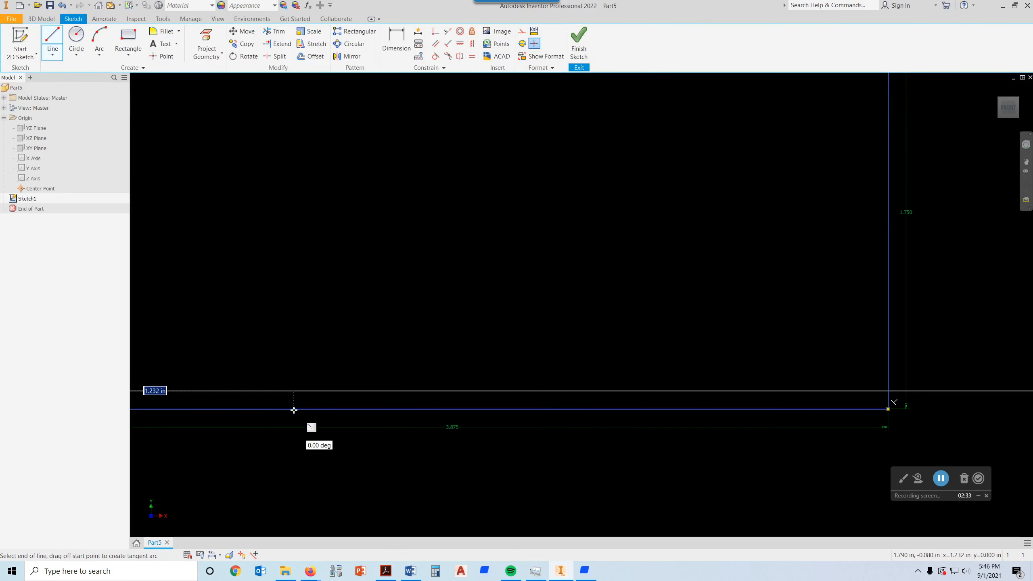
{"action": "scroll", "coordinate": [352, 184], "scroll_direction": "down", "scroll_amount": 2}
{"action": "scroll", "coordinate": [354, 188], "scroll_direction": "down", "scroll_amount": 2}
{"action": "middle_click_drag", "start_coordinate": [354, 188], "coordinate": [553, 258]}
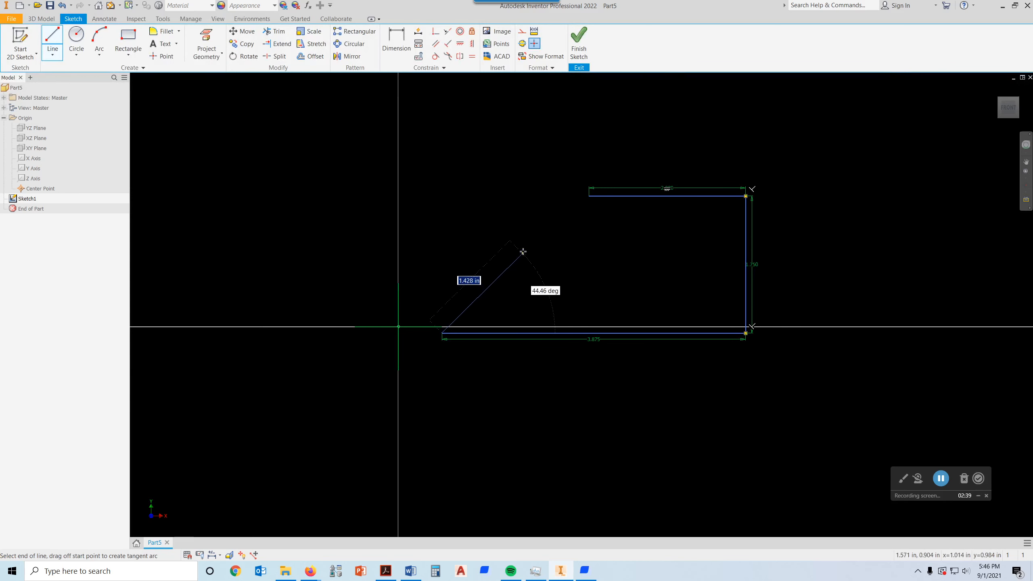
{"action": "key", "text": "Escape"}
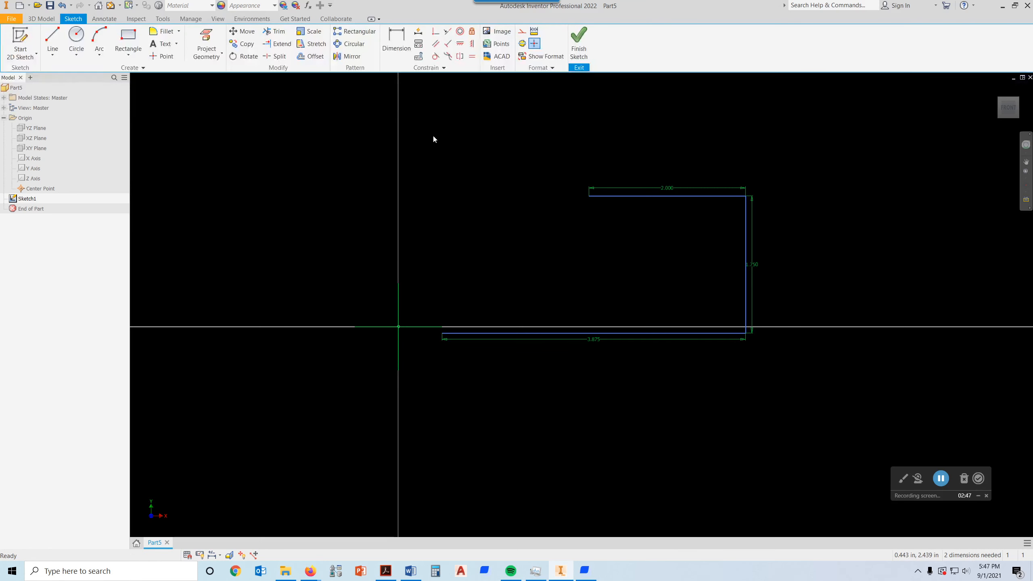
Apply a collinear constraint between the 3.875 in bottom line and the projected horizontal reference line
{"action": "left_click", "coordinate": [447, 32]}
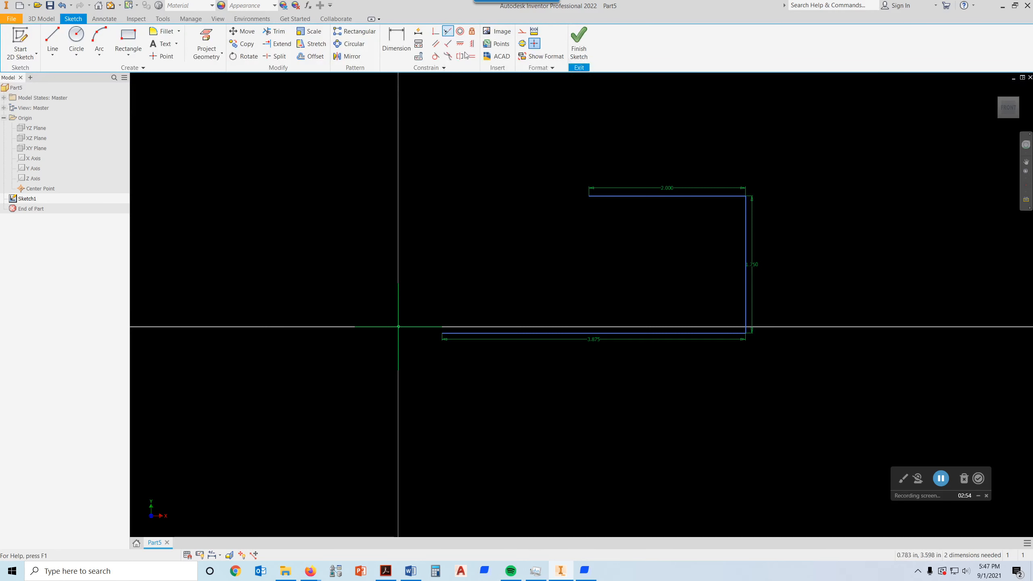
{"action": "left_click", "coordinate": [546, 334]}
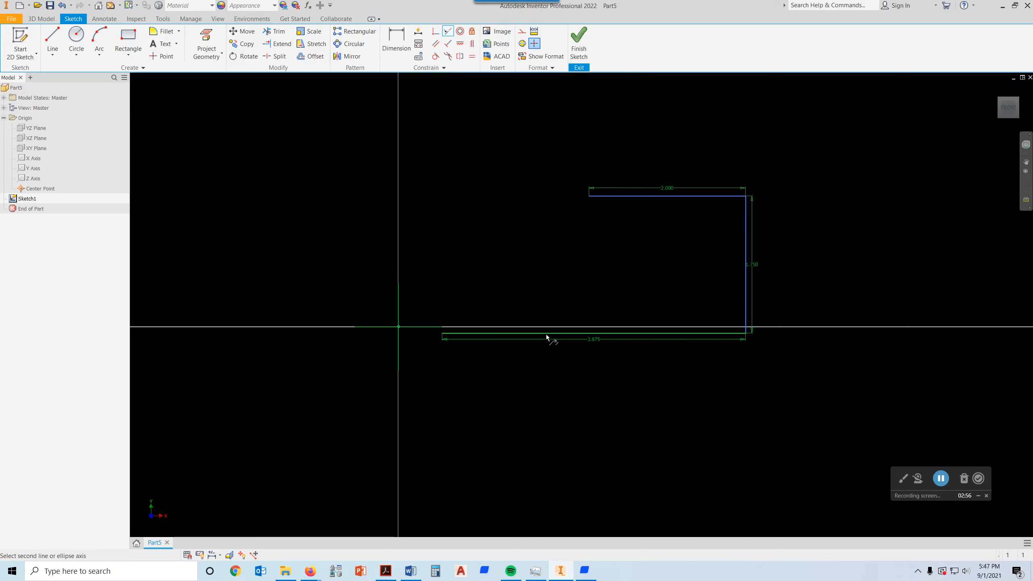
{"action": "left_click", "coordinate": [418, 326]}
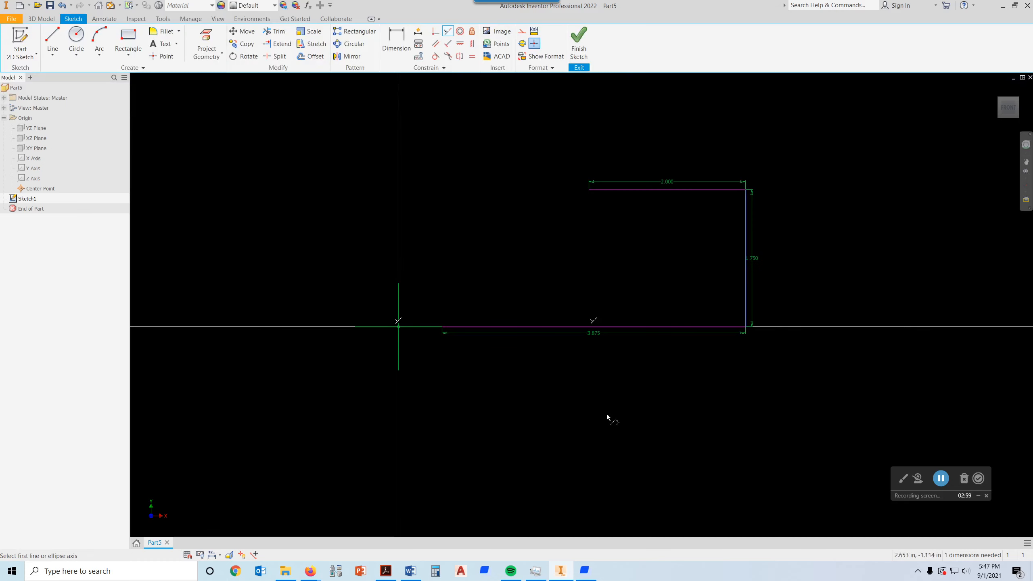
{"action": "key", "text": "Escape"}
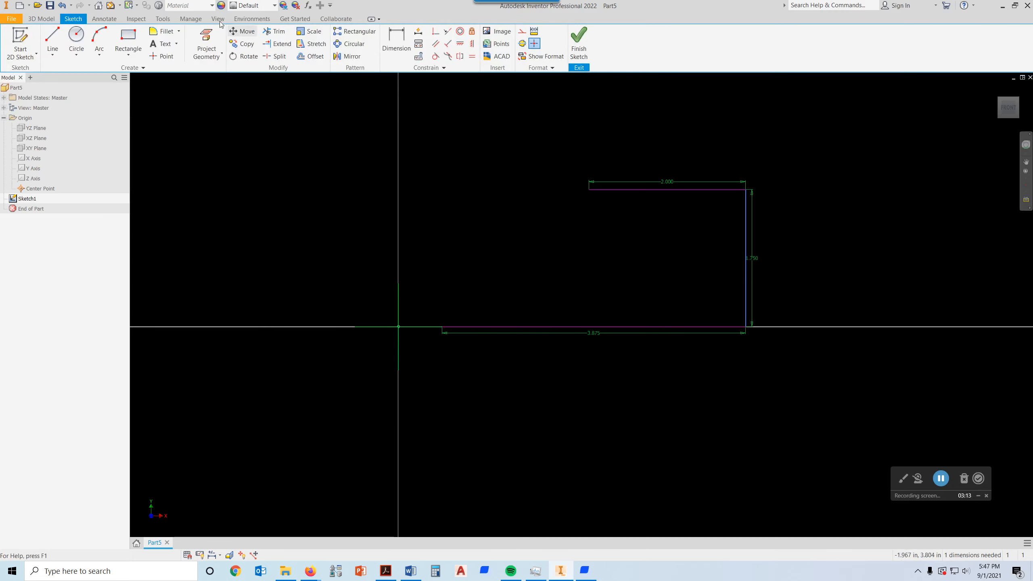
{"action": "left_click", "coordinate": [53, 41]}
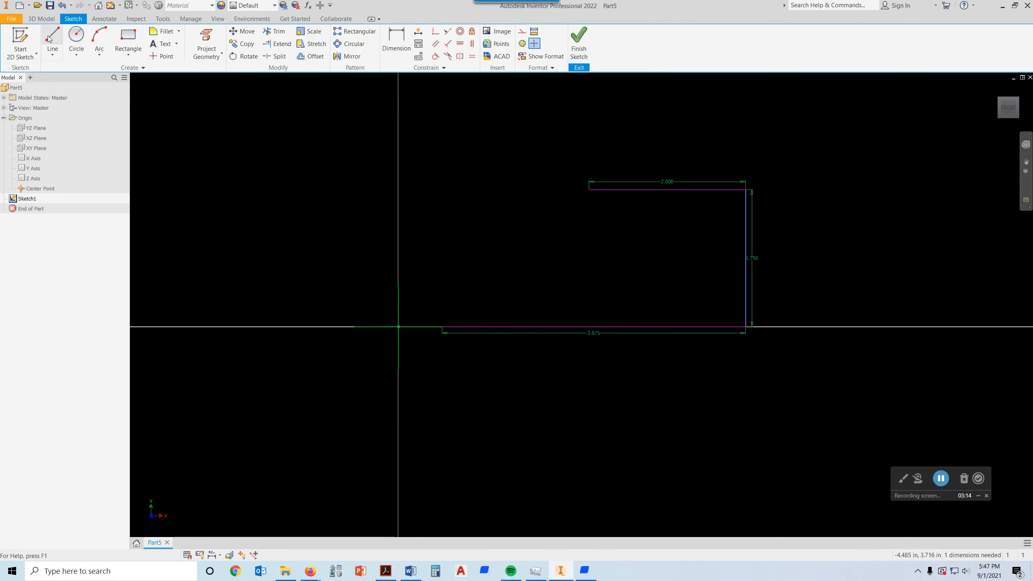
{"action": "left_click", "coordinate": [588, 190]}
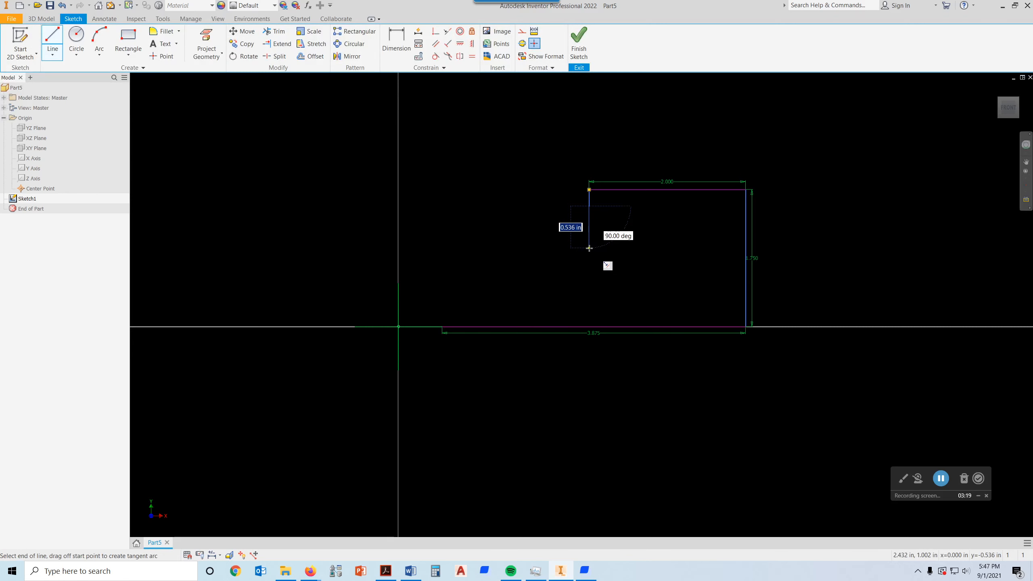
{"action": "type", "text": "1"}
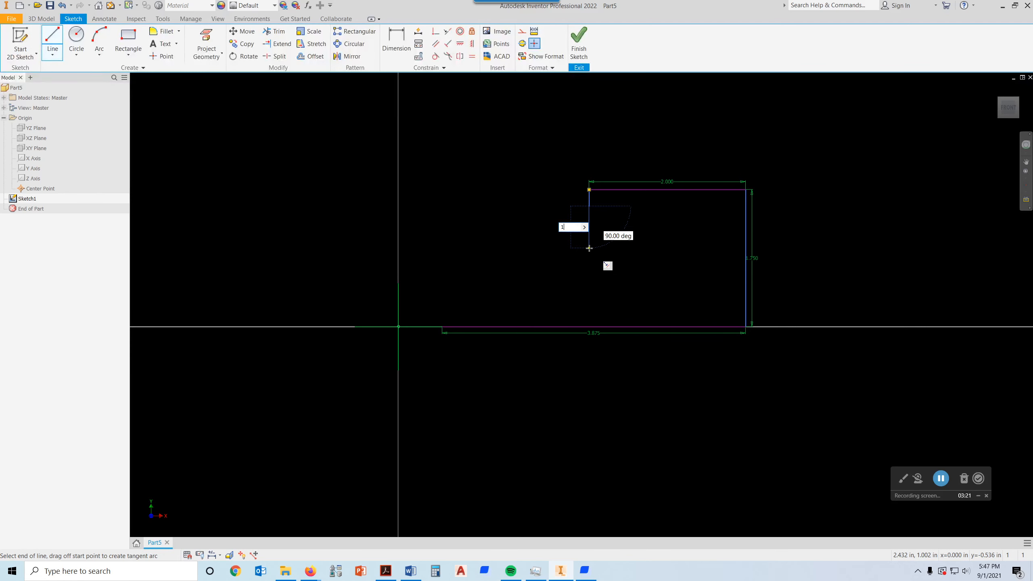
{"action": "type", "text": ".75-1.125"}
{"action": "key", "text": "Return"}
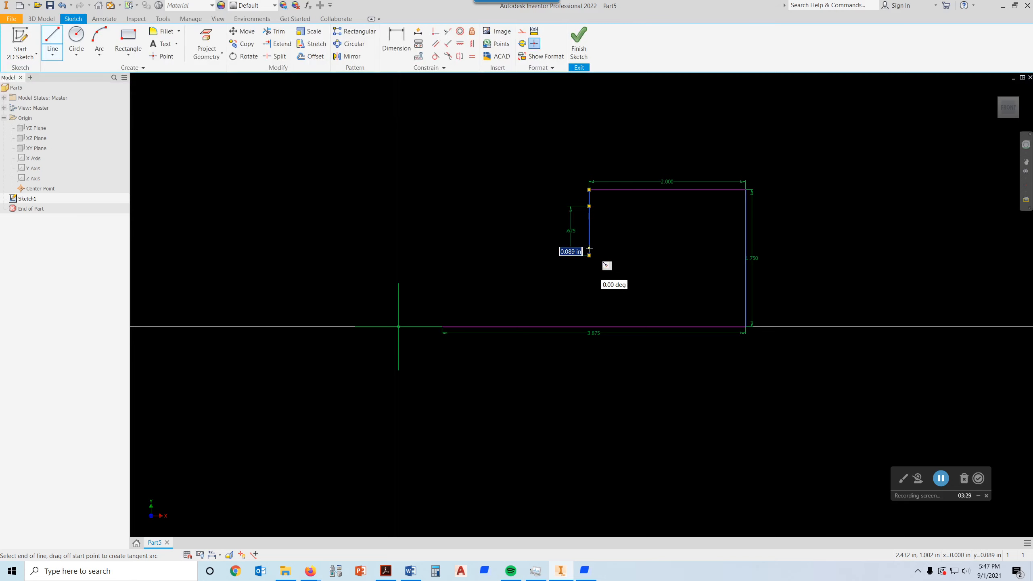
{"action": "key", "text": "Escape"}
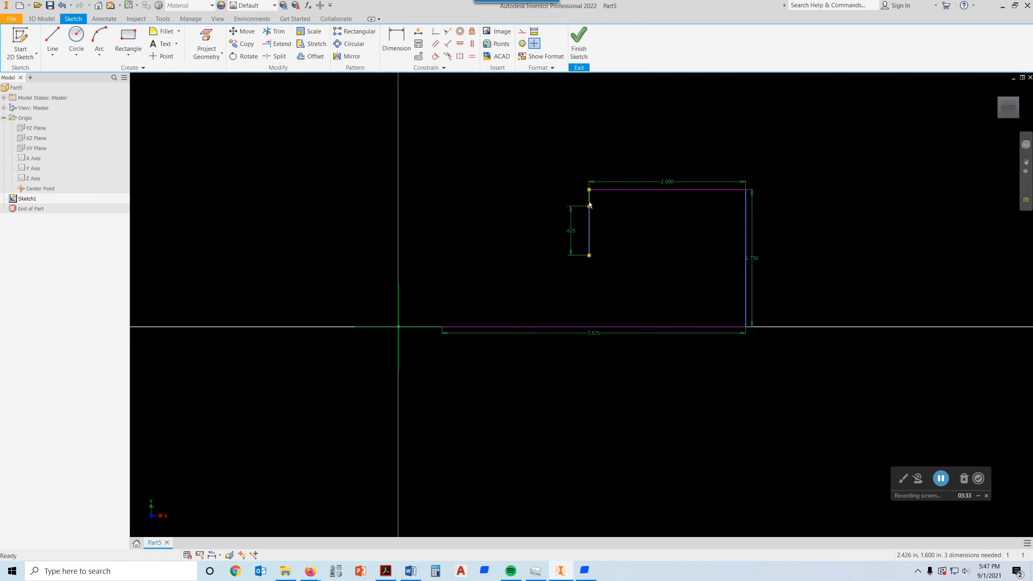
{"action": "key", "text": "Delete"}
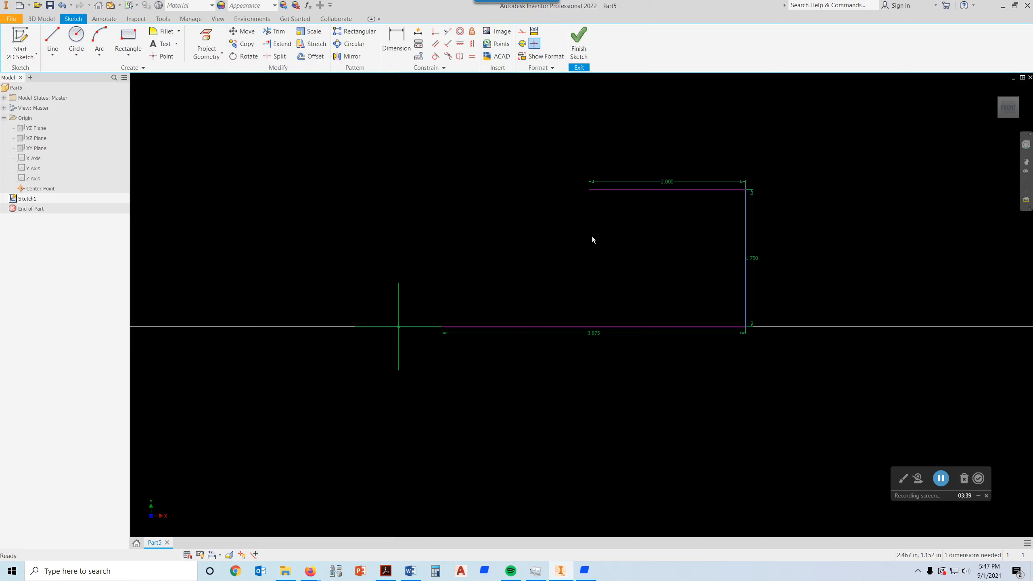
Draw a 1.75-1.125 in vertical line down from the top edge's open left end and a 3.875-2 in horizontal line leftward from it
{"action": "left_click", "coordinate": [52, 40]}
{"action": "left_click", "coordinate": [589, 189]}
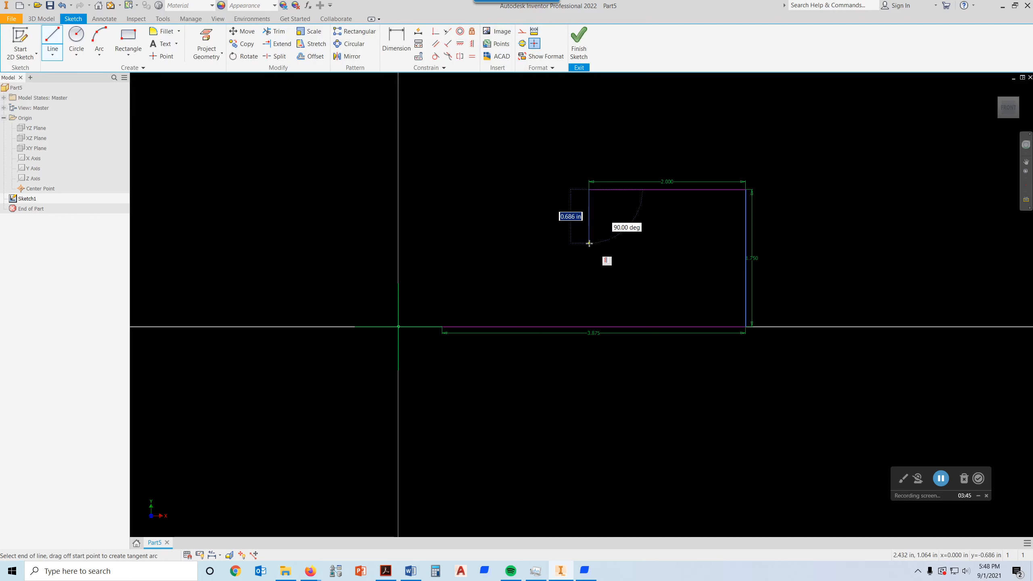
{"action": "type", "text": "1.75-1.125"}
{"action": "key", "text": "Return"}
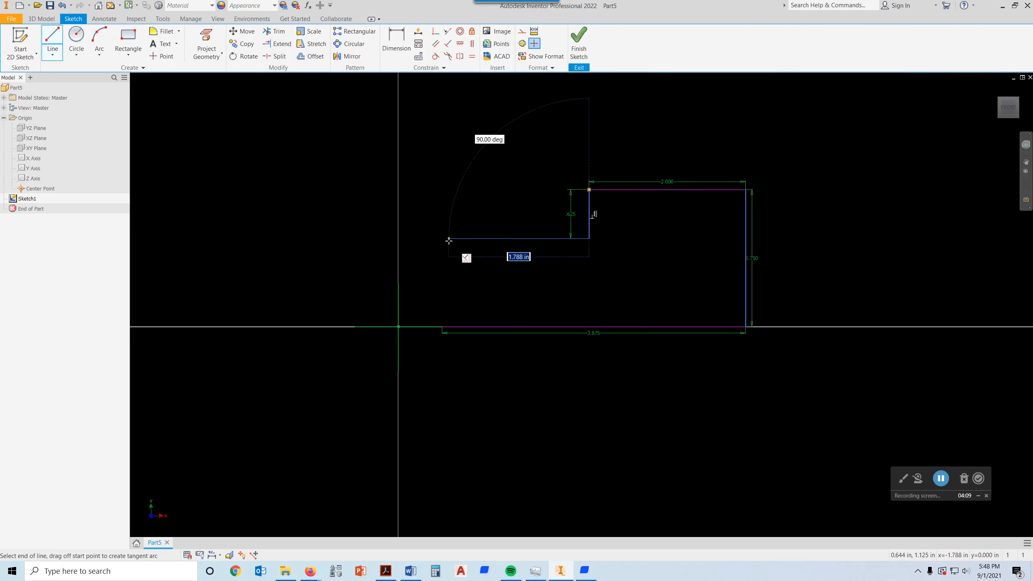
{"action": "type", "text": "3.87"}
{"action": "type", "text": "5-2"}
{"action": "key", "text": "Return"}
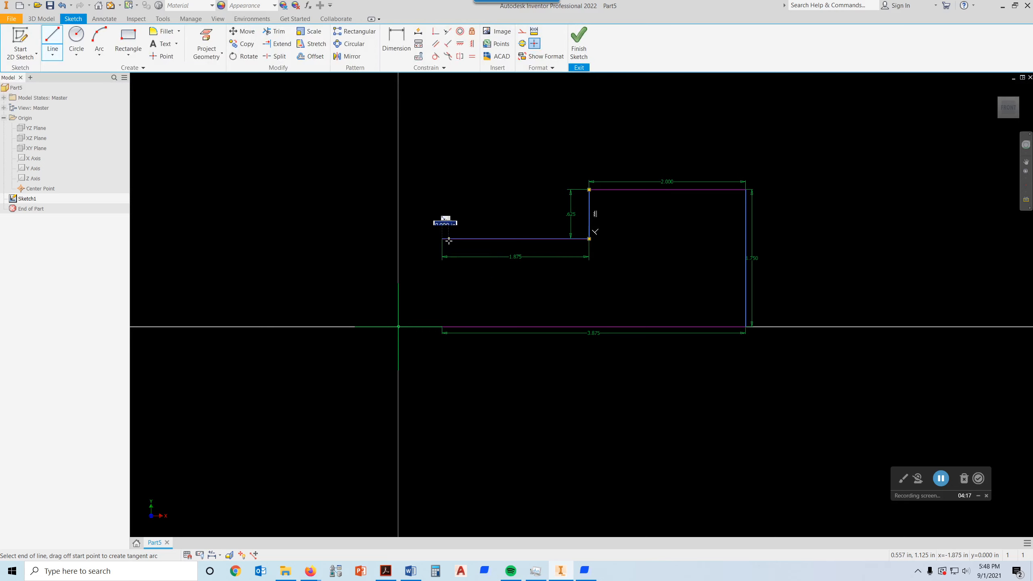
Close the profile with a vertical line down to the open end of the bottom line, and end the Line command
{"action": "left_click", "coordinate": [443, 326]}
{"action": "key", "text": "Escape"}
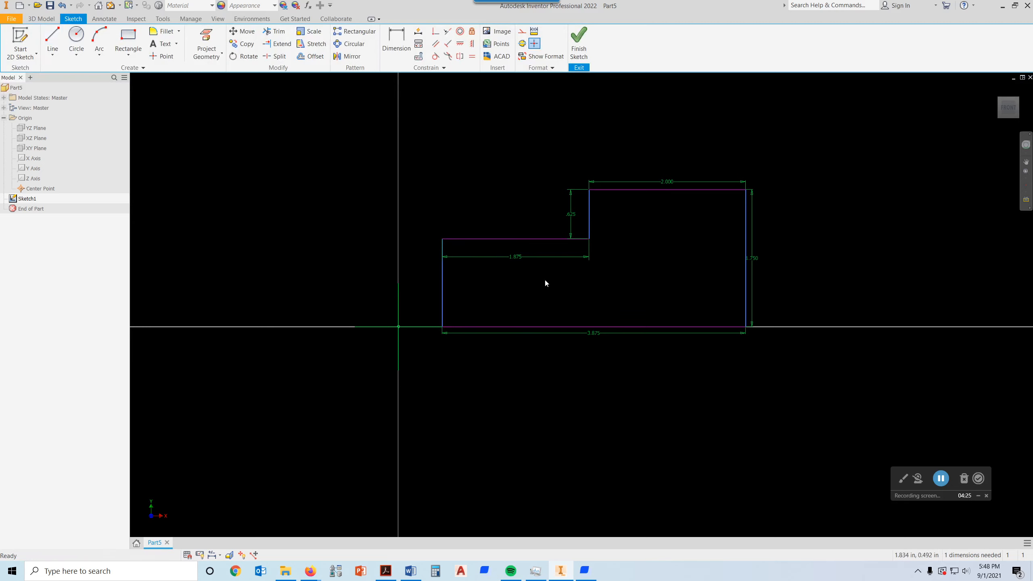
{"action": "left_click", "coordinate": [52, 41]}
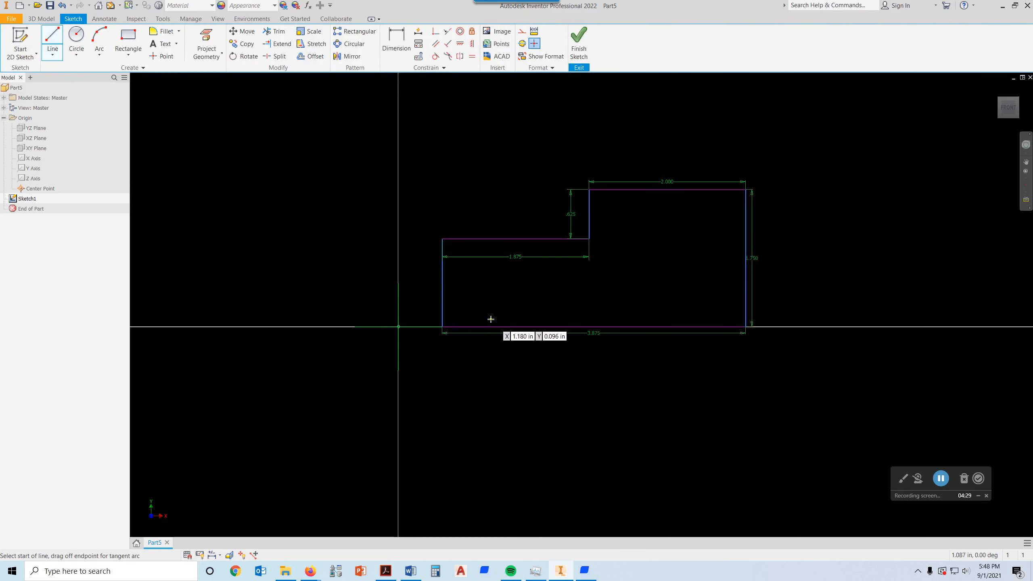
{"action": "left_click", "coordinate": [475, 326]}
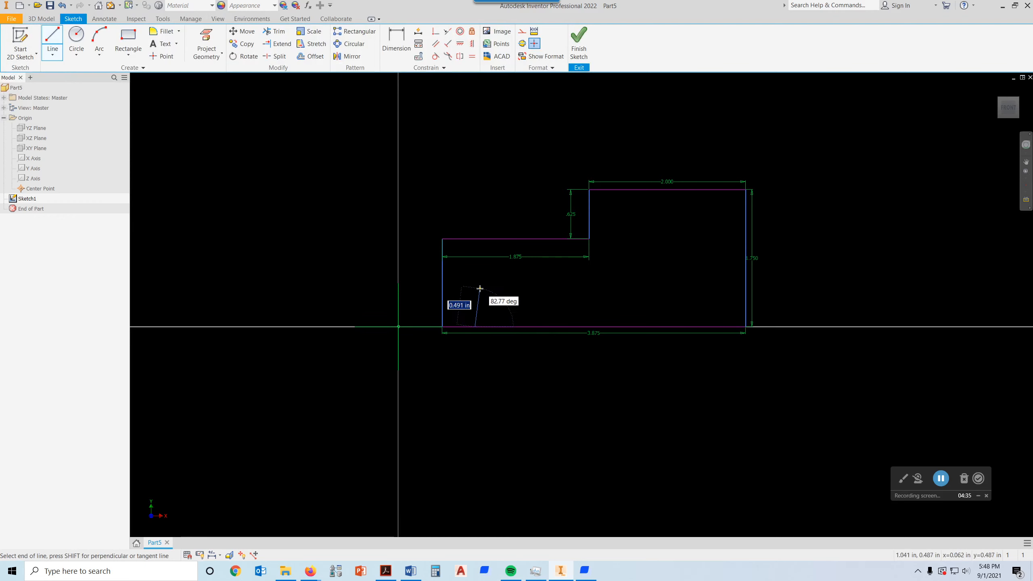
{"action": "type", "text": "3375"}
{"action": "key", "text": "Return"}
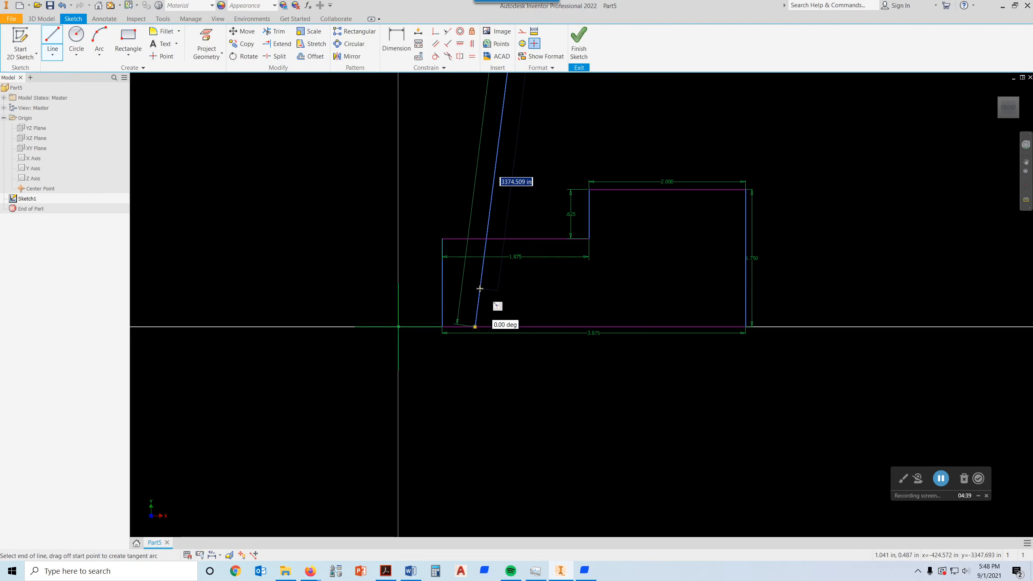
{"action": "key", "text": "Escape"}
{"action": "left_click", "coordinate": [481, 284]}
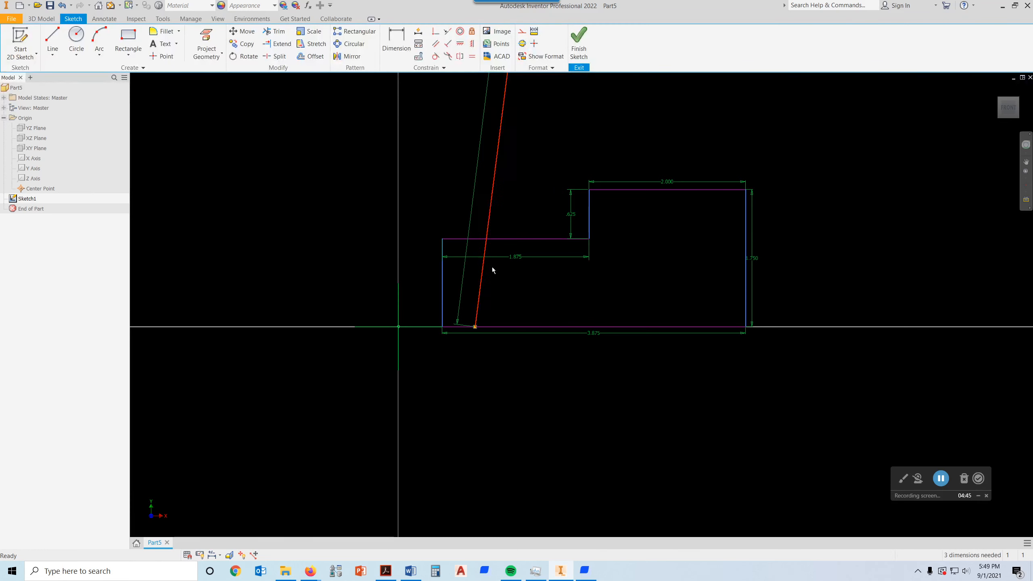
{"action": "key", "text": "Delete"}
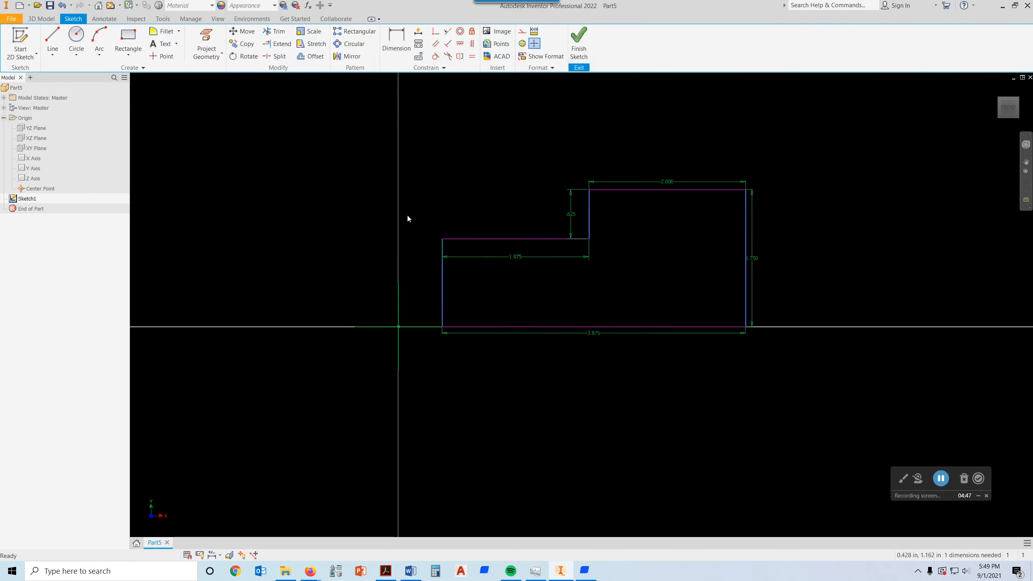
Sketch a notch at the profile's lower-left corner: a 0.375 in vertical line up from the bottom line and a horizontal line to the left edge
{"action": "left_click", "coordinate": [52, 41]}
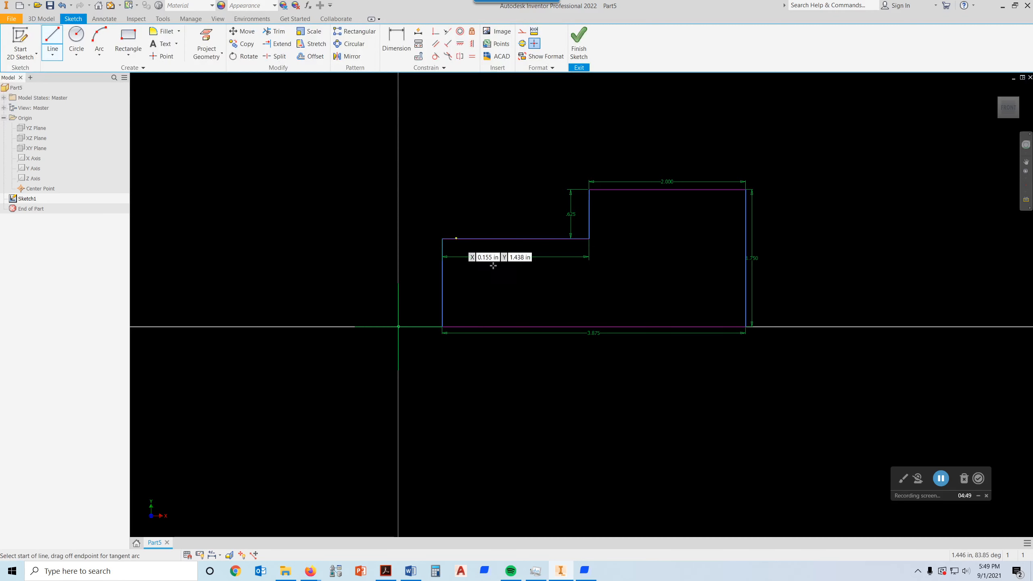
{"action": "left_click", "coordinate": [468, 327]}
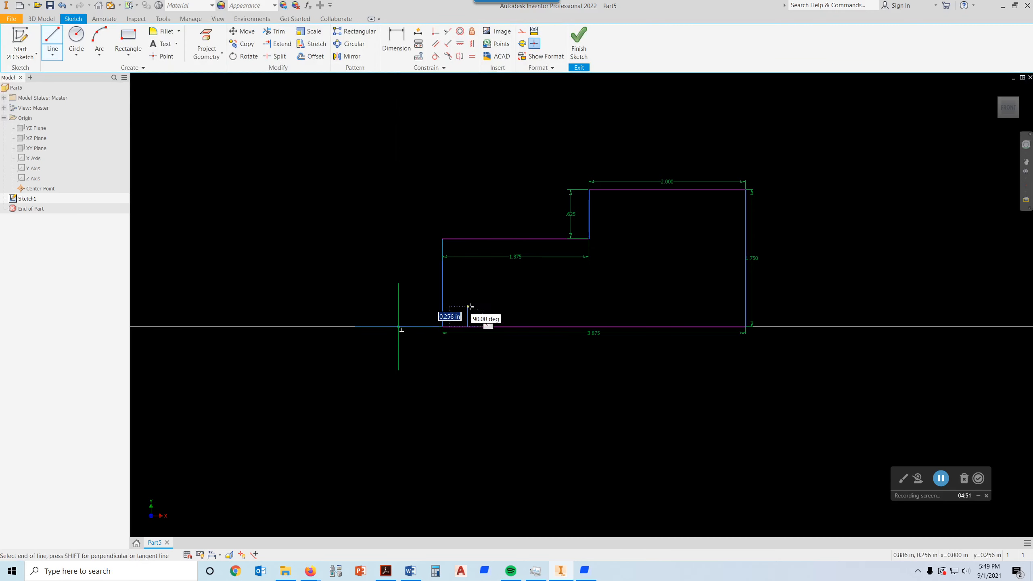
{"action": "type", "text": ".375"}
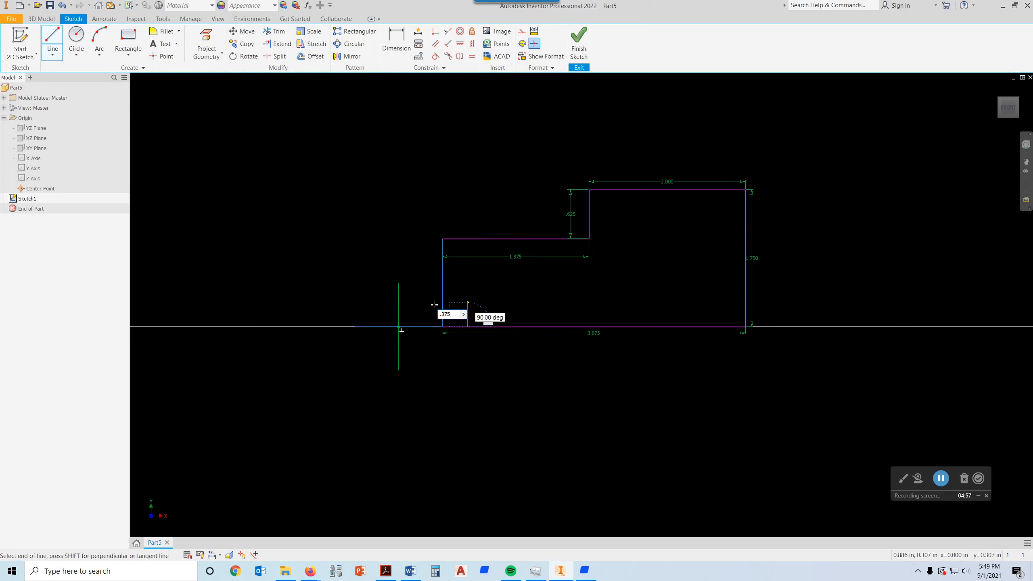
{"action": "key", "text": "Return"}
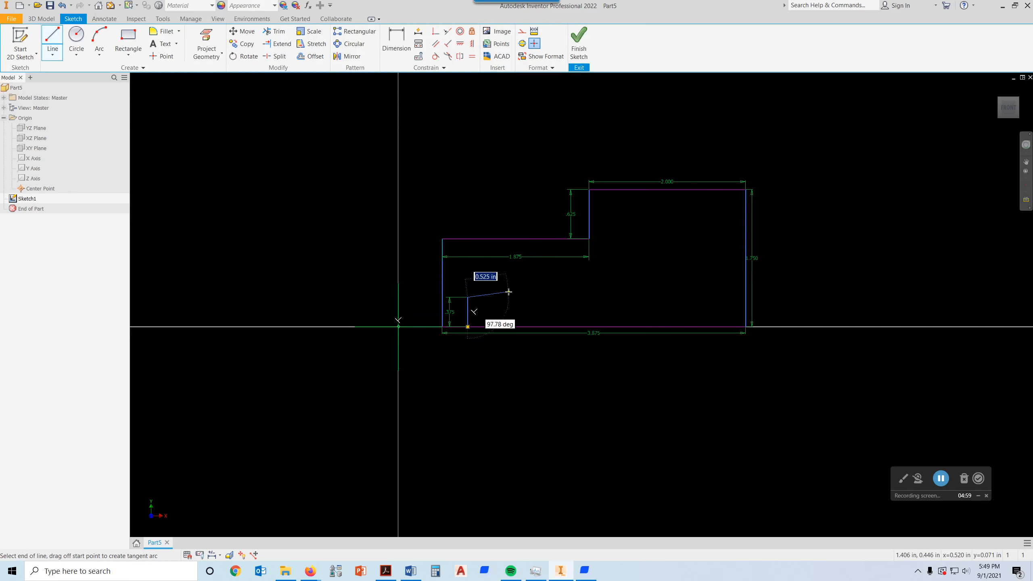
{"action": "double_click", "coordinate": [443, 297]}
{"action": "key", "text": "Escape"}
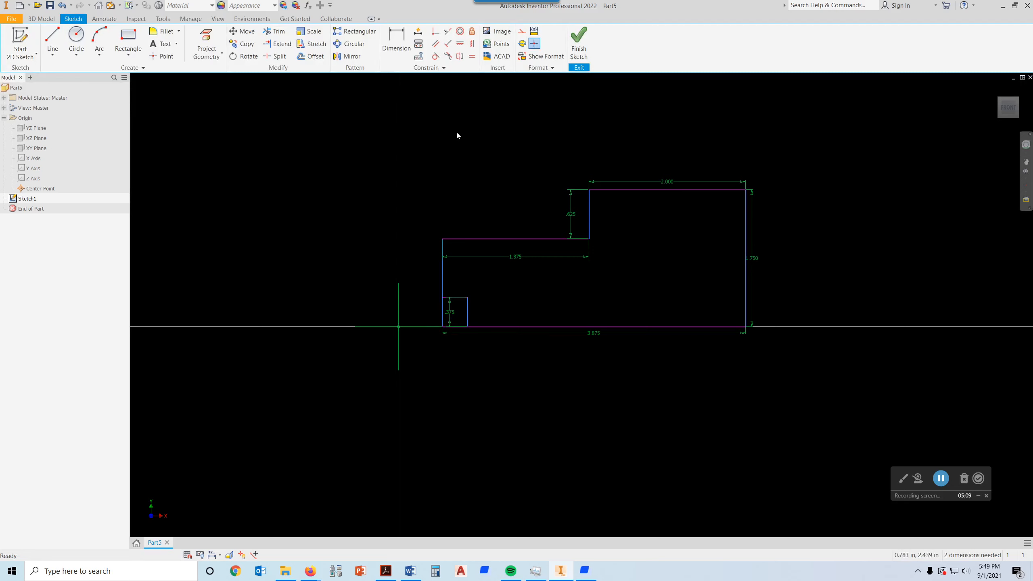
Dimension the corner notch's horizontal line and set its length to 0.375 in
{"action": "key", "text": "d"}
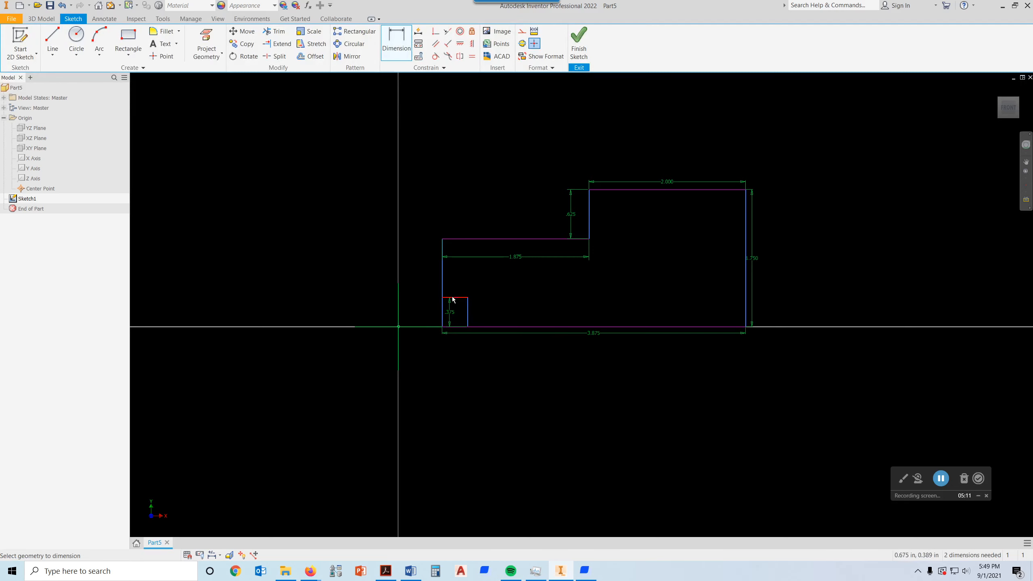
{"action": "left_click", "coordinate": [460, 298]}
{"action": "left_click", "coordinate": [459, 284]}
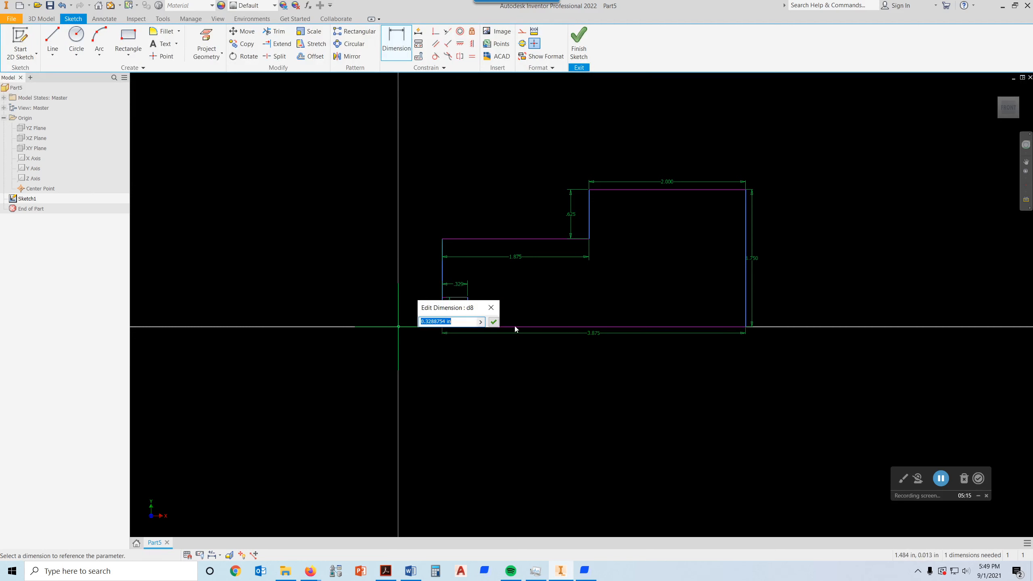
{"action": "type", "text": ".375"}
{"action": "key", "text": "Return"}
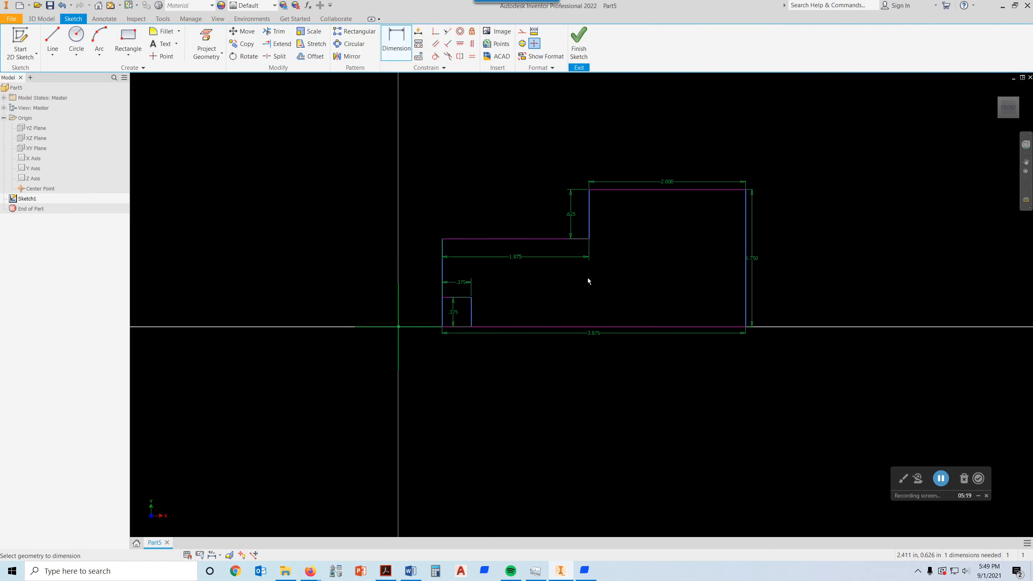
{"action": "key", "text": "Escape"}
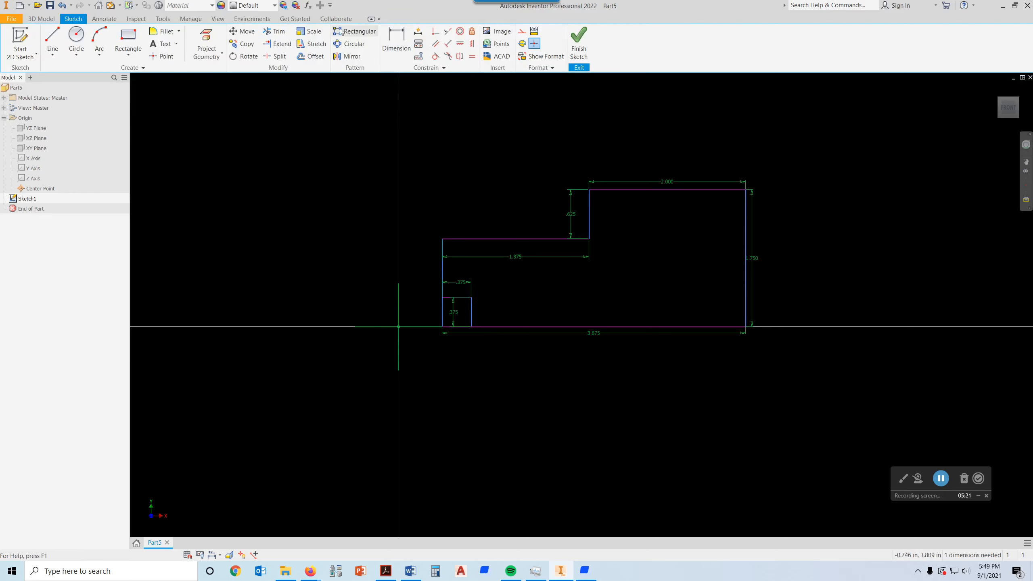
Trim the left edge's segment beside the corner notch, and undo the trim of the bottom line's segment below it
{"action": "left_click", "coordinate": [278, 33]}
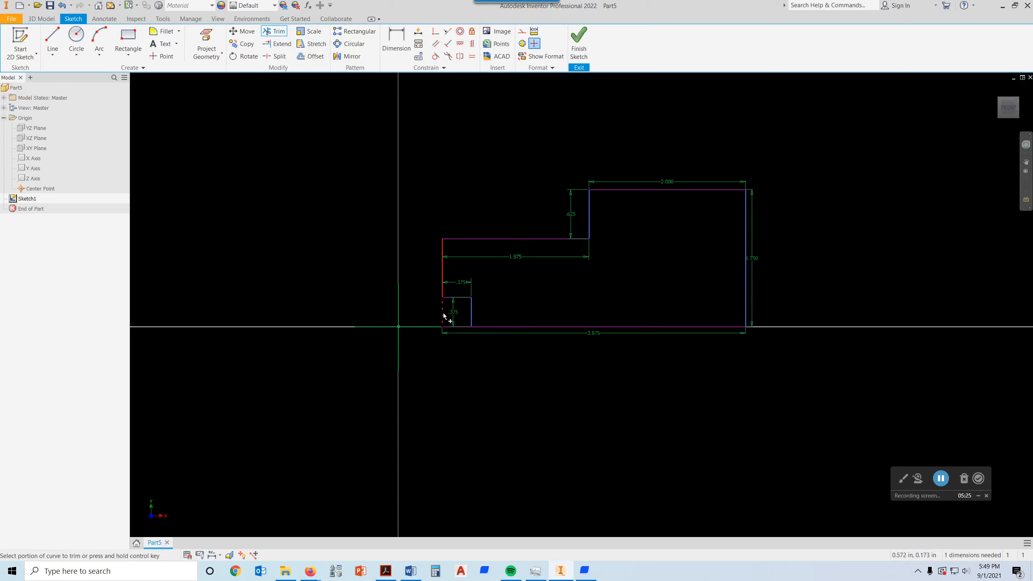
{"action": "left_click", "coordinate": [462, 327]}
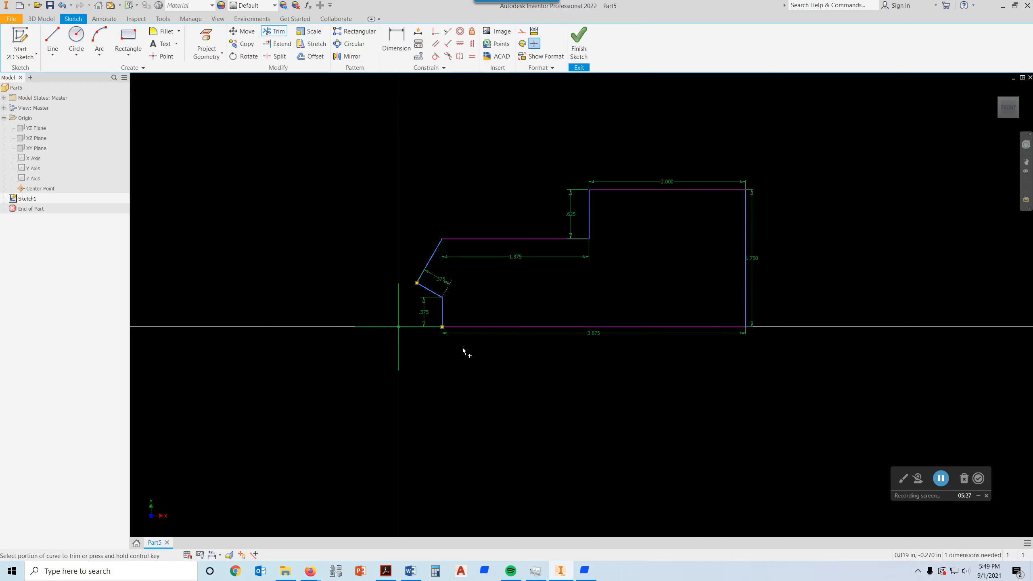
{"action": "key", "text": "ctrl+z"}
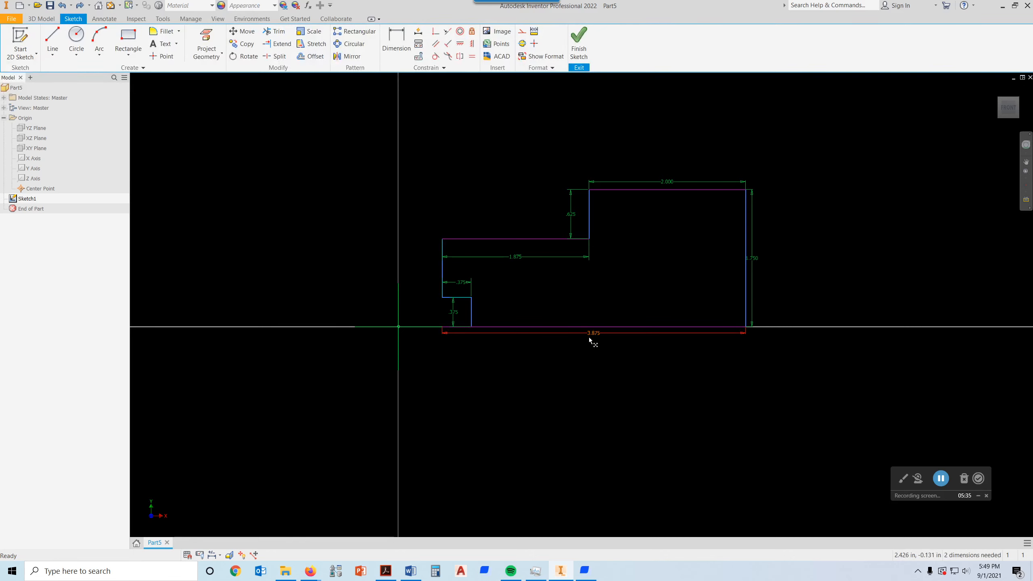
Delete the 3.875 in bottom dimension and trim the bottom line's segment below the corner notch
{"action": "right_click", "coordinate": [597, 336]}
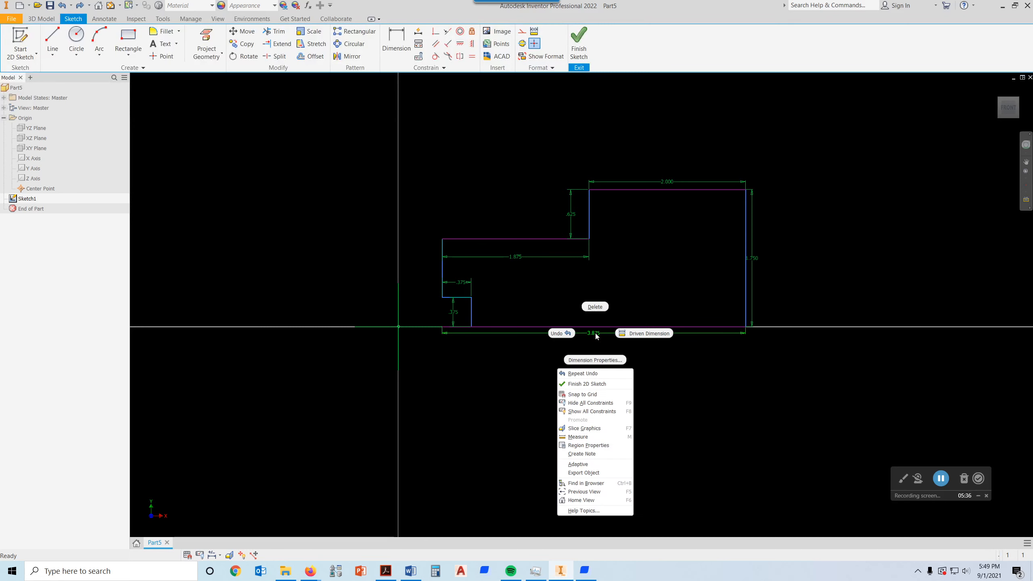
{"action": "left_click", "coordinate": [595, 307]}
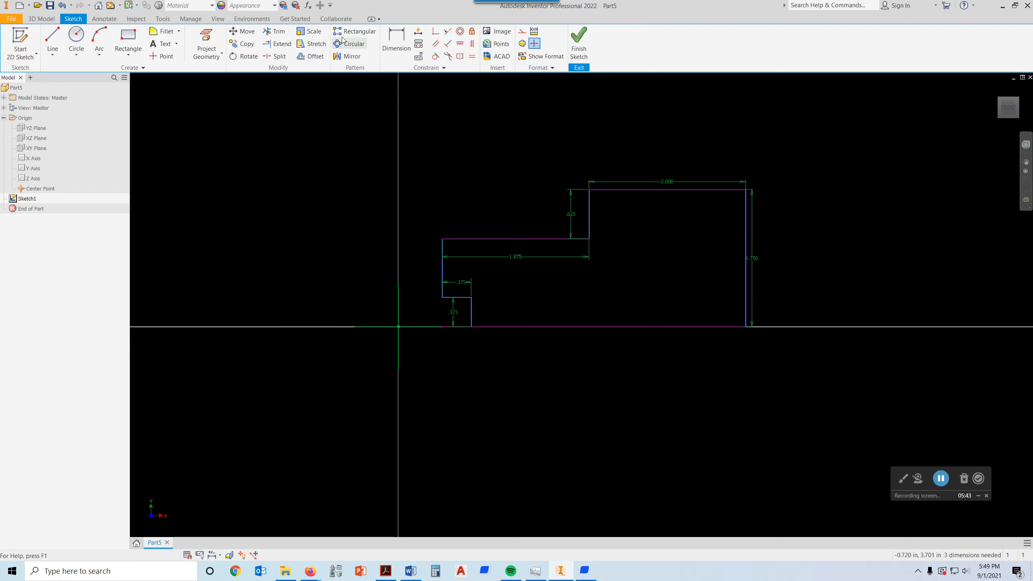
{"action": "left_click", "coordinate": [275, 31]}
{"action": "left_click", "coordinate": [457, 328]}
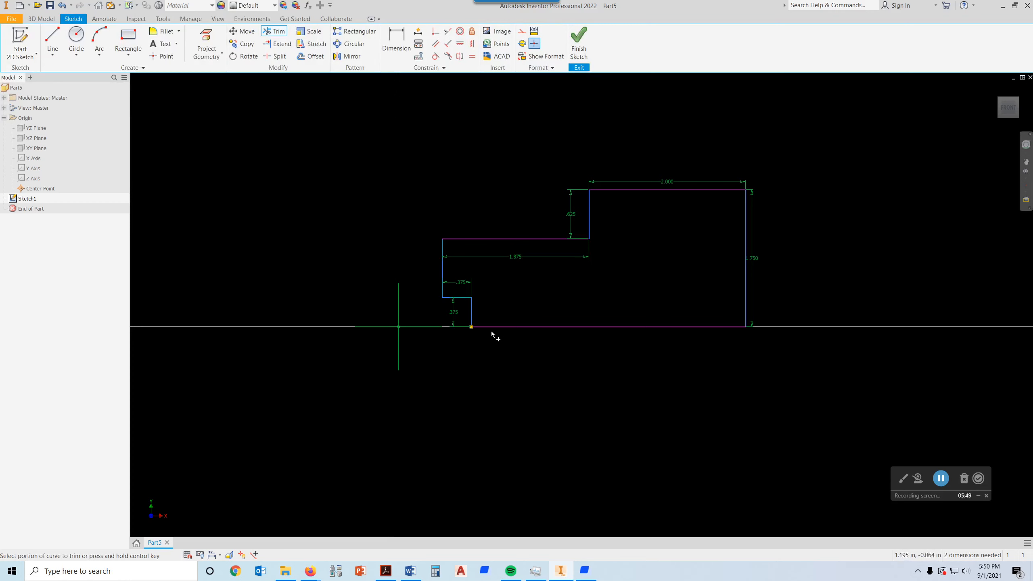
Draw a 1.625 in horizontal line rightward along the bottom from the lower end of the notch's vertical line
{"action": "left_click", "coordinate": [48, 51]}
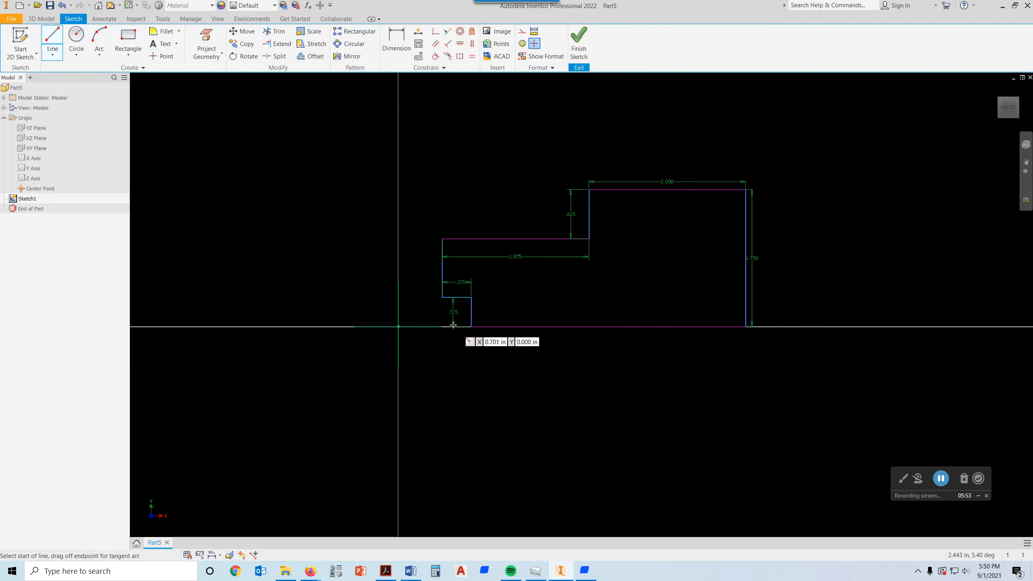
{"action": "left_click", "coordinate": [470, 327]}
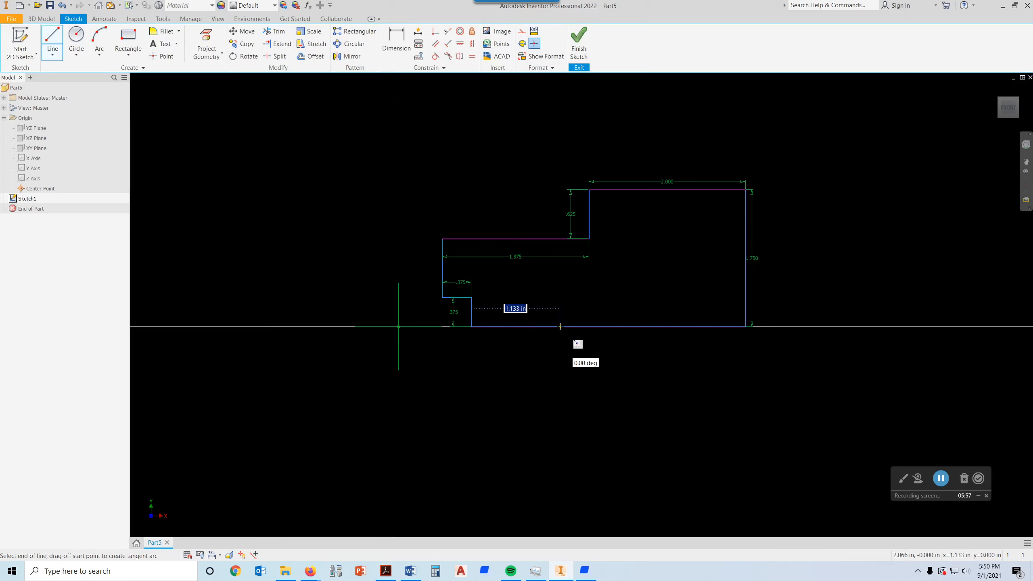
{"action": "type", "text": "1.625"}
{"action": "key", "text": "Return"}
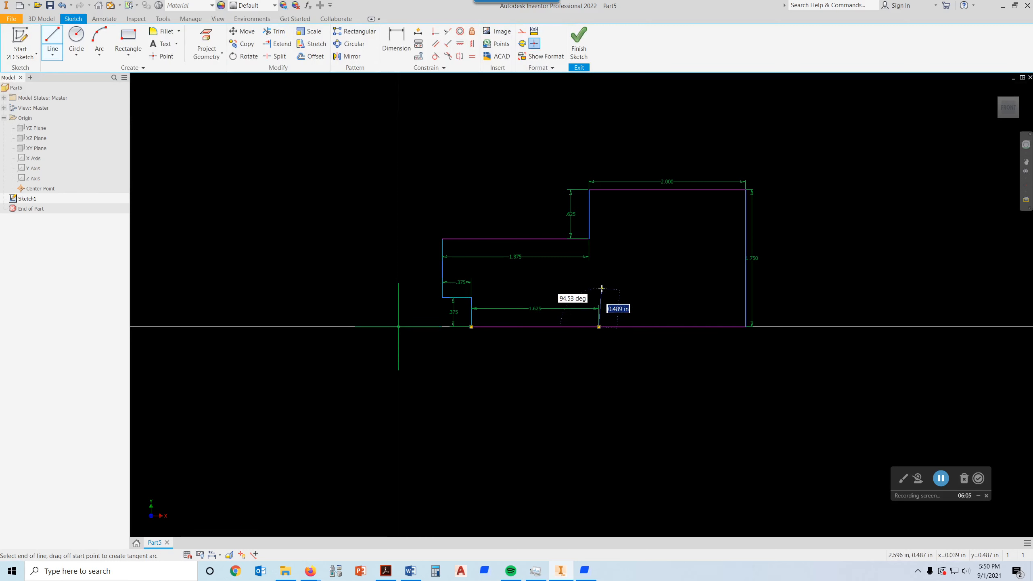
Draw a 0.375 in vertical line up from the 1.625 in line's end and a horizontal line across to the right edge
{"action": "type", "text": ".375"}
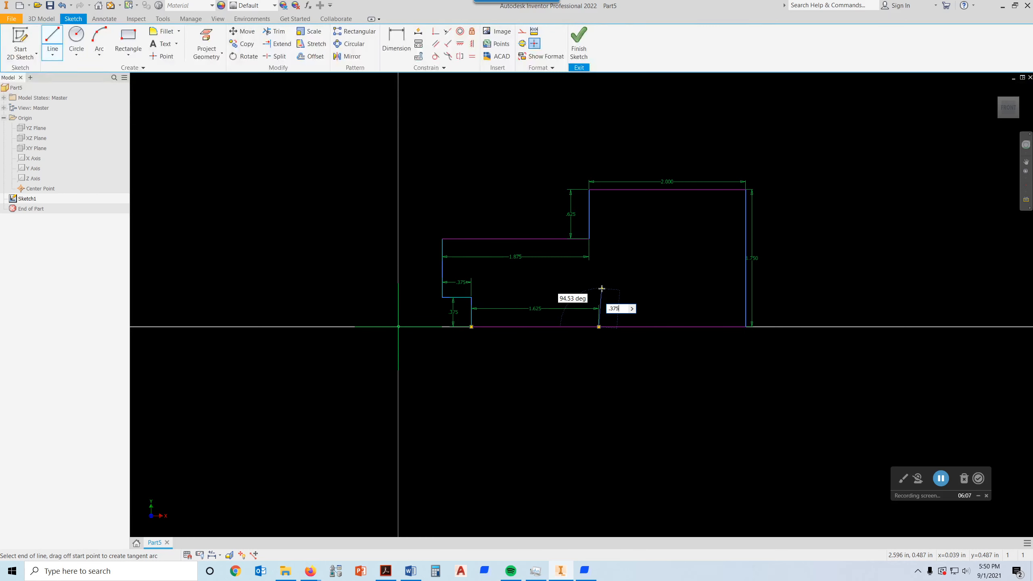
{"action": "key", "text": "Return"}
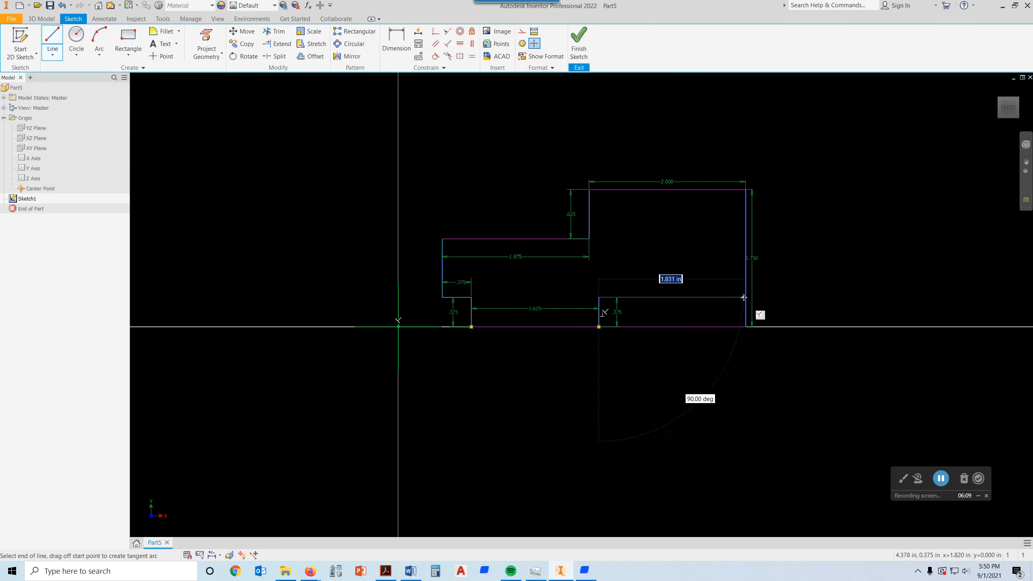
{"action": "left_click", "coordinate": [744, 297]}
{"action": "key", "text": "Escape"}
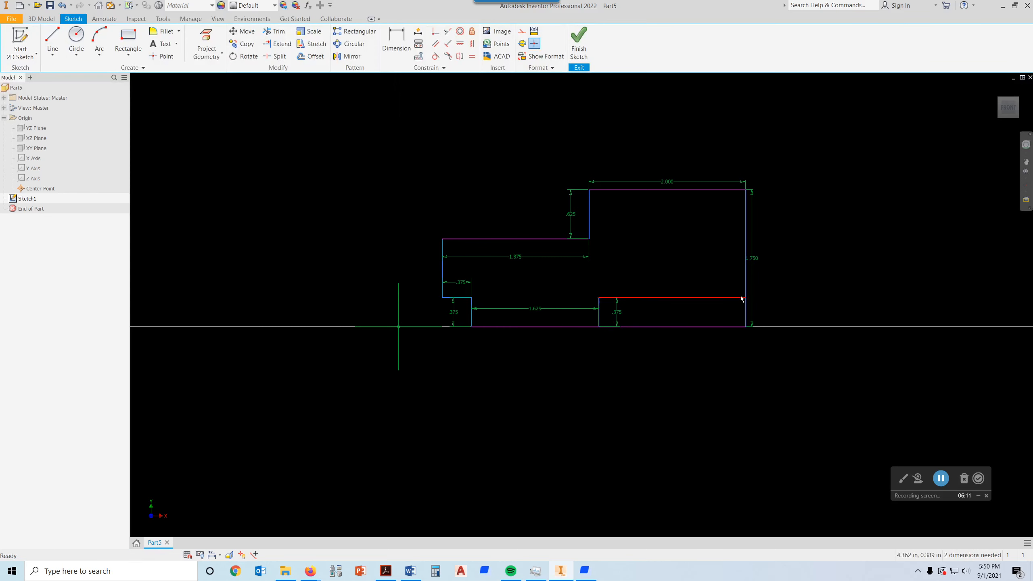
Trim the original bottom line's portion between the 1.625 in segment and the right edge
{"action": "key", "text": "x"}
{"action": "left_click", "coordinate": [665, 328]}
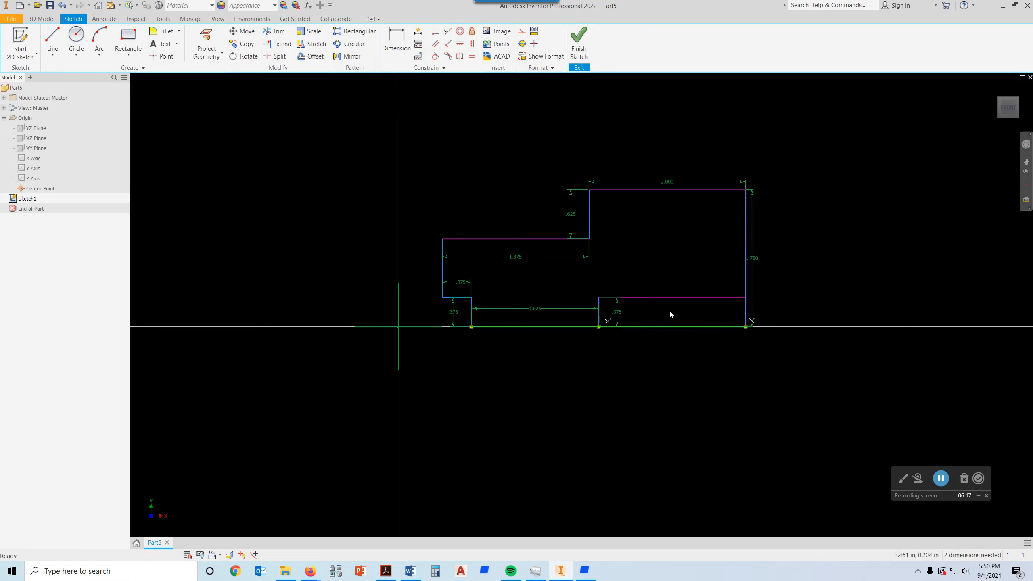
{"action": "key", "text": "Escape"}
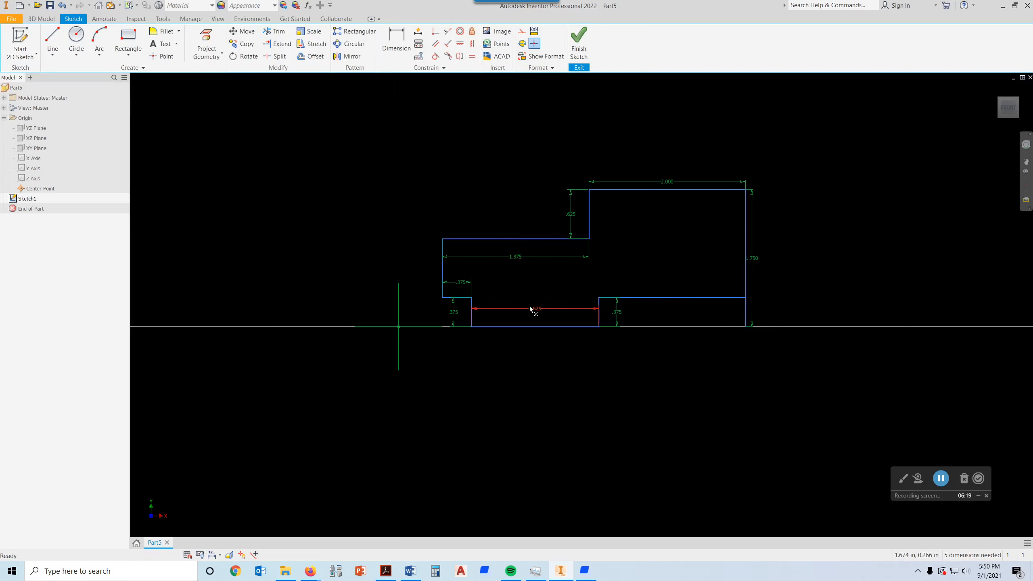
Move the 1.750, 2.000, 0.625, 1.875 and 1.625 in dimensions and the corner notch's two 0.375 in dimensions outside the profile
{"action": "left_click_drag", "start_coordinate": [755, 258], "coordinate": [774, 257]}
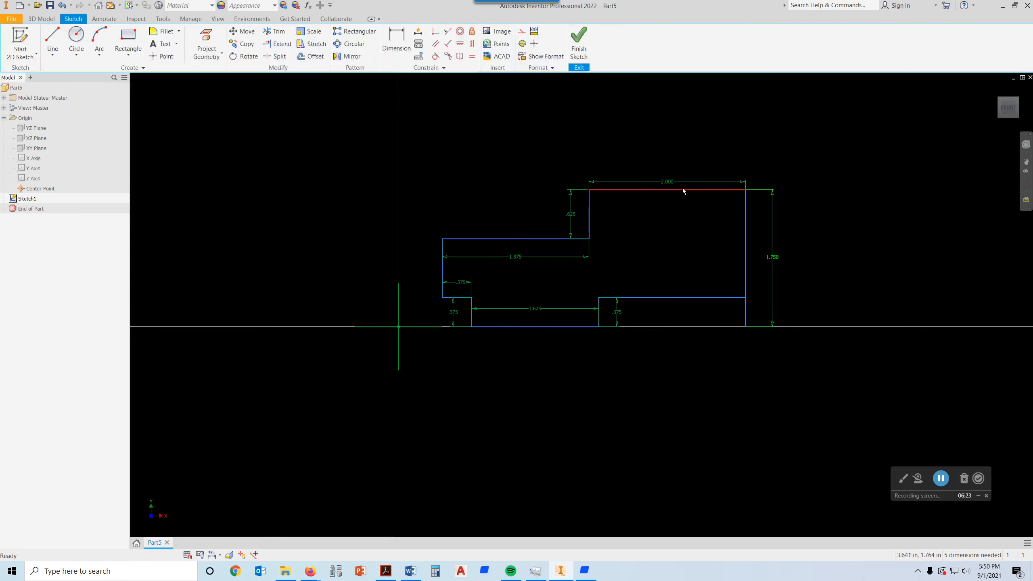
{"action": "left_click_drag", "start_coordinate": [678, 183], "coordinate": [668, 163]}
{"action": "left_click_drag", "start_coordinate": [564, 215], "coordinate": [417, 206]}
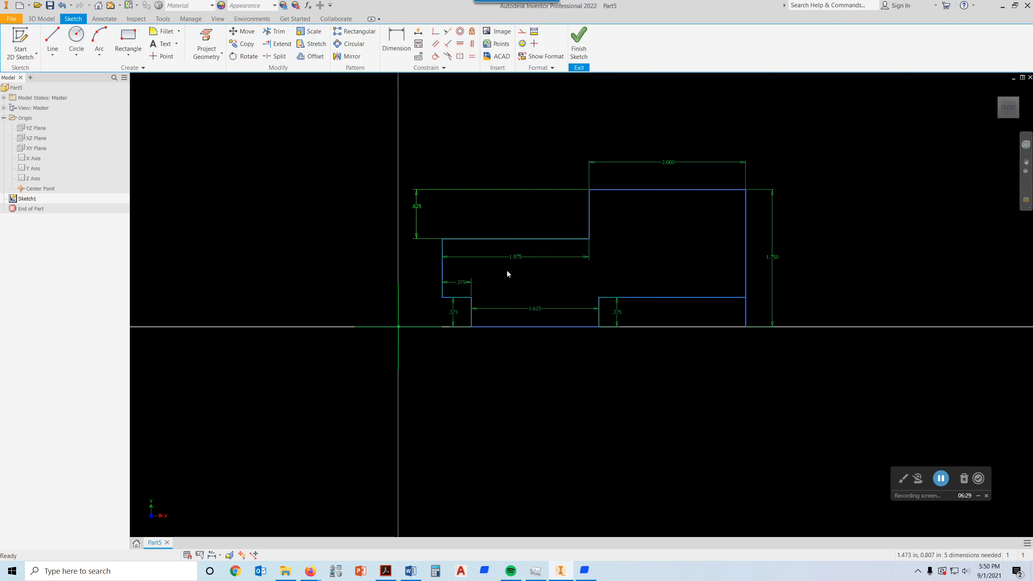
{"action": "left_click_drag", "start_coordinate": [460, 283], "coordinate": [447, 359]}
{"action": "left_click_drag", "start_coordinate": [536, 310], "coordinate": [533, 354]}
{"action": "left_click_drag", "start_coordinate": [455, 313], "coordinate": [428, 311]}
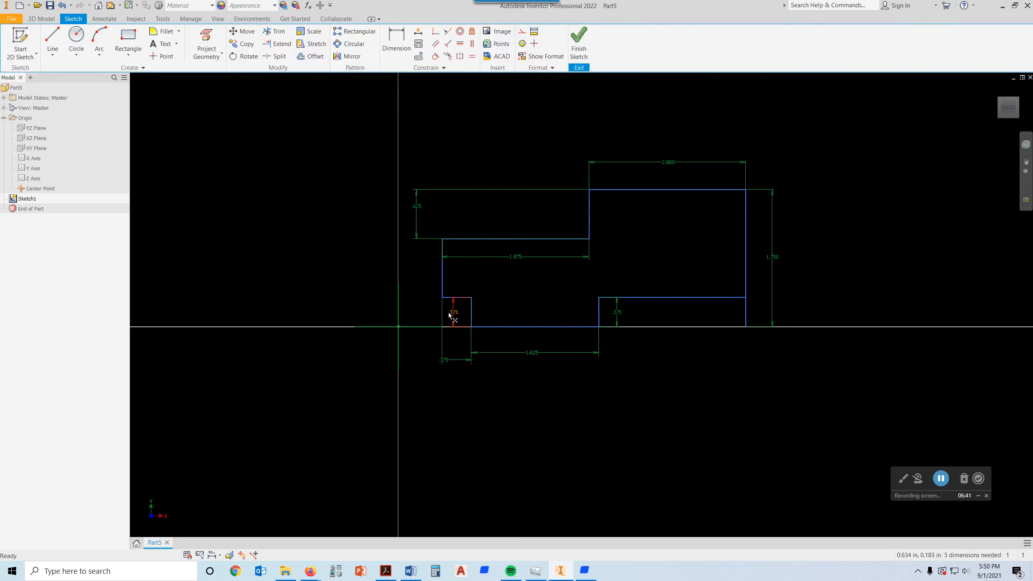
{"action": "mouse_move", "coordinate": [520, 263]}
{"action": "left_mouse_down"}
{"action": "mouse_move", "coordinate": [524, 166]}
{"action": "mouse_move", "coordinate": [523, 179]}
{"action": "left_mouse_up"}
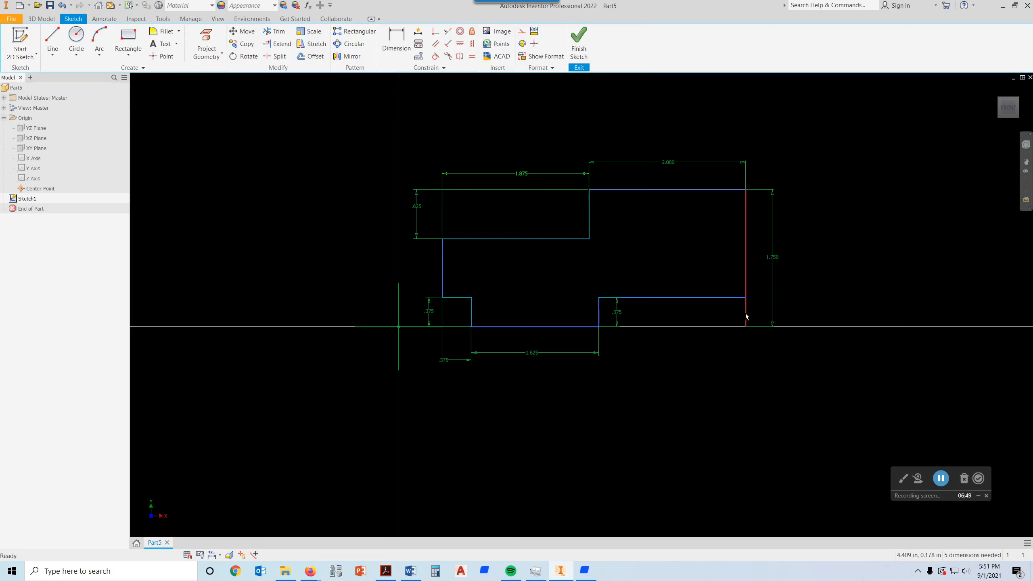
Delete the 1.750 in height dimension and trim the right edge's portion below the long lower notch line
{"action": "left_click", "coordinate": [773, 257]}
{"action": "key", "text": "Delete"}
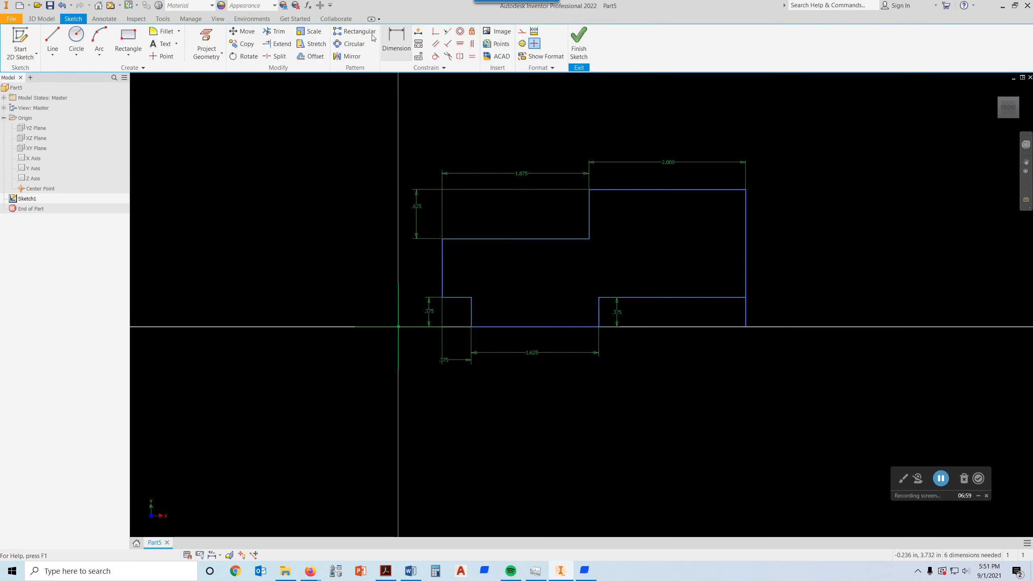
{"action": "left_click", "coordinate": [280, 34]}
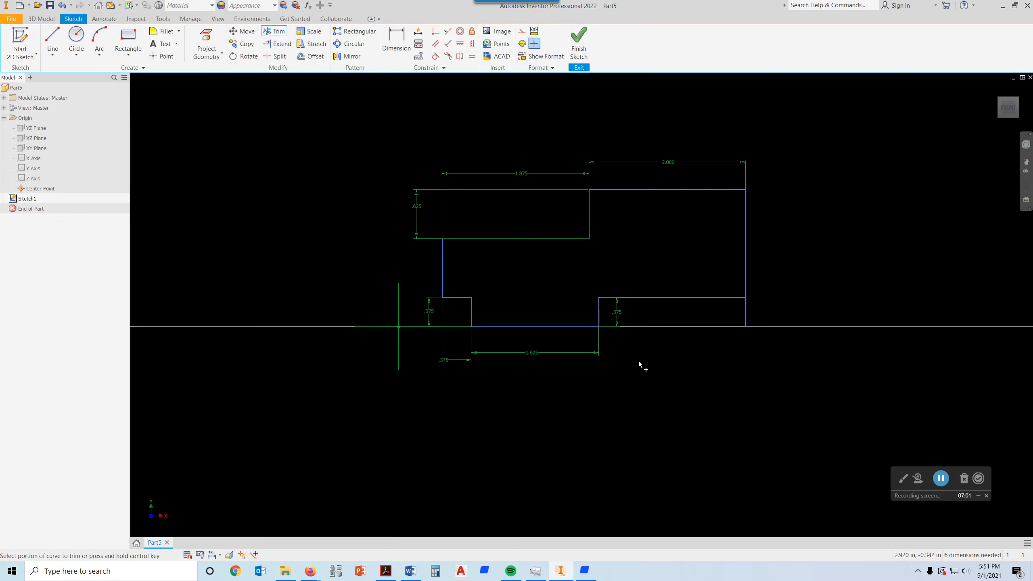
{"action": "left_click", "coordinate": [745, 317]}
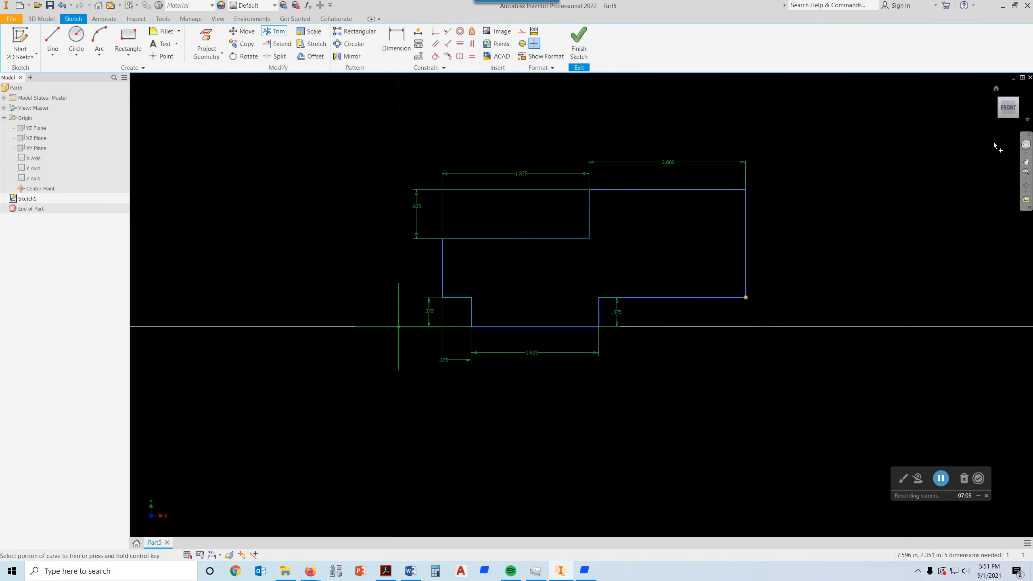
Extrude the stepped base profile 3.875 in, taking the depth from the Post Block help sheet
{"action": "key", "text": "e"}
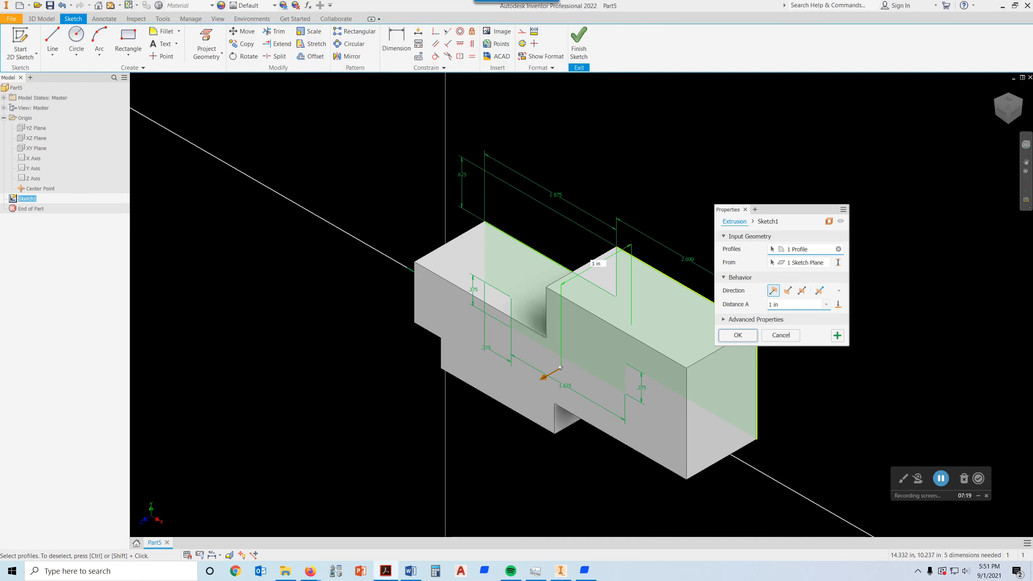
{"action": "key", "text": "alt+Tab"}
{"action": "left_click_drag", "start_coordinate": [671, 155], "coordinate": [610, 85]}
{"action": "scroll", "coordinate": [589, 234], "scroll_direction": "up", "scroll_amount": 3}
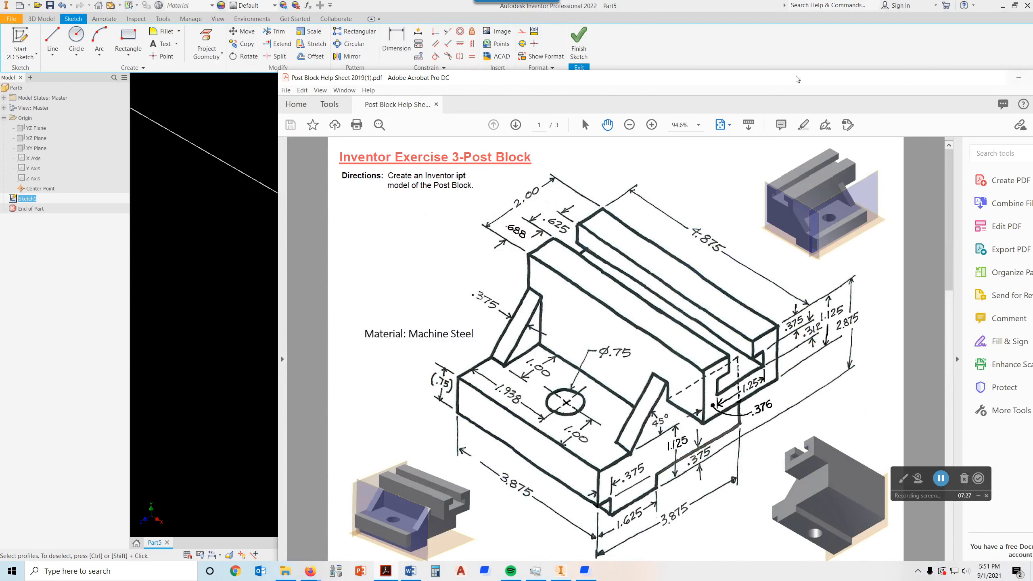
{"action": "key", "text": "alt+Tab"}
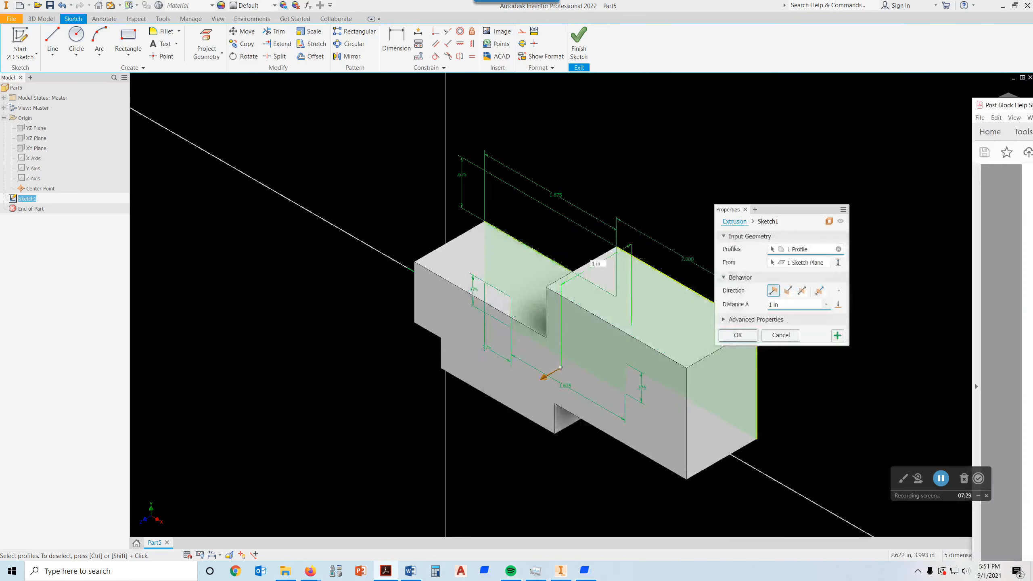
{"action": "left_click", "coordinate": [792, 305]}
{"action": "type", "text": "3.875"}
{"action": "key", "text": "Return"}
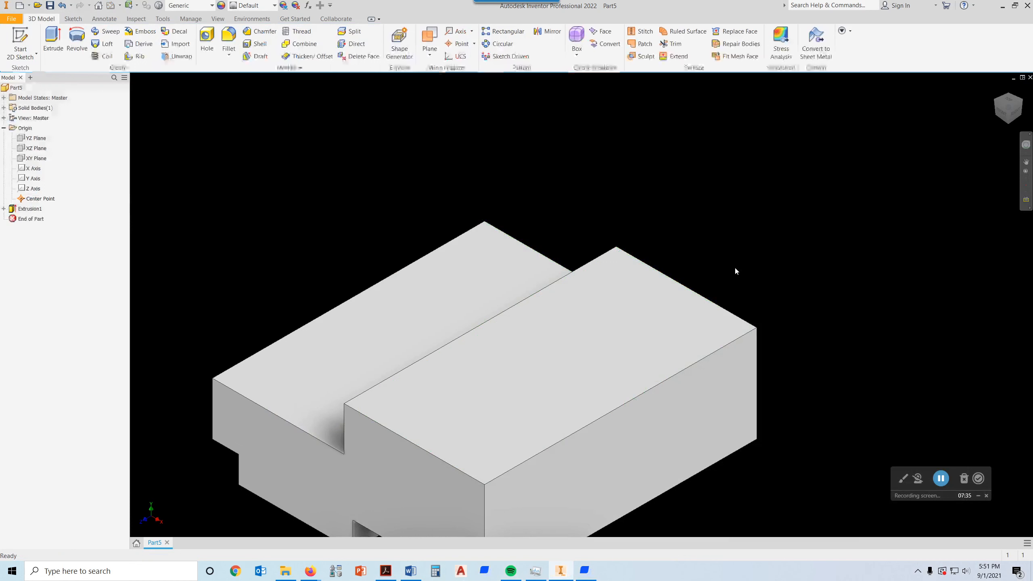
Check the Post Block help sheet and start a new sketch on the block's stepped end face
{"action": "scroll", "coordinate": [734, 346], "scroll_direction": "up", "scroll_amount": 3}
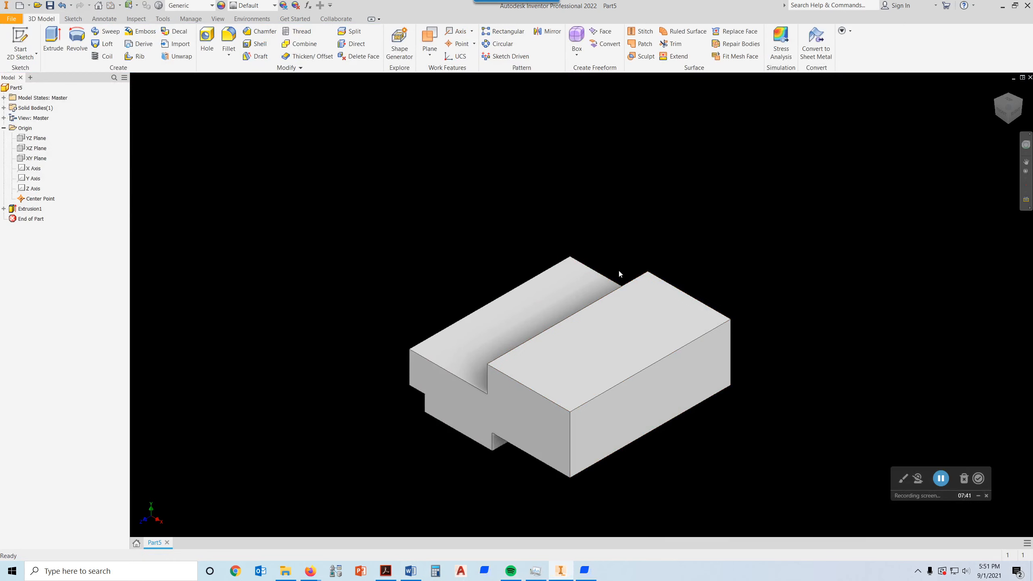
{"action": "left_click", "coordinate": [995, 103]}
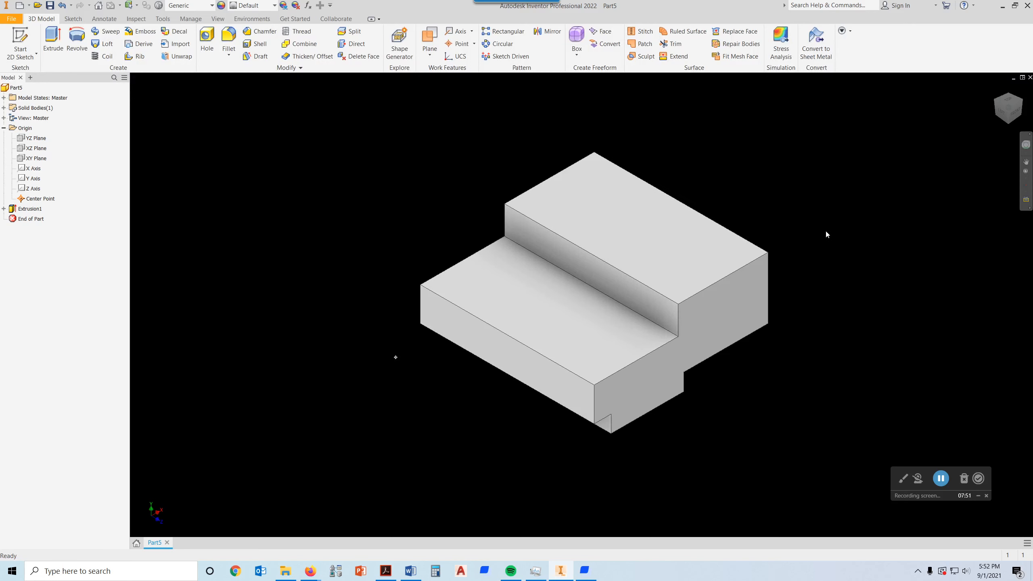
{"action": "scroll", "coordinate": [845, 216], "scroll_direction": "down", "scroll_amount": 5}
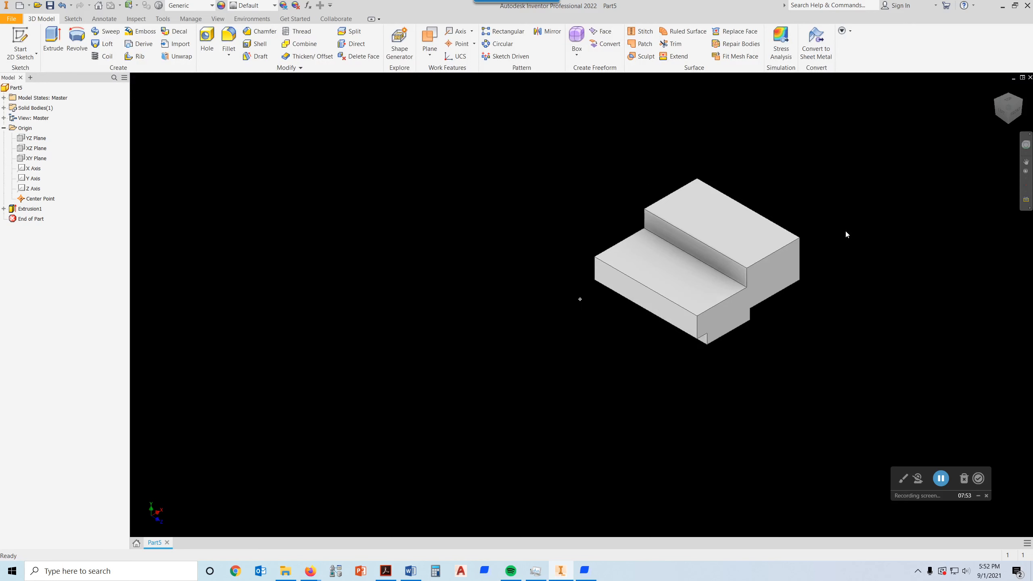
{"action": "scroll", "coordinate": [843, 232], "scroll_direction": "up", "scroll_amount": 6}
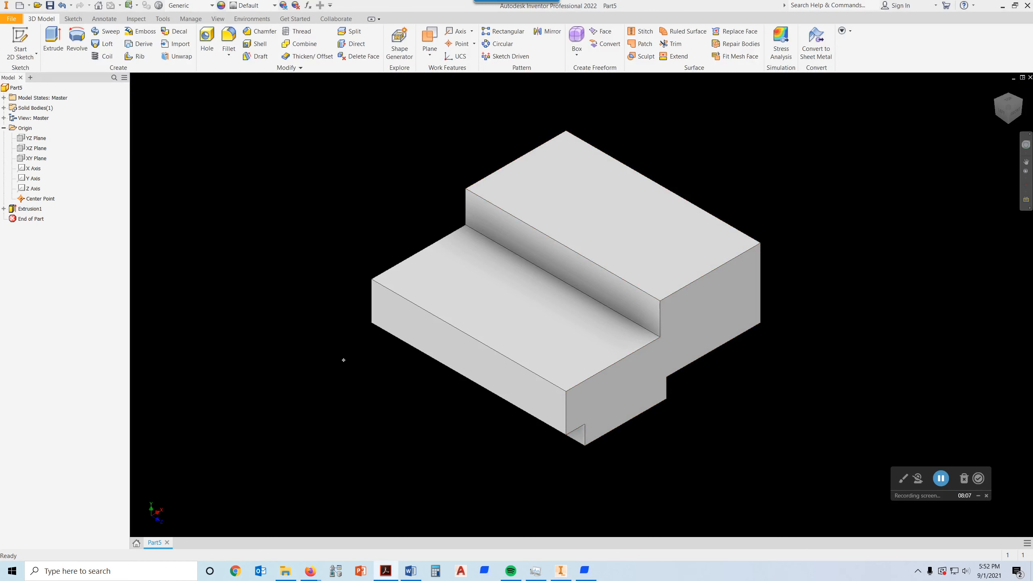
{"action": "key", "text": "alt+Tab"}
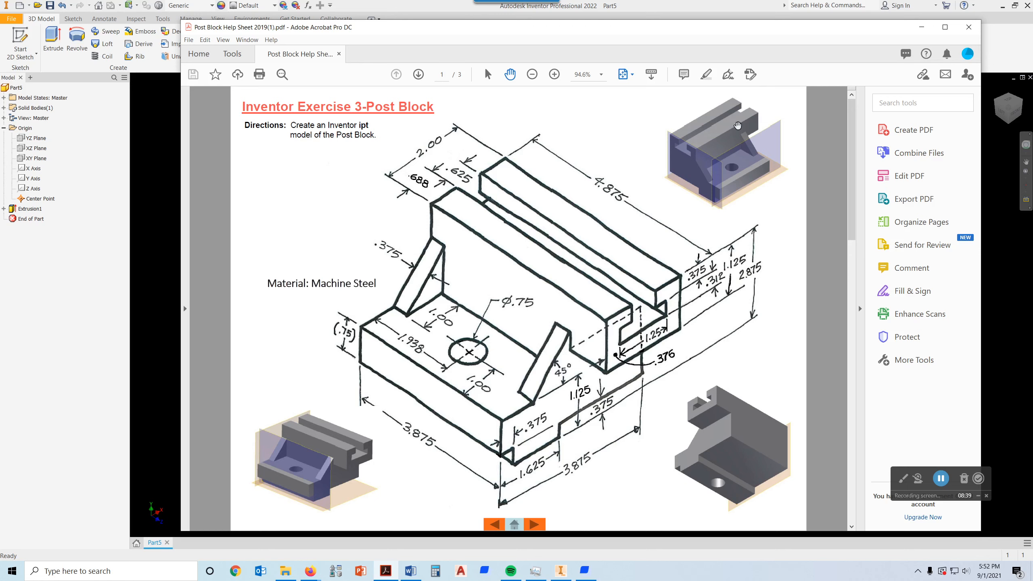
{"action": "left_click_drag", "start_coordinate": [663, 35], "coordinate": [1032, 57]}
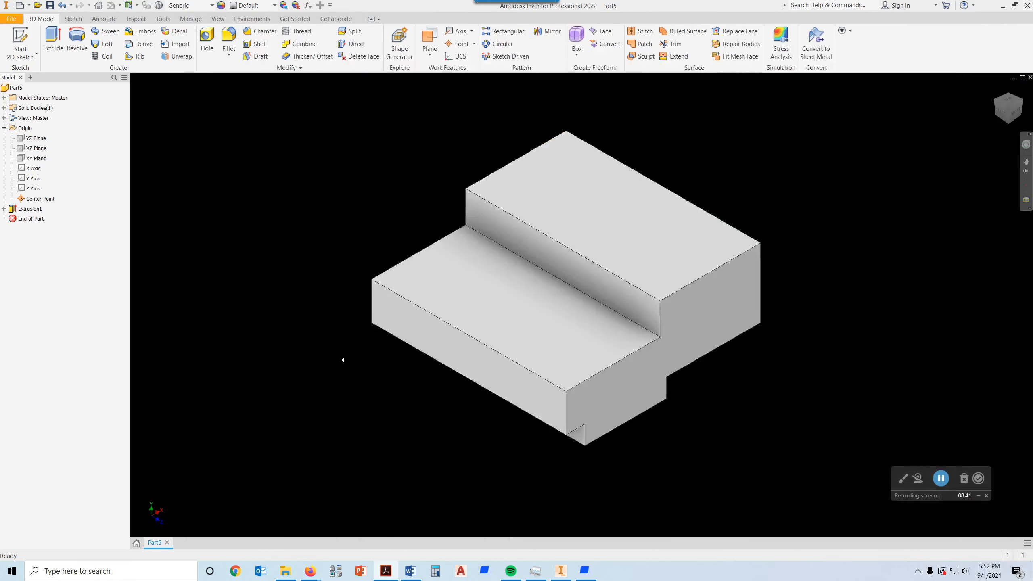
{"action": "left_click", "coordinate": [712, 305]}
{"action": "left_click", "coordinate": [773, 297]}
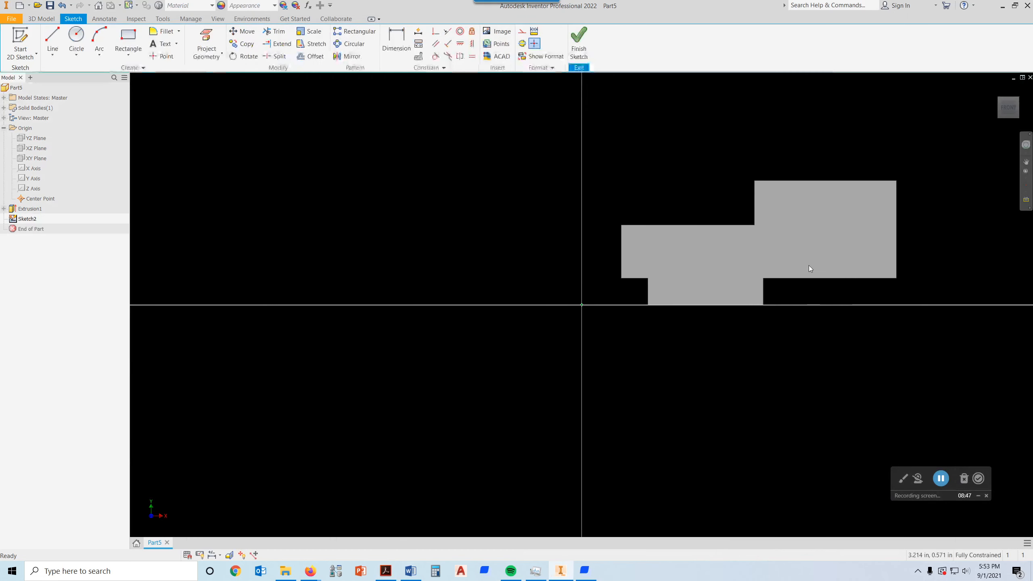
{"action": "middle_click_drag", "start_coordinate": [818, 330], "coordinate": [680, 407]}
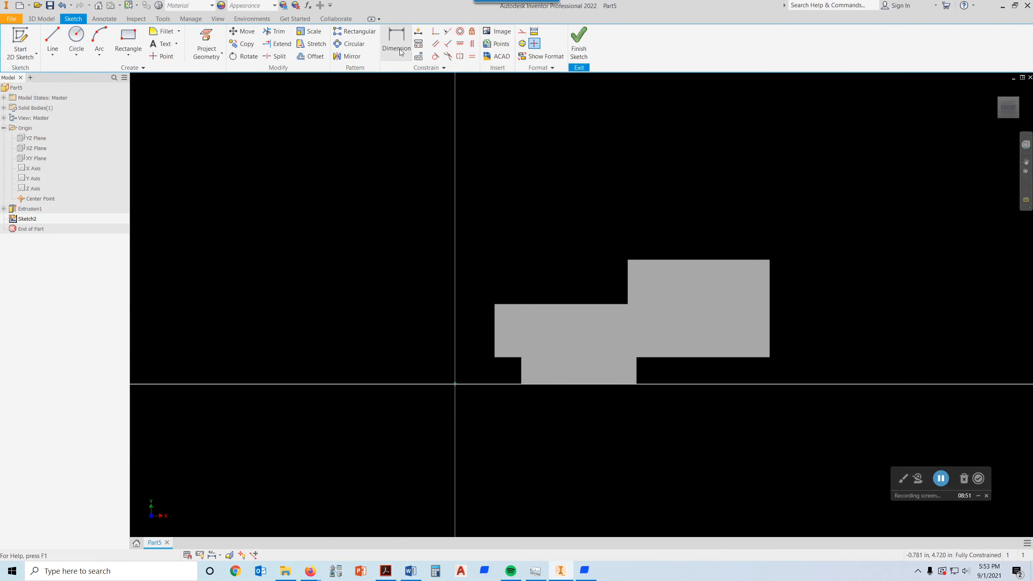
Draw a 2 in wide by 1.125 in high rectangle upward from the raised step's upper-left corner
{"action": "left_click", "coordinate": [133, 40]}
{"action": "left_click", "coordinate": [626, 260]}
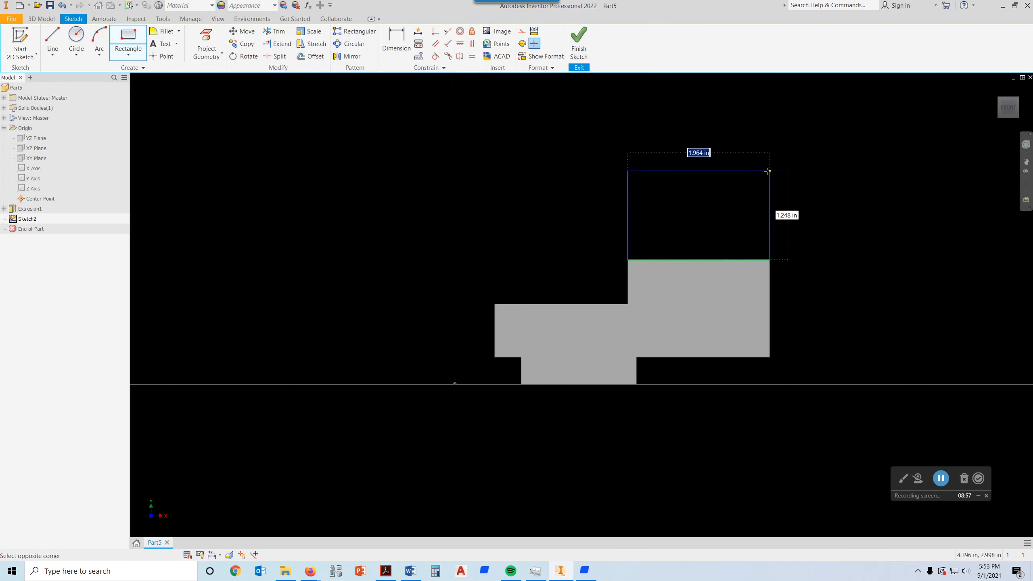
{"action": "type", "text": "2"}
{"action": "key", "text": "Tab"}
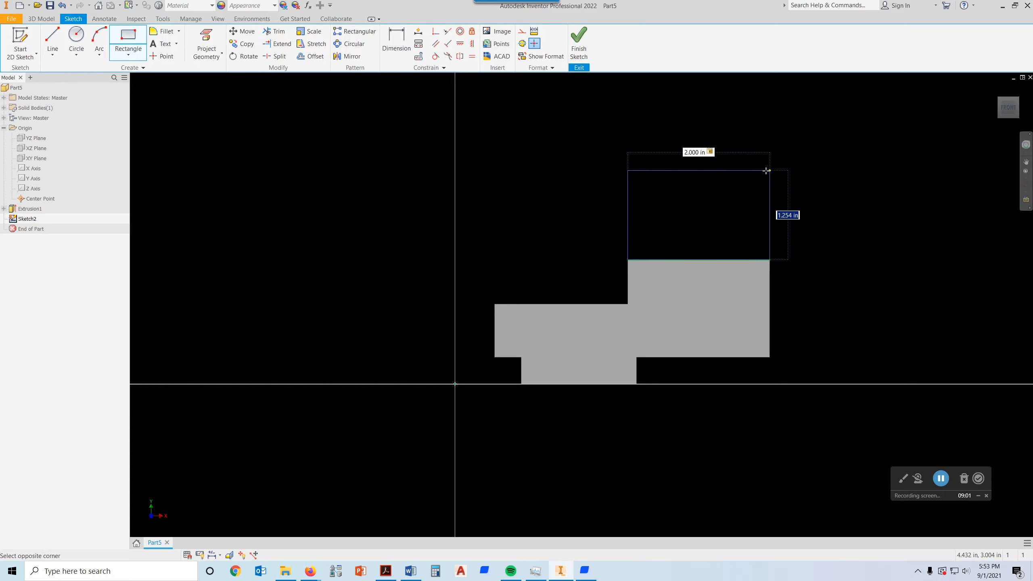
{"action": "type", "text": "1.125"}
{"action": "key", "text": "Return"}
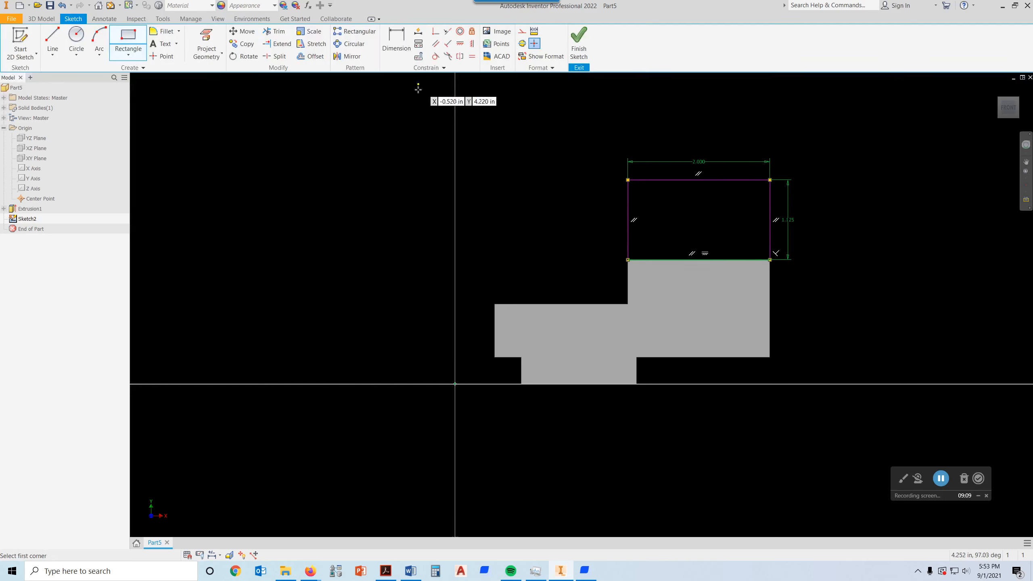
Draw a 1.25 in wide by 0.312 in high rectangle inside the 2 in rectangle for the T-slot's wide part
{"action": "left_click", "coordinate": [657, 230]}
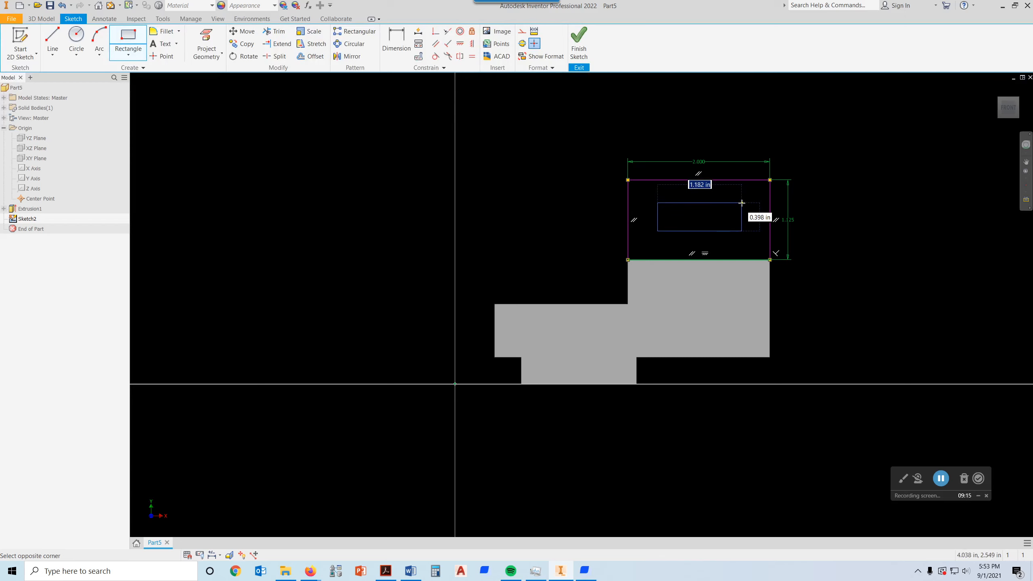
{"action": "type", "text": "1.25"}
{"action": "key", "text": "Tab"}
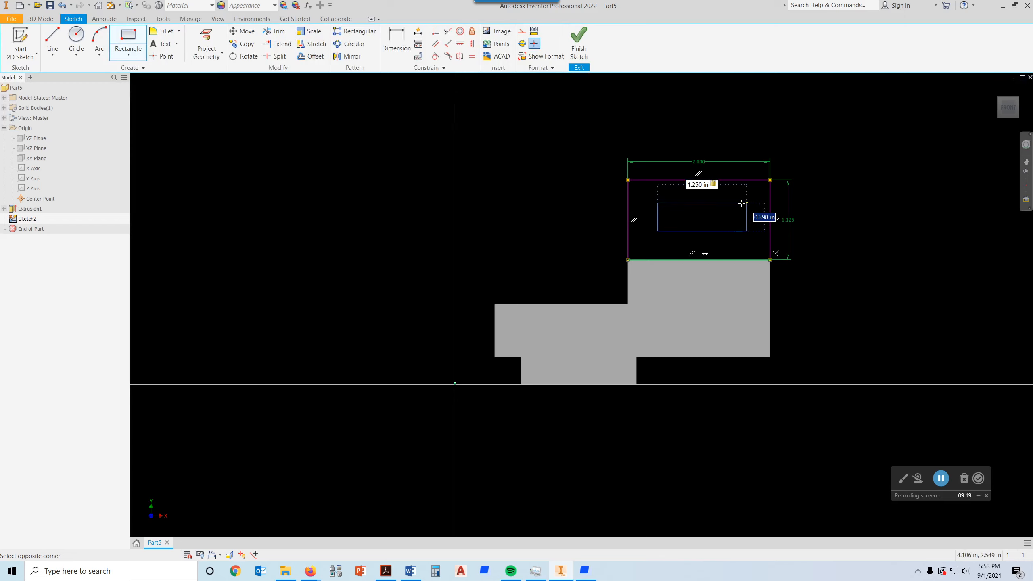
{"action": "type", "text": ".312"}
{"action": "key", "text": "Return"}
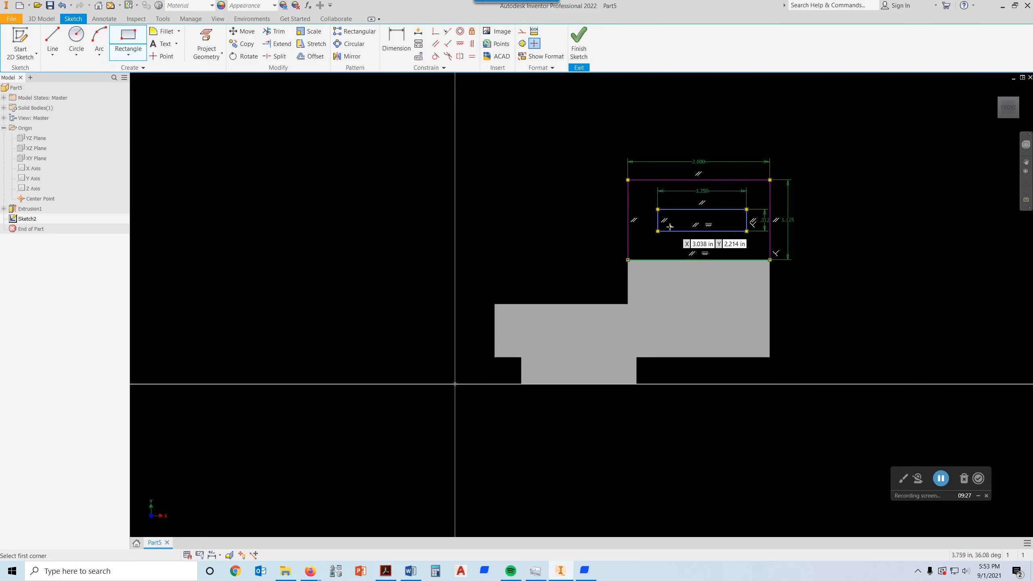
Draw a narrow upright rectangle from inside the slot rectangle to just above the outer rectangle's top edge
{"action": "scroll", "coordinate": [759, 202], "scroll_direction": "up", "scroll_amount": 3}
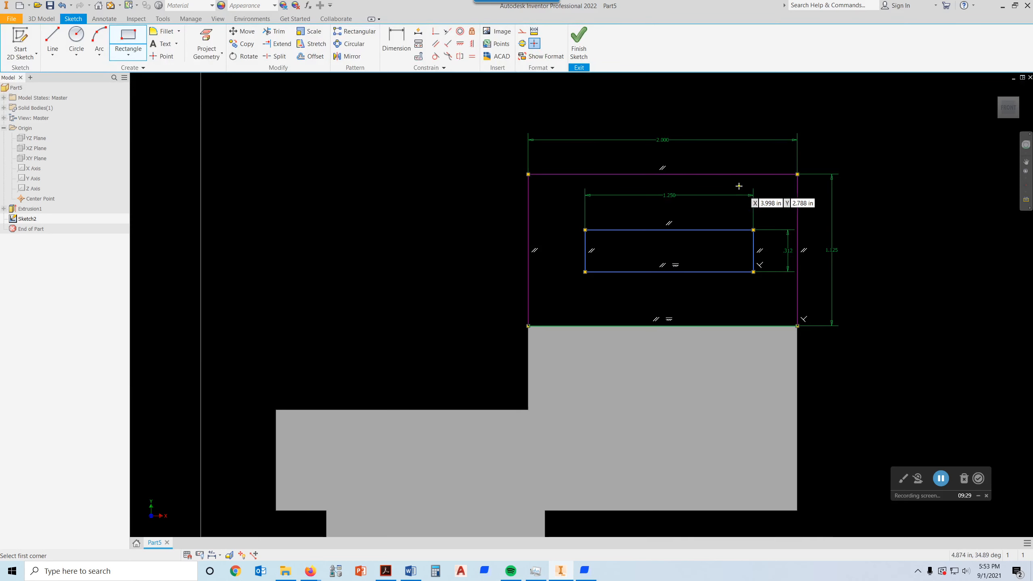
{"action": "left_click", "coordinate": [123, 39]}
{"action": "left_click", "coordinate": [127, 41]}
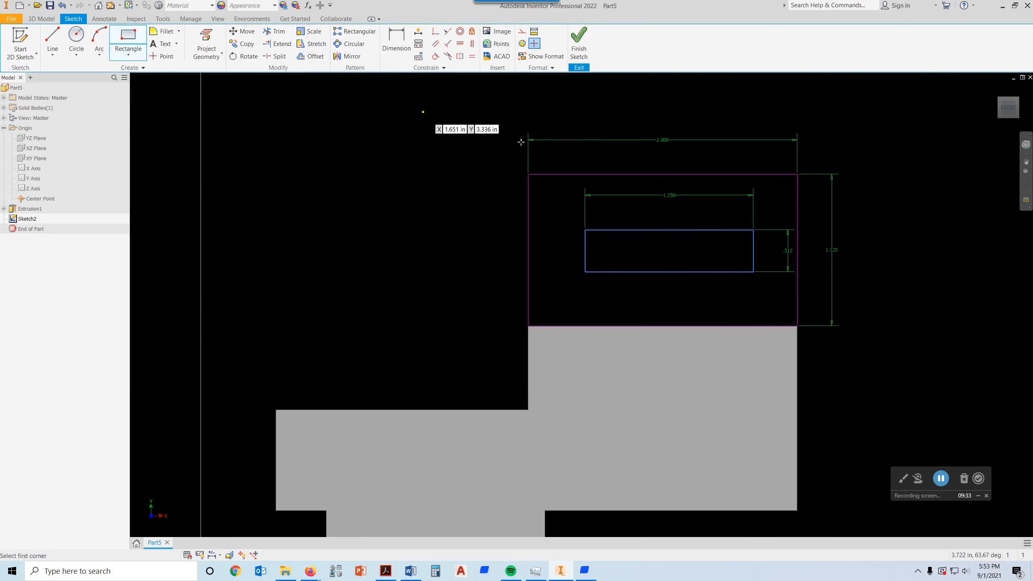
{"action": "left_click", "coordinate": [648, 244]}
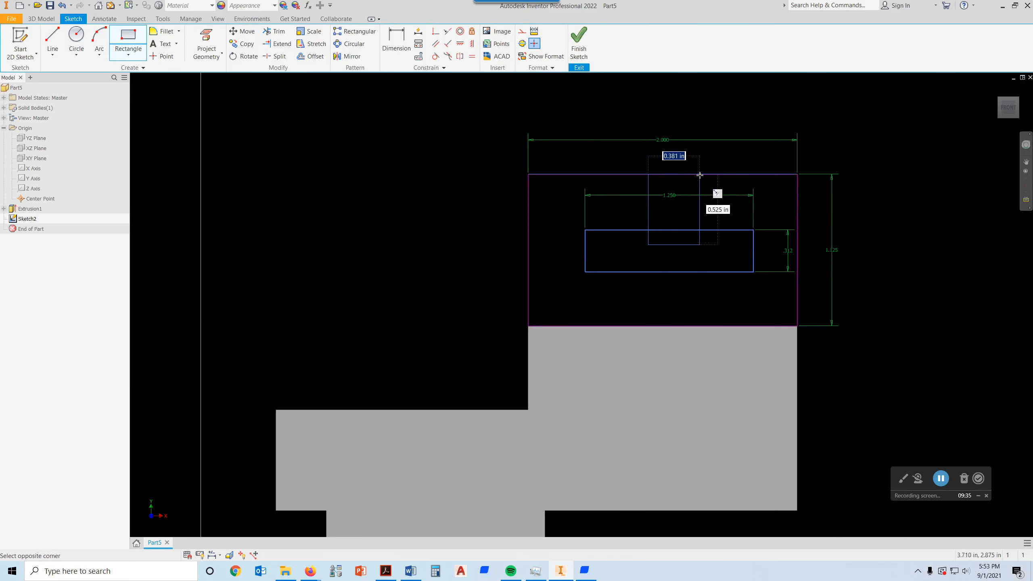
{"action": "left_click", "coordinate": [695, 154]}
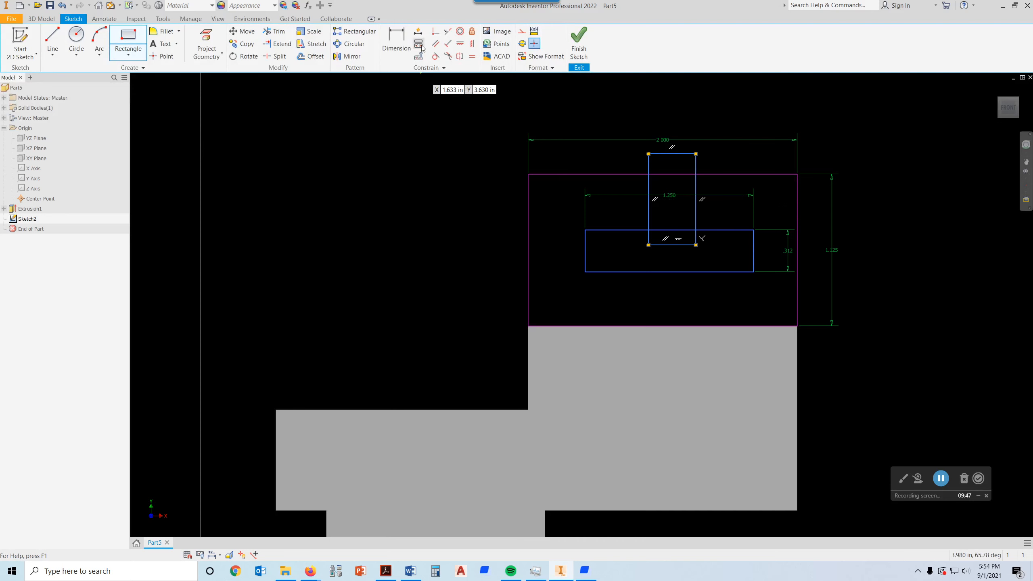
Dimension the narrow upright rectangle's width to 0.625 in
{"action": "left_click", "coordinate": [402, 37]}
{"action": "left_click", "coordinate": [677, 154]}
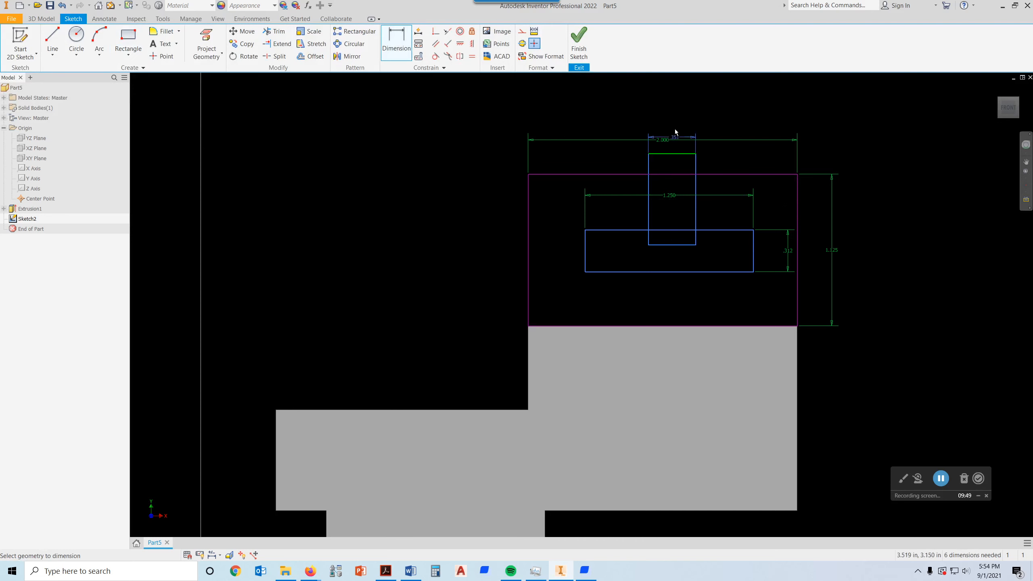
{"action": "left_click", "coordinate": [678, 105]}
{"action": "type", "text": ".625"}
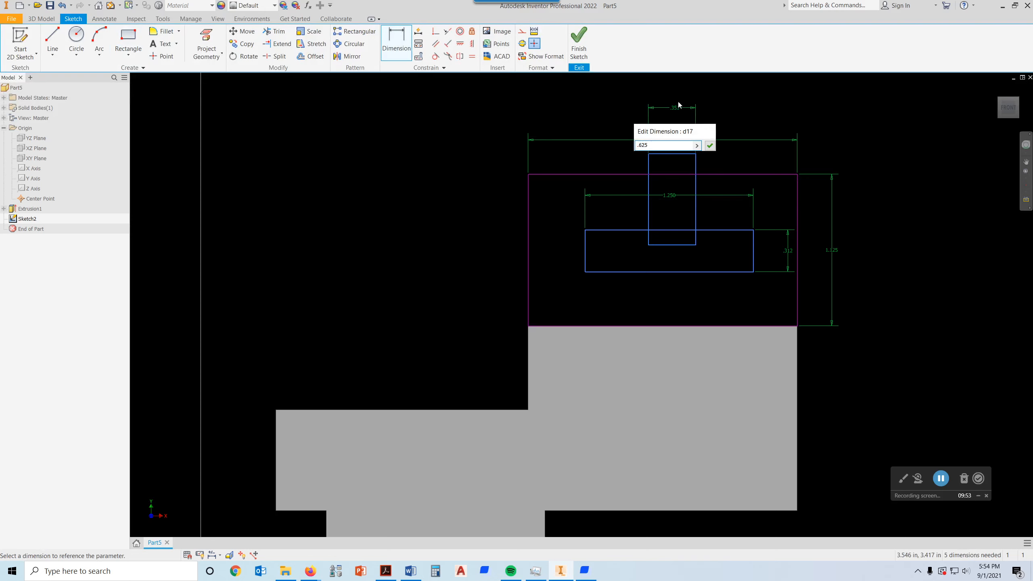
{"action": "key", "text": "Return"}
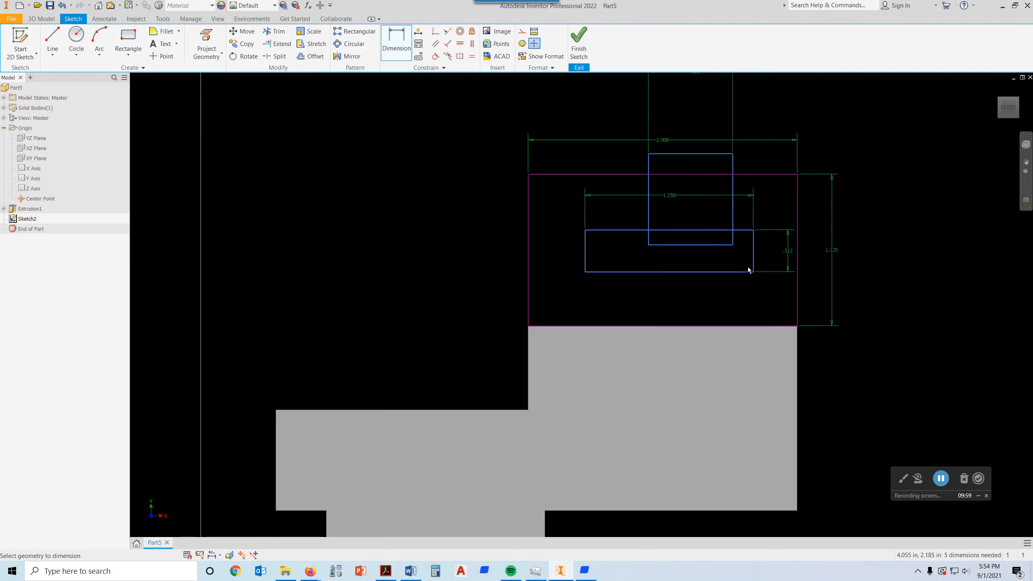
Dimension the distance between the left edges of the slot rectangle and the outer rectangle to 0.376 in
{"action": "left_click", "coordinate": [588, 262]}
{"action": "left_click", "coordinate": [529, 257]}
{"action": "left_click", "coordinate": [458, 249]}
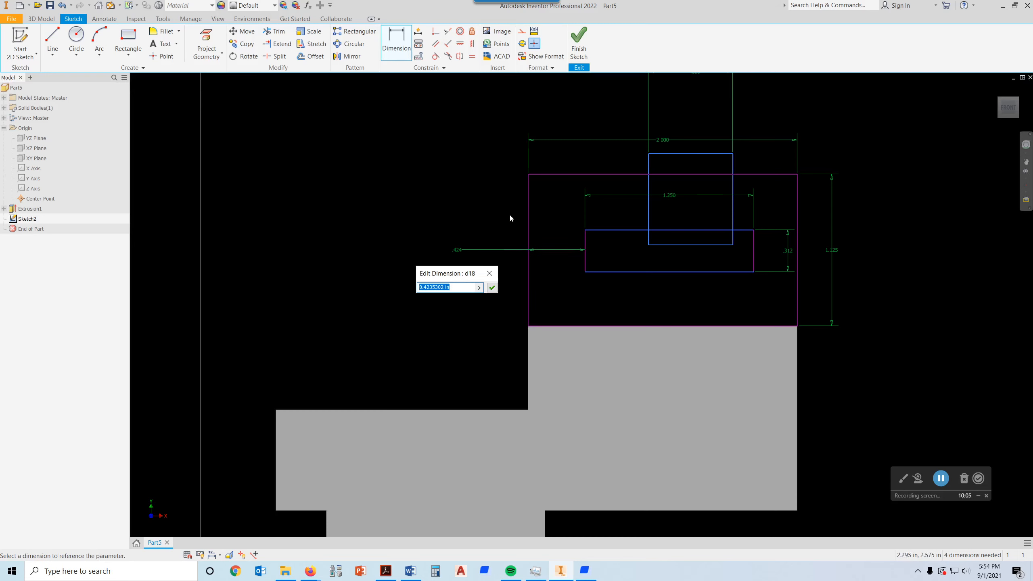
{"action": "type", "text": ".376"}
{"action": "left_click", "coordinate": [493, 287]}
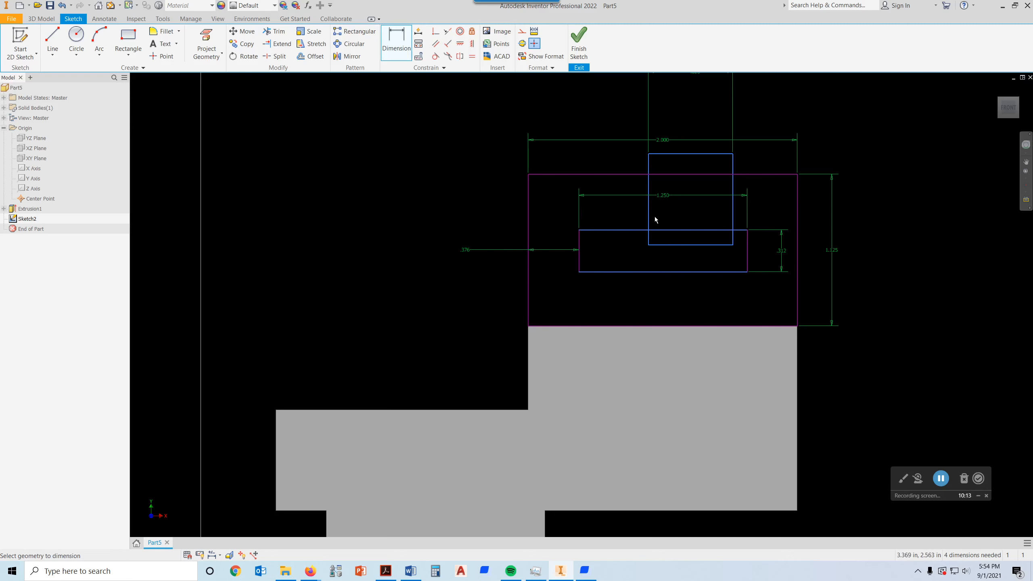
Dimension the distance between the top edges of the slot rectangle and the outer rectangle to 0.312 in
{"action": "left_click", "coordinate": [593, 230]}
{"action": "left_click", "coordinate": [585, 176]}
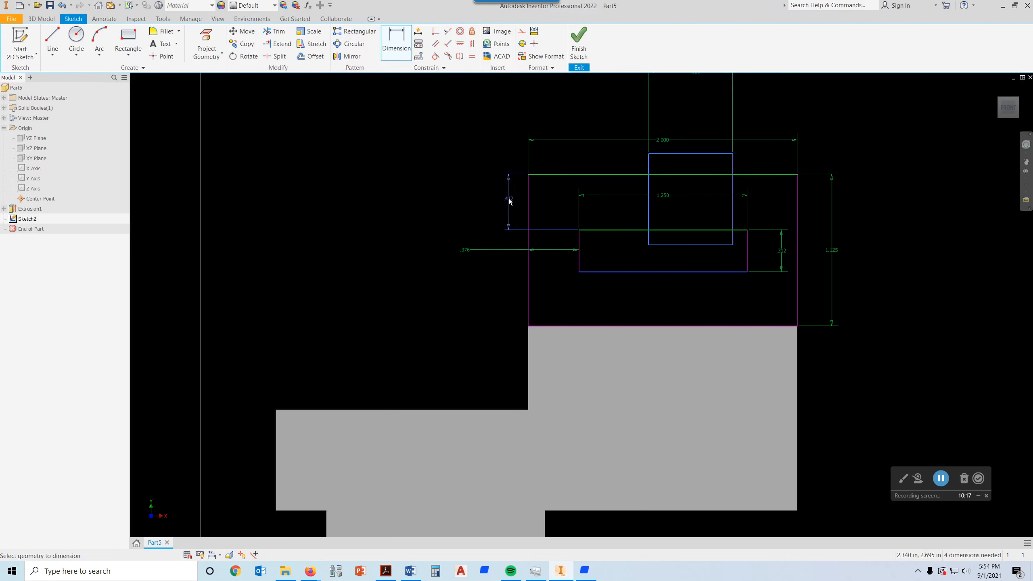
{"action": "left_click", "coordinate": [487, 193]}
{"action": "type", "text": ".312"}
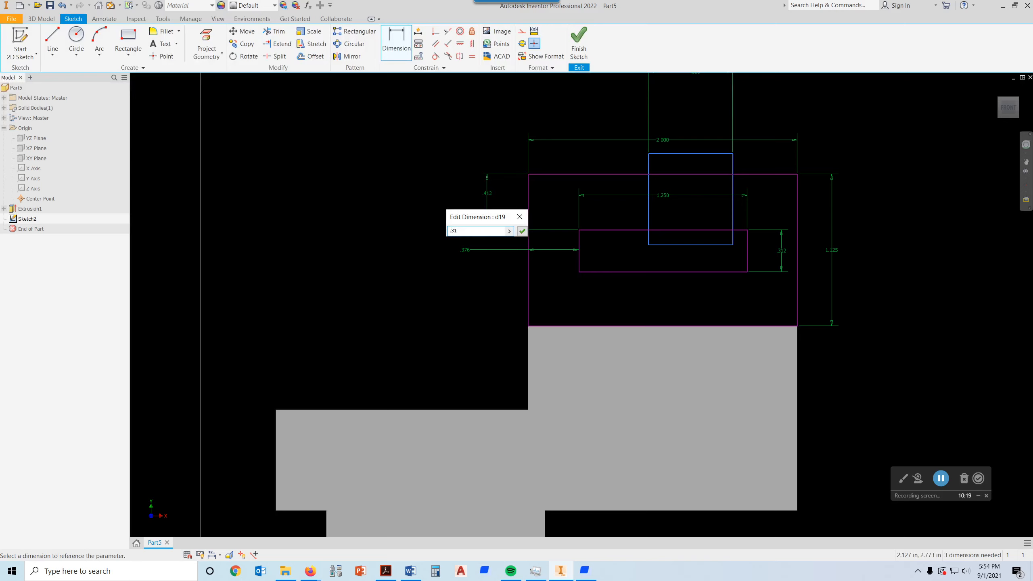
{"action": "left_click", "coordinate": [523, 232]}
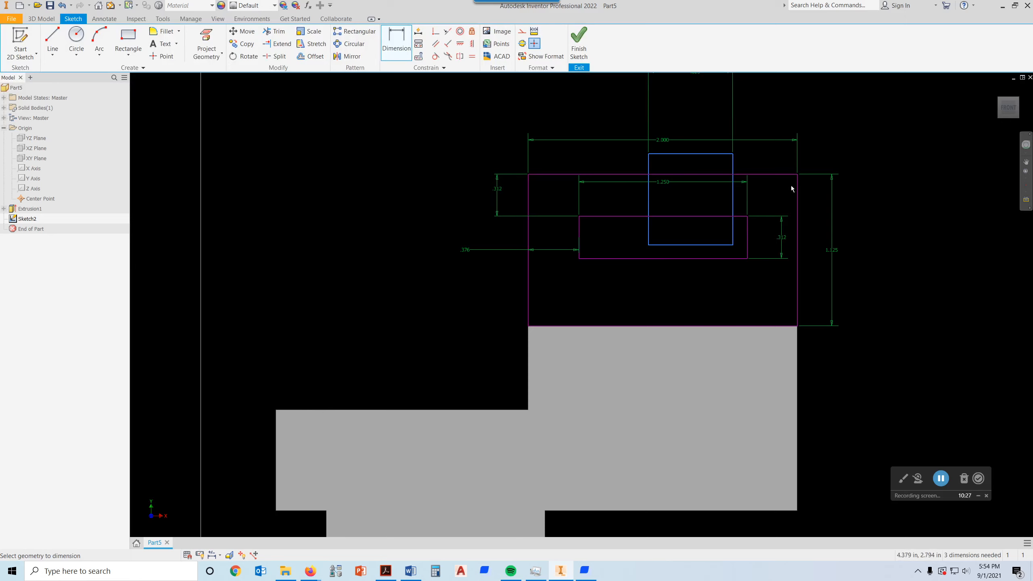
Dimension the distance between the right edges of the narrow upright rectangle and the outer rectangle to 0.668 in
{"action": "left_click", "coordinate": [797, 197]}
{"action": "left_click", "coordinate": [733, 167]}
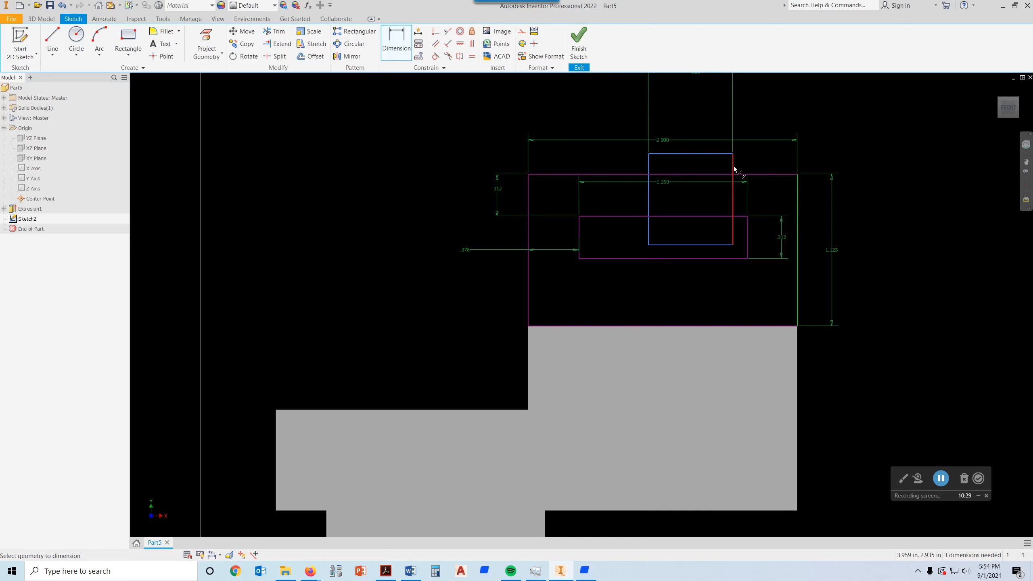
{"action": "left_click", "coordinate": [778, 118]}
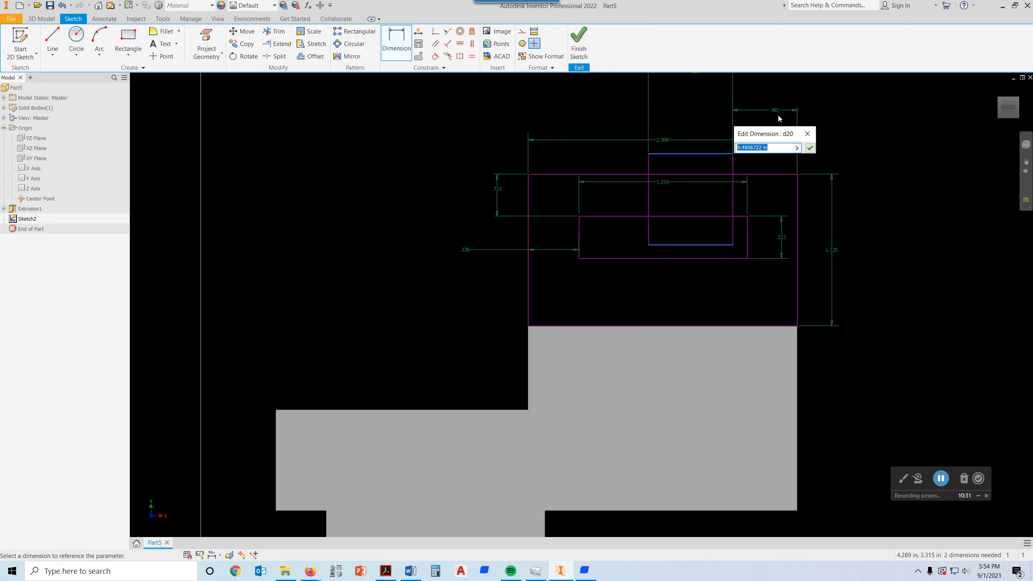
{"action": "type", "text": "."}
{"action": "scroll", "coordinate": [703, 110], "scroll_direction": "down", "scroll_amount": 3}
{"action": "scroll", "coordinate": [721, 88], "scroll_direction": "up", "scroll_amount": 3}
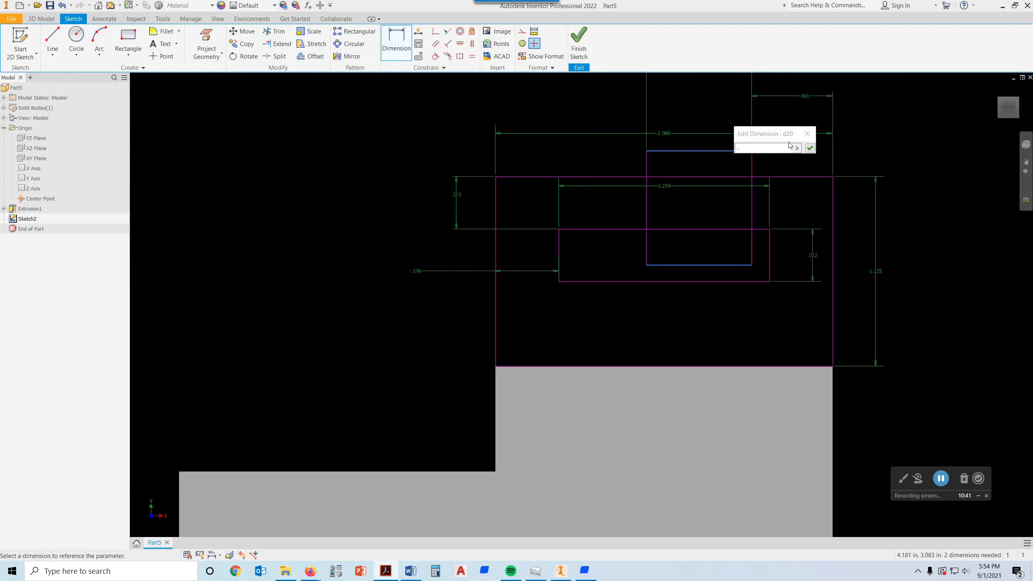
{"action": "left_click", "coordinate": [774, 148]}
{"action": "type", "text": "668"}
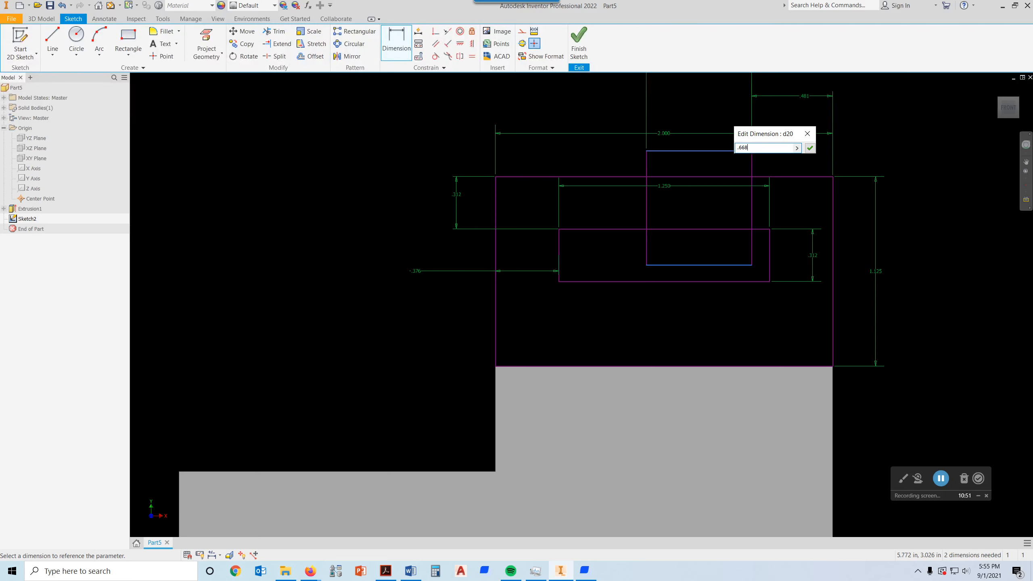
{"action": "left_click", "coordinate": [814, 149]}
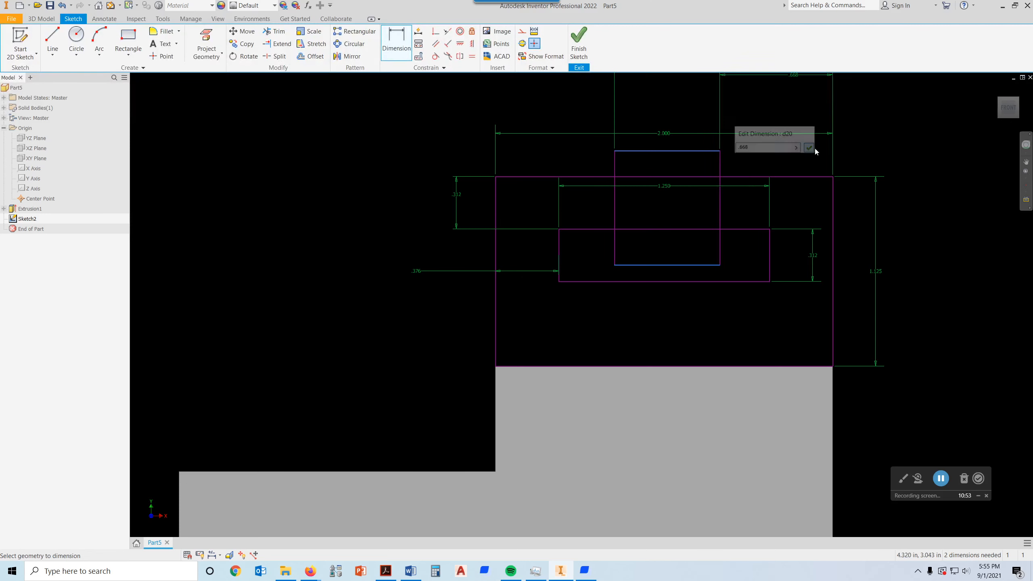
{"action": "scroll", "coordinate": [790, 163], "scroll_direction": "up", "scroll_amount": 4}
{"action": "scroll", "coordinate": [791, 161], "scroll_direction": "down", "scroll_amount": 3}
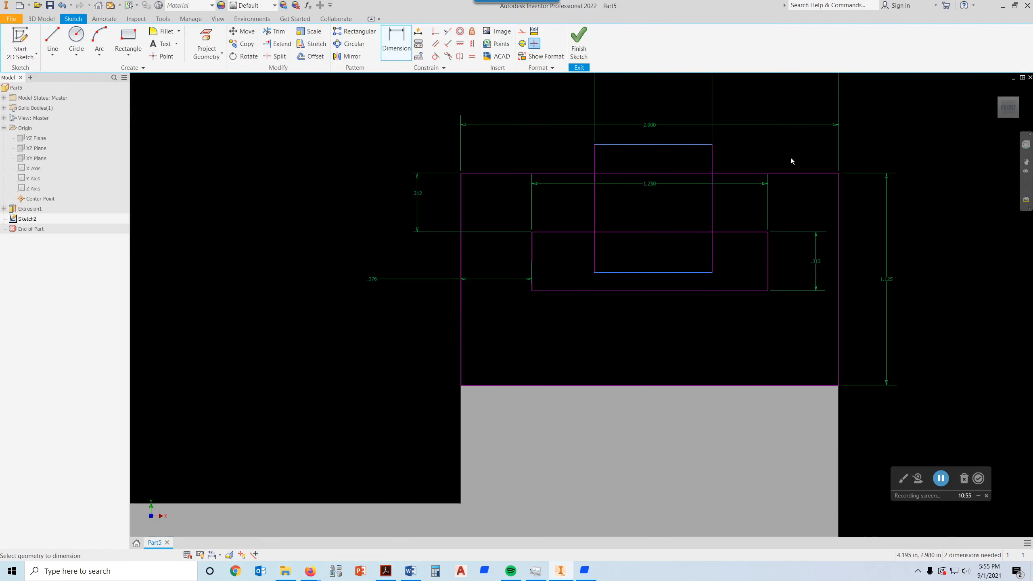
{"action": "scroll", "coordinate": [793, 160], "scroll_direction": "down", "scroll_amount": 3}
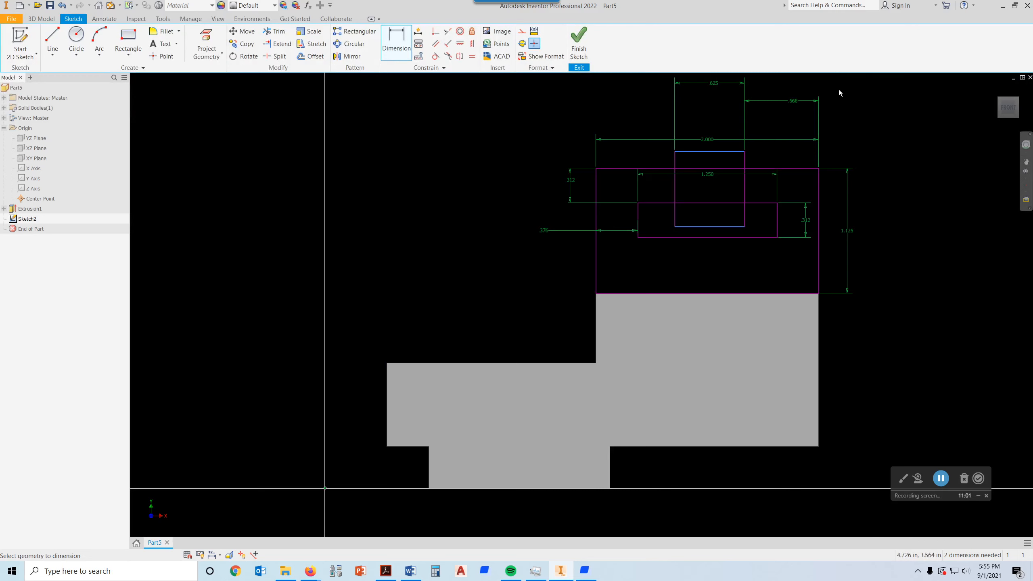
Set the distance between the right edges of the narrow rectangle and the outer rectangle to 0.688 in
{"action": "double_click", "coordinate": [794, 104]}
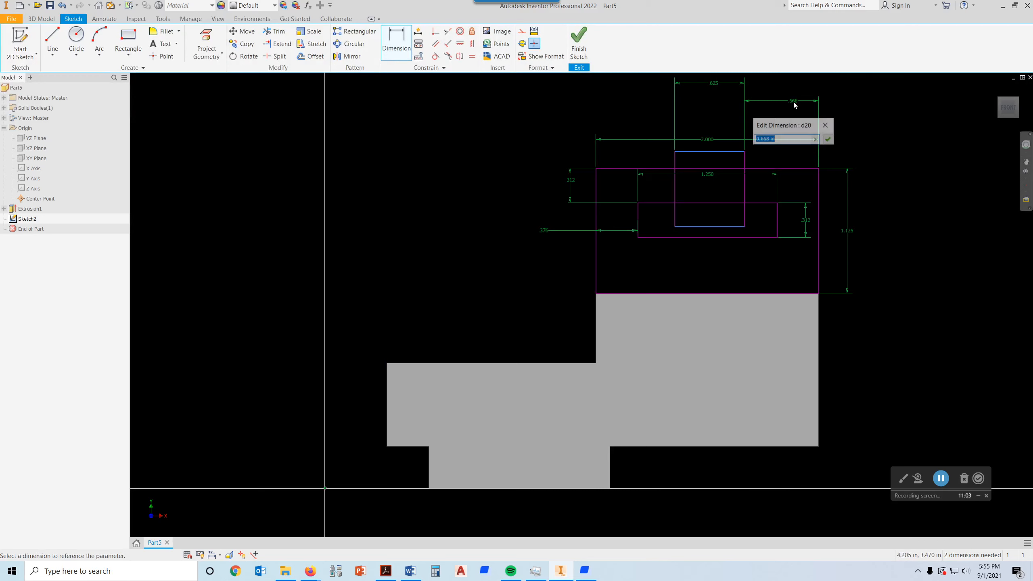
{"action": "left_click", "coordinate": [781, 139]}
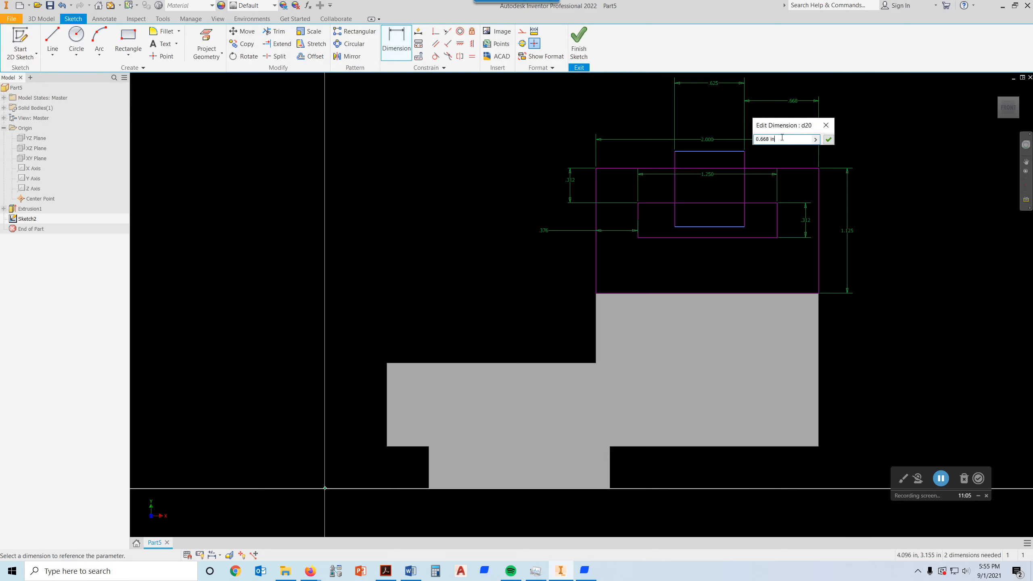
{"action": "left_click_drag", "start_coordinate": [782, 138], "coordinate": [763, 139]}
{"action": "type", "text": "88"}
{"action": "key", "text": "Return"}
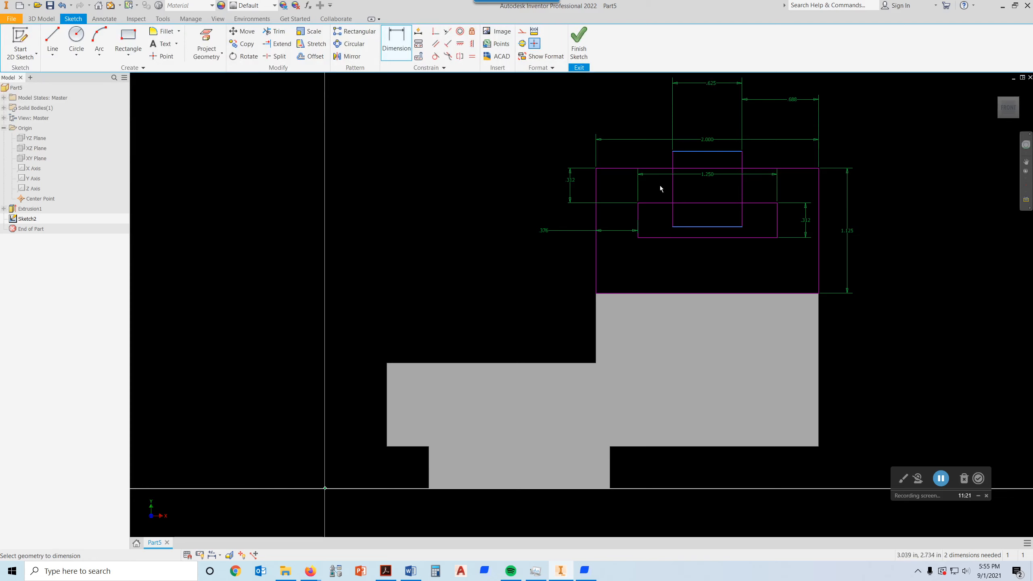
Move the 1.125 in block height and 0.312 in slot height dimensions farther out from the profile's right edge
{"action": "scroll", "coordinate": [710, 243], "scroll_direction": "down", "scroll_amount": 3}
{"action": "scroll", "coordinate": [710, 242], "scroll_direction": "up", "scroll_amount": 5}
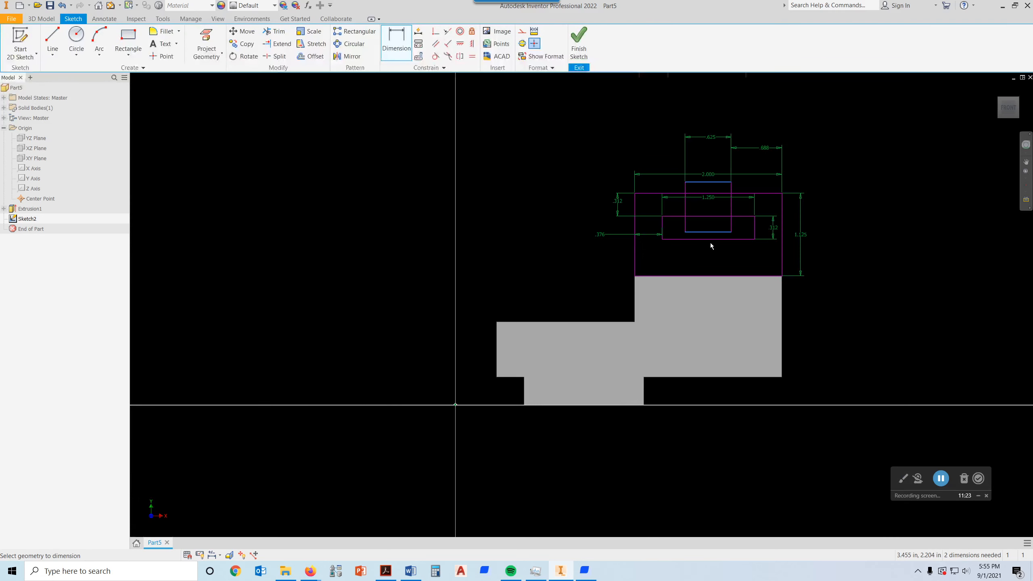
{"action": "left_click", "coordinate": [799, 234]}
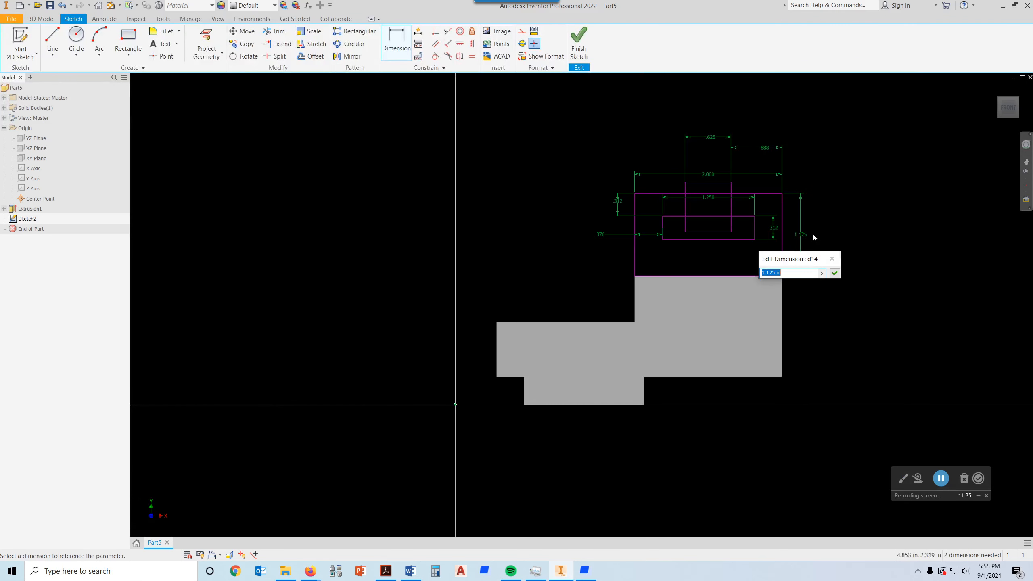
{"action": "key", "text": "Return"}
{"action": "key", "text": "Escape"}
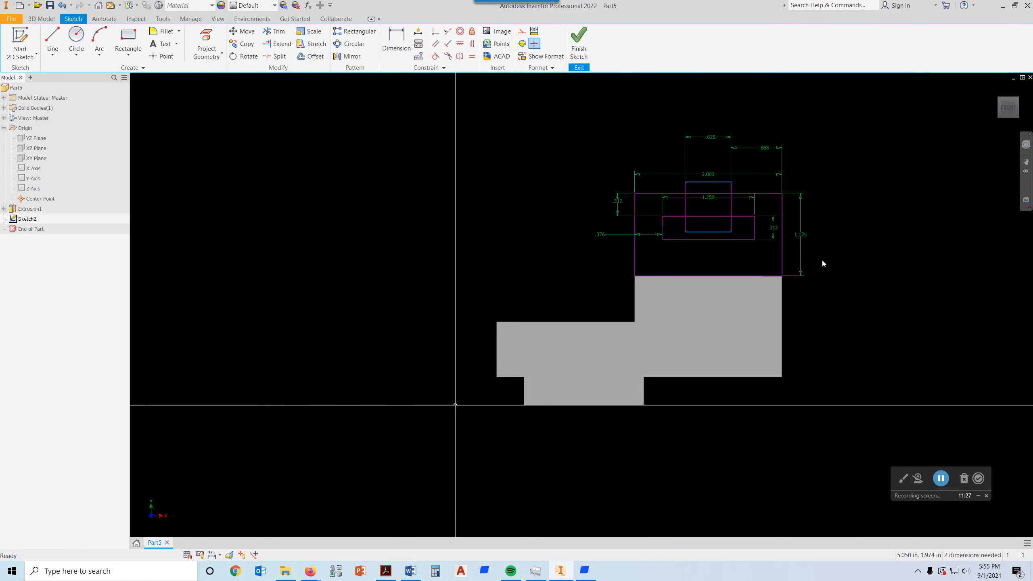
{"action": "left_click_drag", "start_coordinate": [801, 238], "coordinate": [849, 239]}
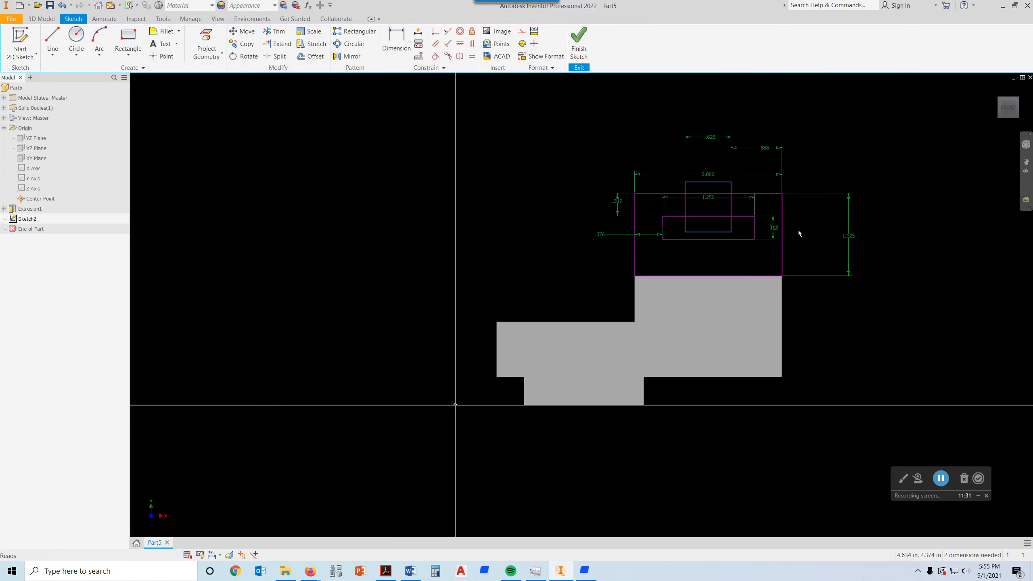
{"action": "left_click_drag", "start_coordinate": [775, 229], "coordinate": [817, 231]}
Stack the 0.688, 2.000 and 1.250 in horizontal dimensions in clear space above the block profile
{"action": "left_click_drag", "start_coordinate": [763, 149], "coordinate": [761, 134]}
{"action": "left_click_drag", "start_coordinate": [708, 176], "coordinate": [715, 125]}
{"action": "left_click", "coordinate": [712, 197]}
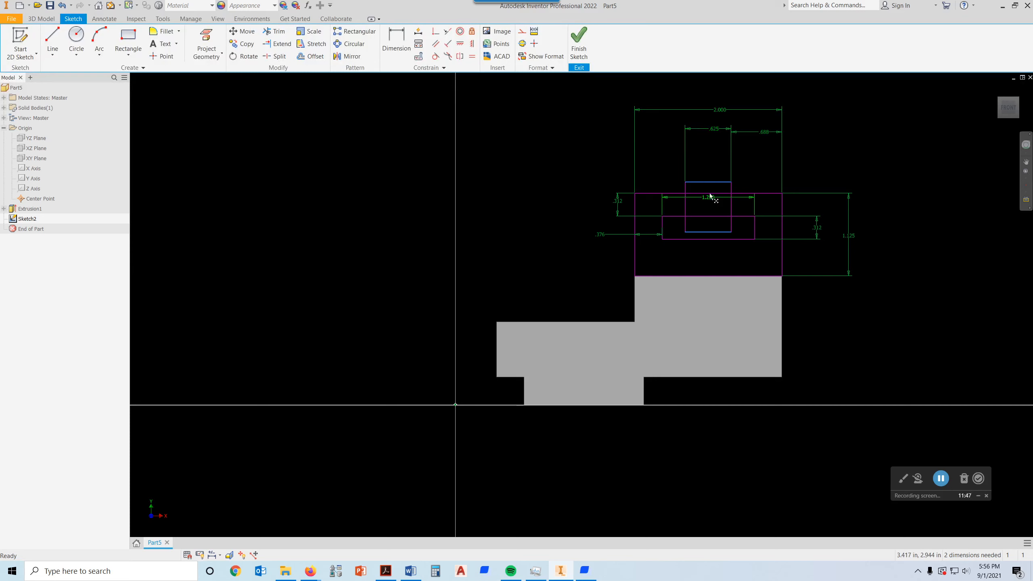
{"action": "left_click_drag", "start_coordinate": [716, 199], "coordinate": [714, 117]}
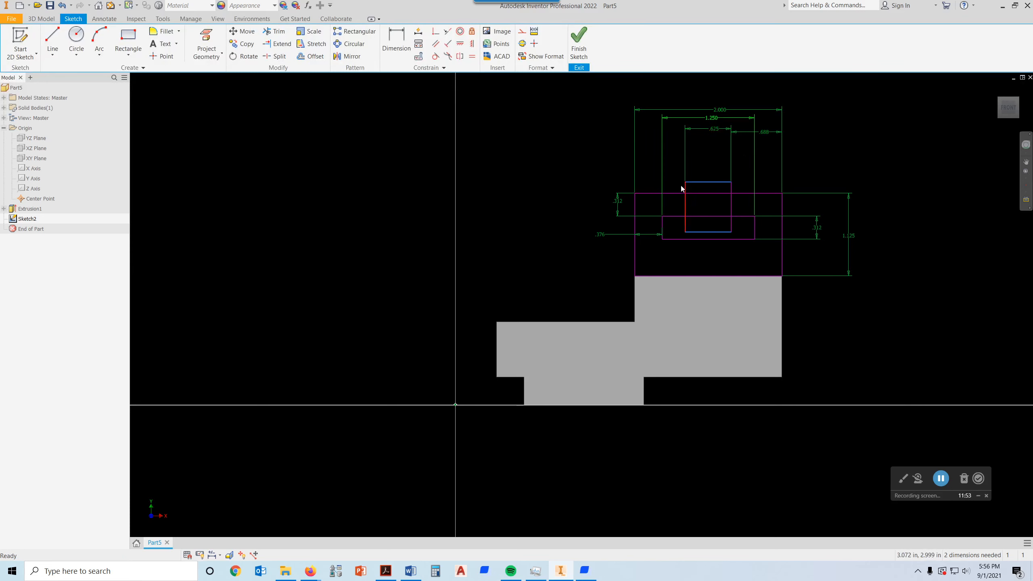
Move the 0.312 in slot depth dimension farther left of the block and the 0.376 in offset dimension above the profile
{"action": "left_click_drag", "start_coordinate": [622, 203], "coordinate": [607, 204]}
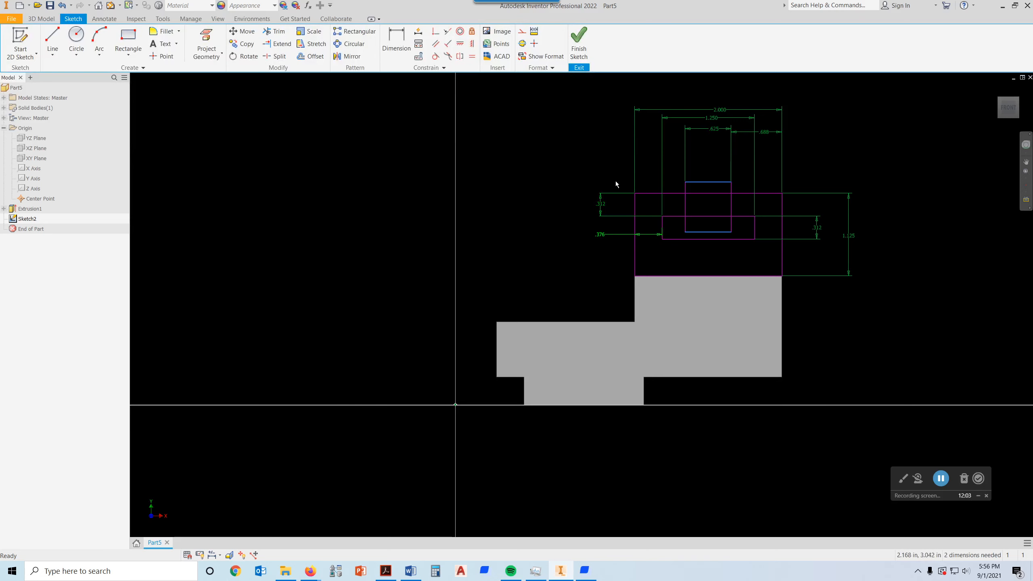
{"action": "mouse_move", "coordinate": [604, 234]}
{"action": "left_mouse_down"}
{"action": "mouse_move", "coordinate": [654, 237]}
{"action": "mouse_move", "coordinate": [650, 201]}
{"action": "left_mouse_up"}
{"action": "left_click_drag", "start_coordinate": [650, 162], "coordinate": [650, 162]}
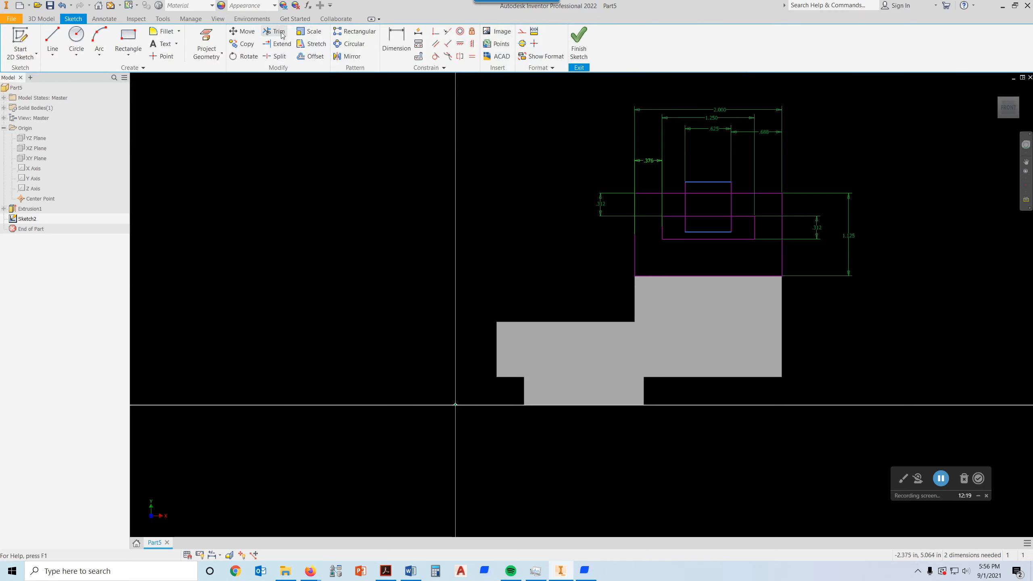
Trim the outer rectangle's top edge between the narrow rectangle's sides, along with the side segments extending above that edge
{"action": "key", "text": "x"}
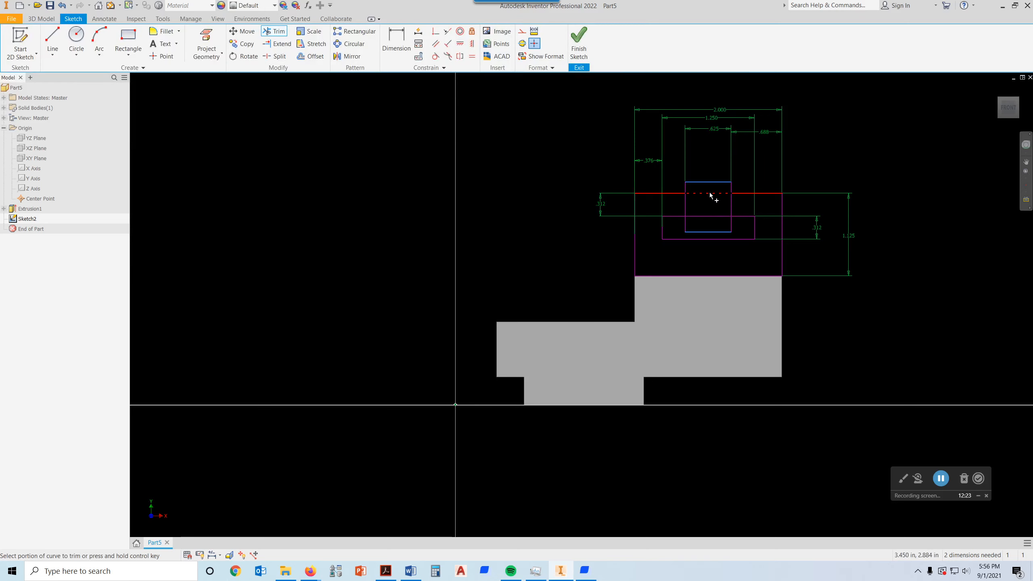
{"action": "left_click", "coordinate": [711, 194]}
{"action": "left_click", "coordinate": [687, 188]}
{"action": "left_click", "coordinate": [718, 182]}
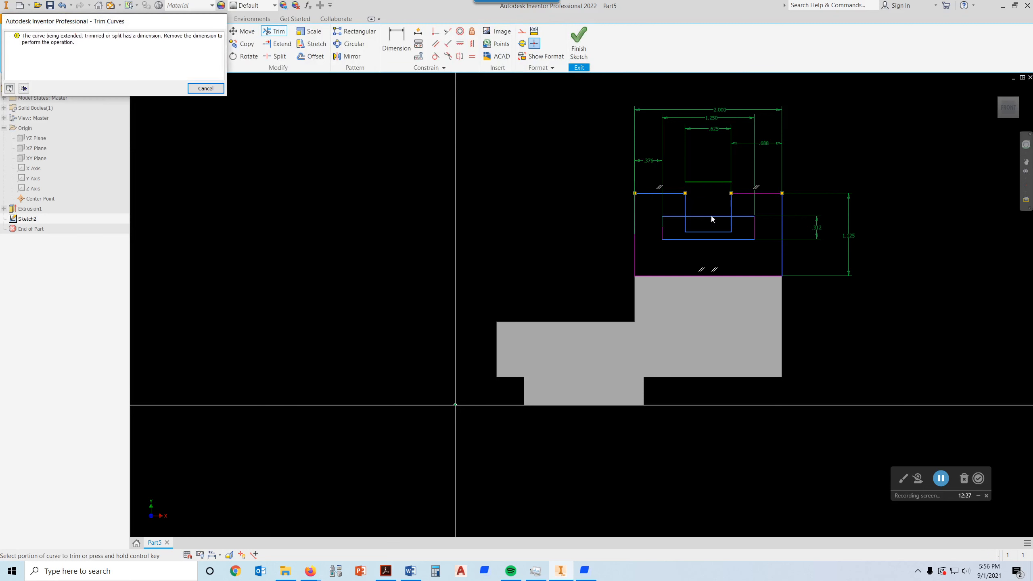
{"action": "left_click", "coordinate": [206, 88]}
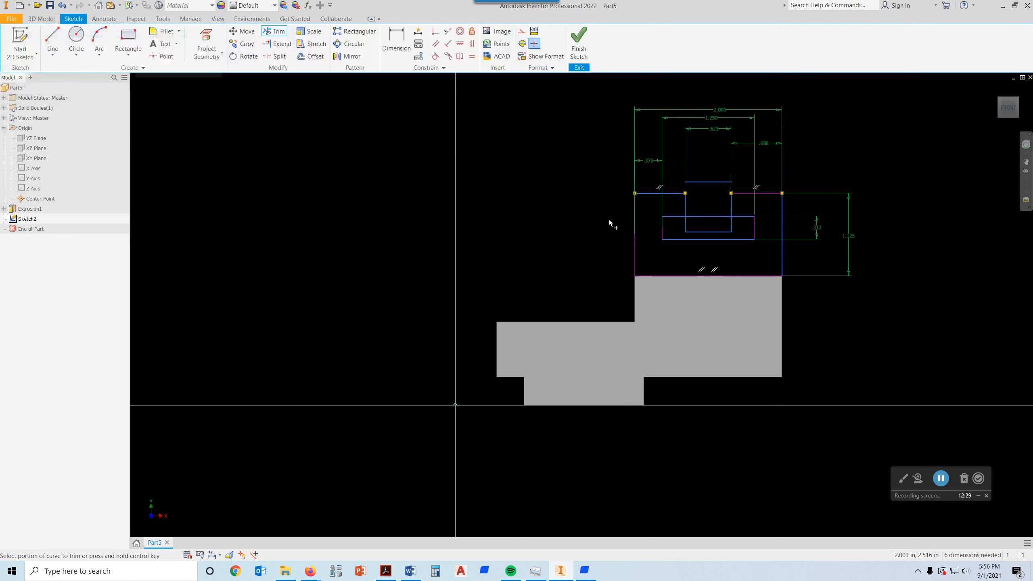
Trim the lines where the narrow rectangle overlaps the slot rectangle, and delete the leftover line above the block
{"action": "left_click", "coordinate": [703, 216]}
{"action": "left_click", "coordinate": [697, 233]}
{"action": "key", "text": "Escape"}
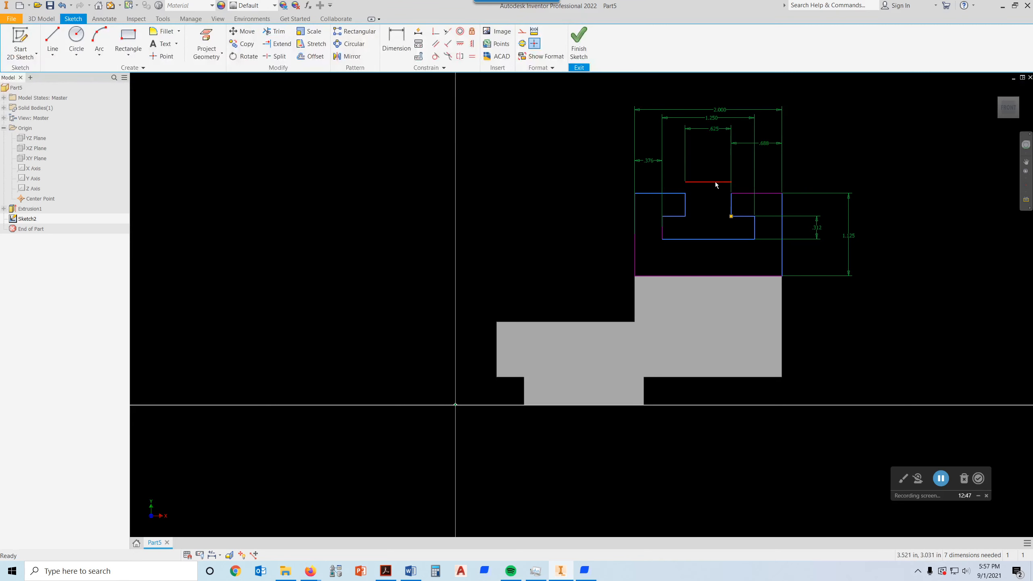
{"action": "key", "text": "Delete"}
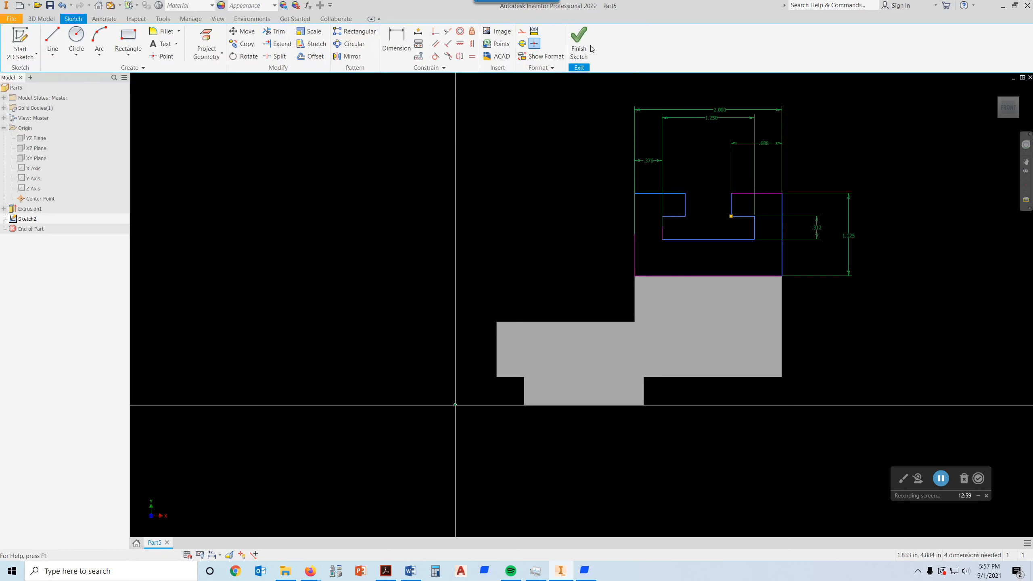
Start an asymmetric joined extrusion of the T-slotted profile with Distance B set to 3.875 in
{"action": "key", "text": "e"}
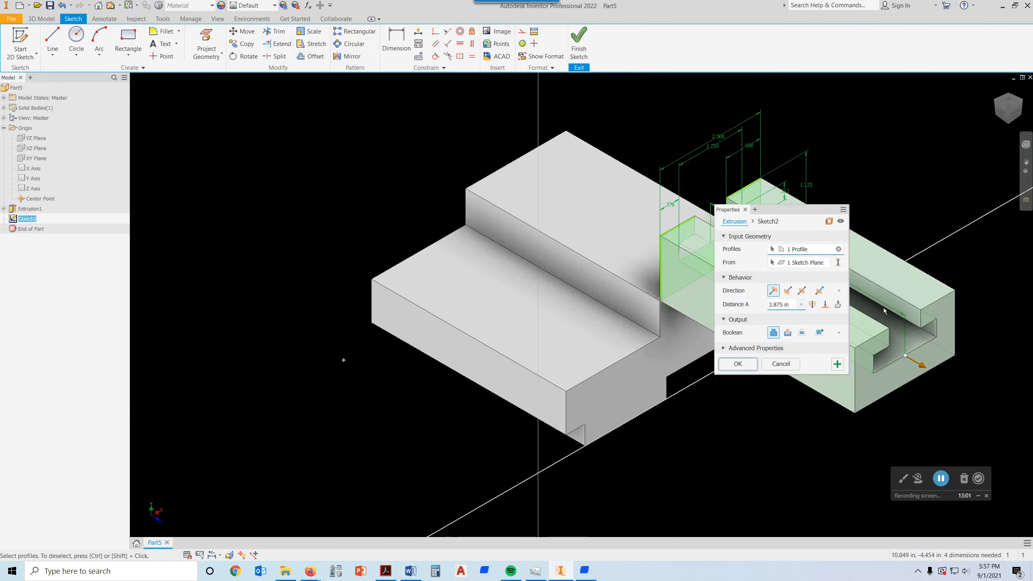
{"action": "left_click", "coordinate": [820, 292]}
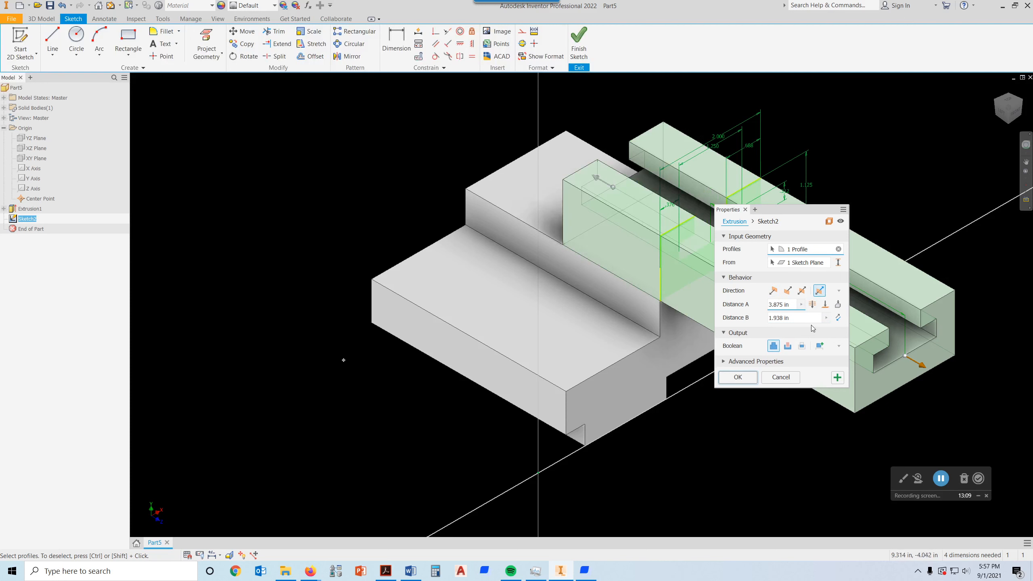
{"action": "left_click_drag", "start_coordinate": [800, 214], "coordinate": [410, 218]}
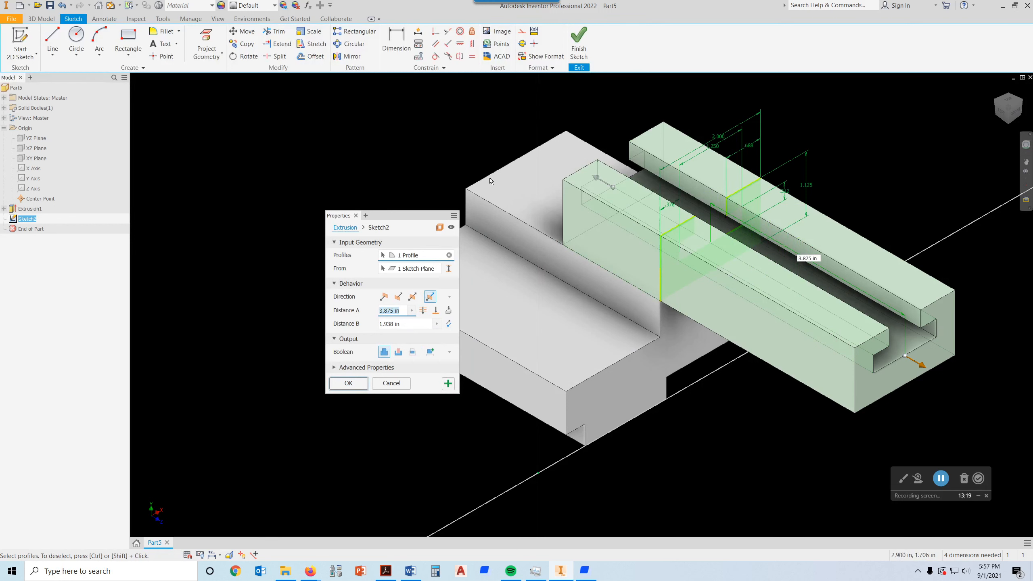
{"action": "left_click", "coordinate": [407, 323]}
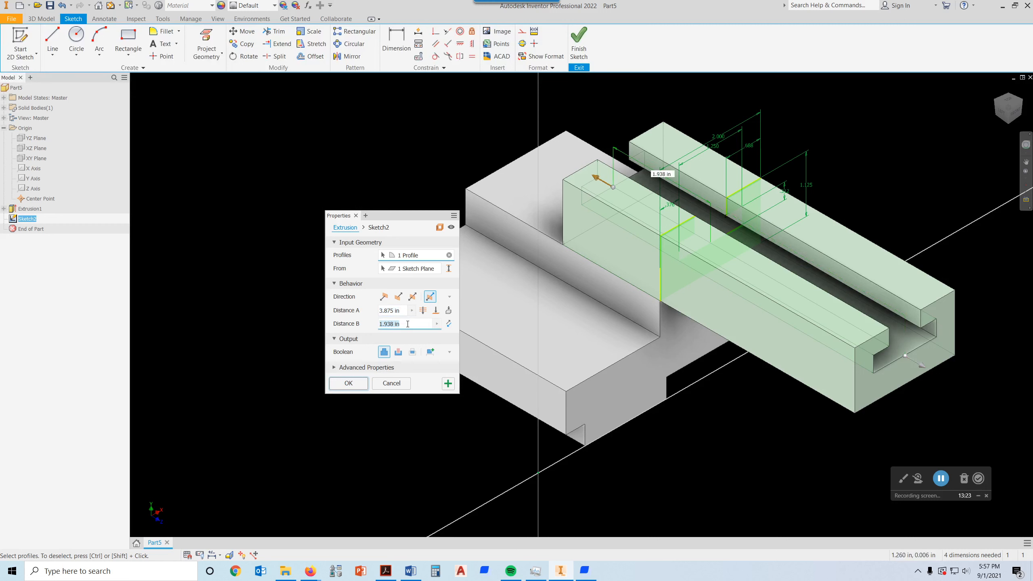
{"action": "type", "text": "3.875"}
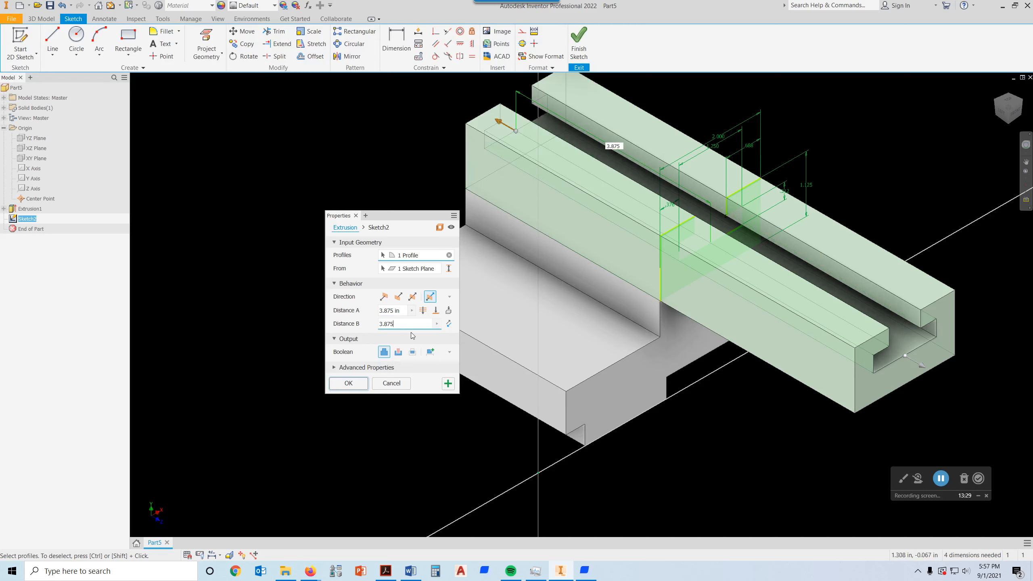
Set Distance A to 4.875-3.875 in and complete the extrusion of the T-slotted block
{"action": "left_click", "coordinate": [400, 309]}
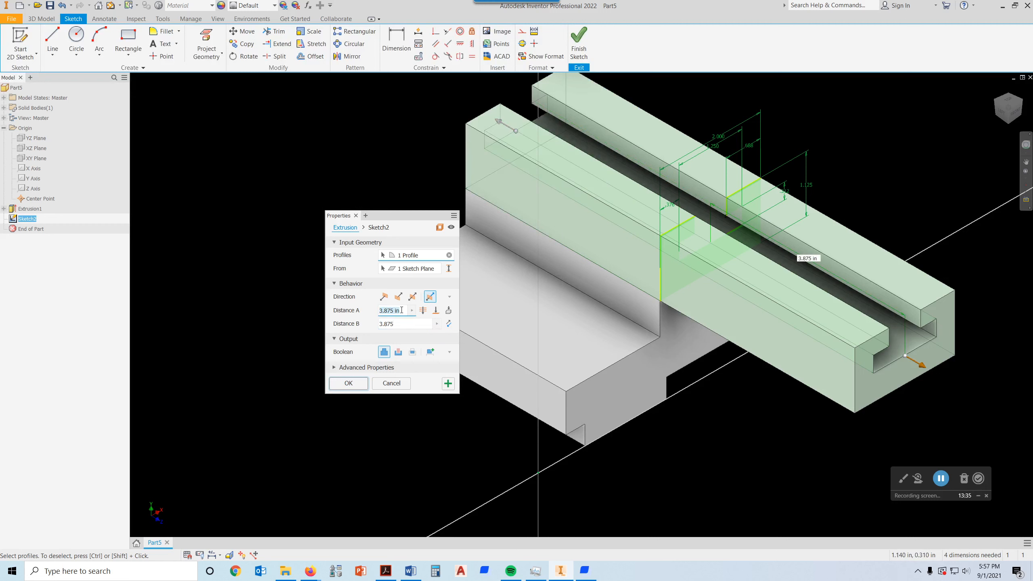
{"action": "type", "text": "4.875"}
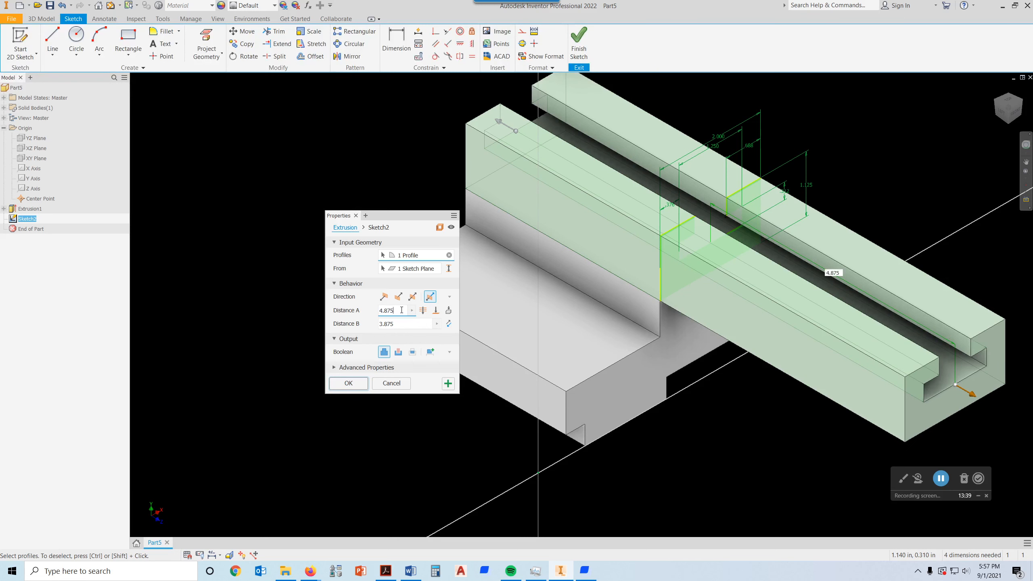
{"action": "type", "text": "-"}
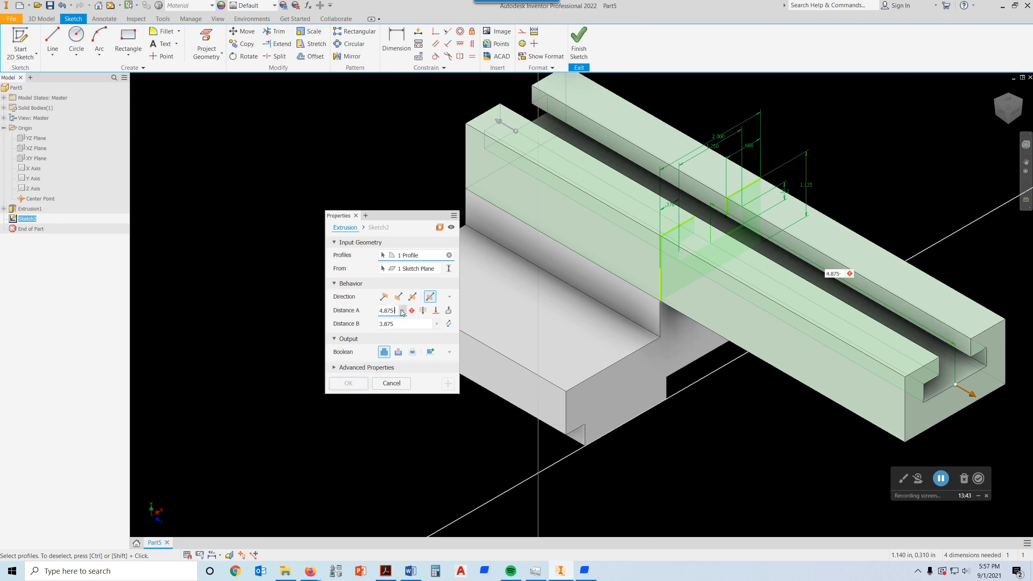
{"action": "type", "text": "3.875"}
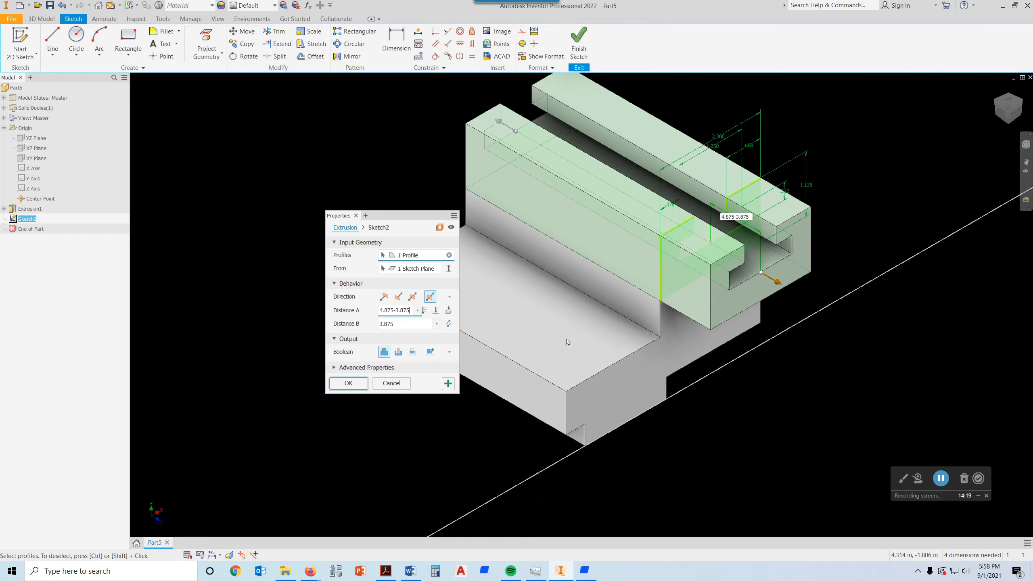
{"action": "left_click", "coordinate": [349, 383]}
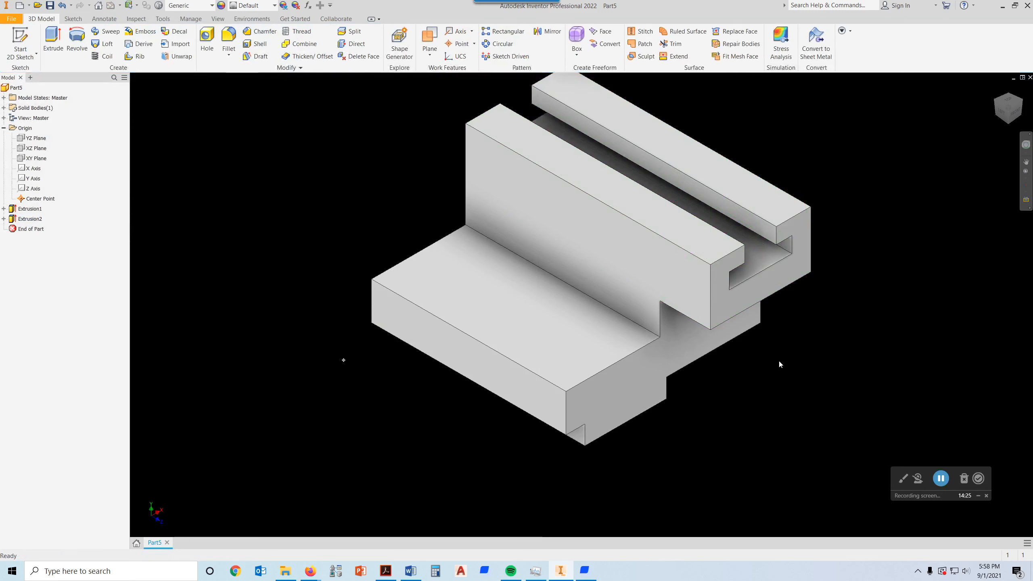
Start a new sketch on the front end face of the stepped base
{"action": "left_click", "coordinate": [646, 374]}
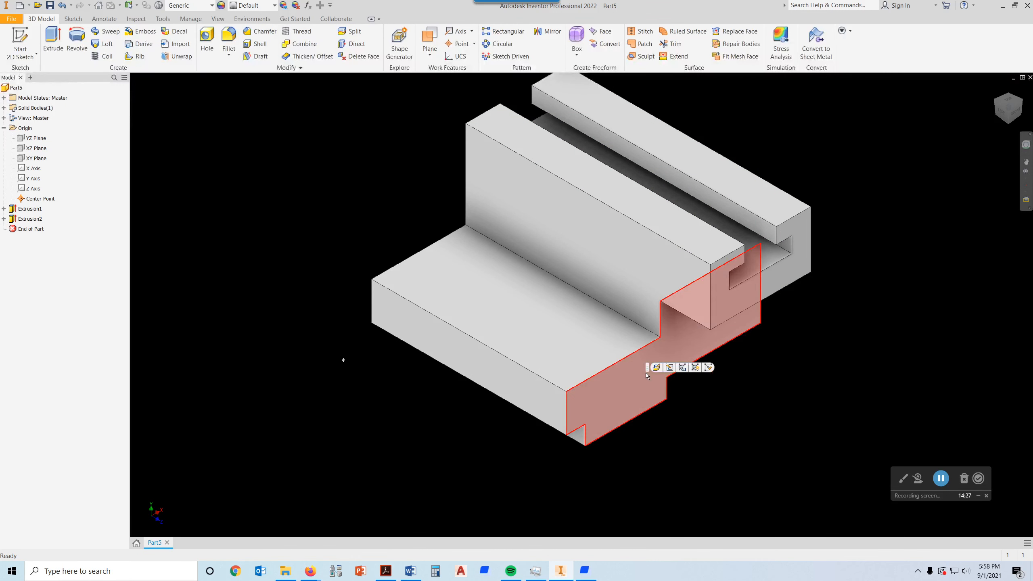
{"action": "left_click", "coordinate": [708, 368]}
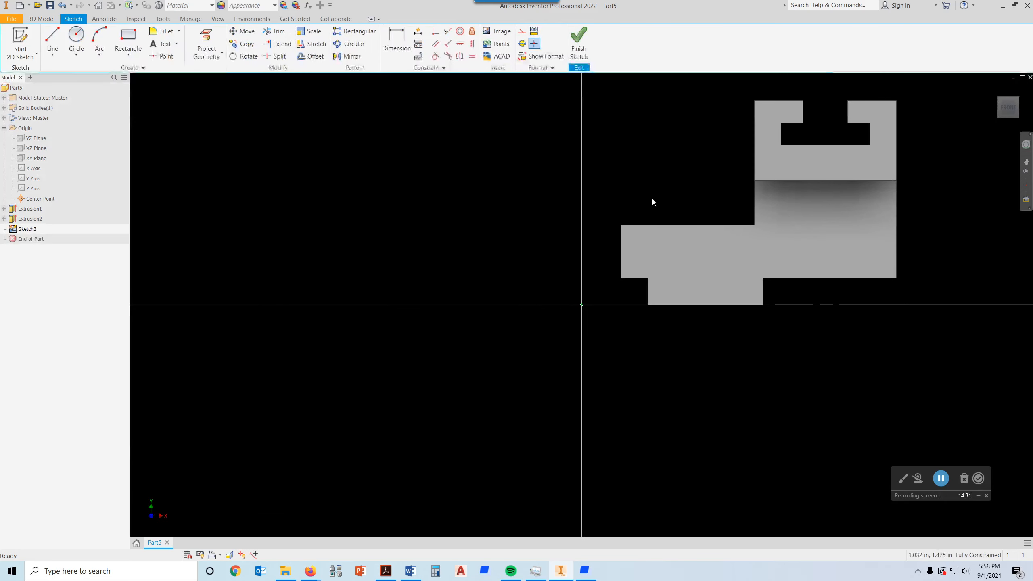
Draw a closed right triangle about 0.58 in wide and 0.80 in tall in the corner between the base ledge and the upright wall
{"action": "left_click", "coordinate": [52, 41]}
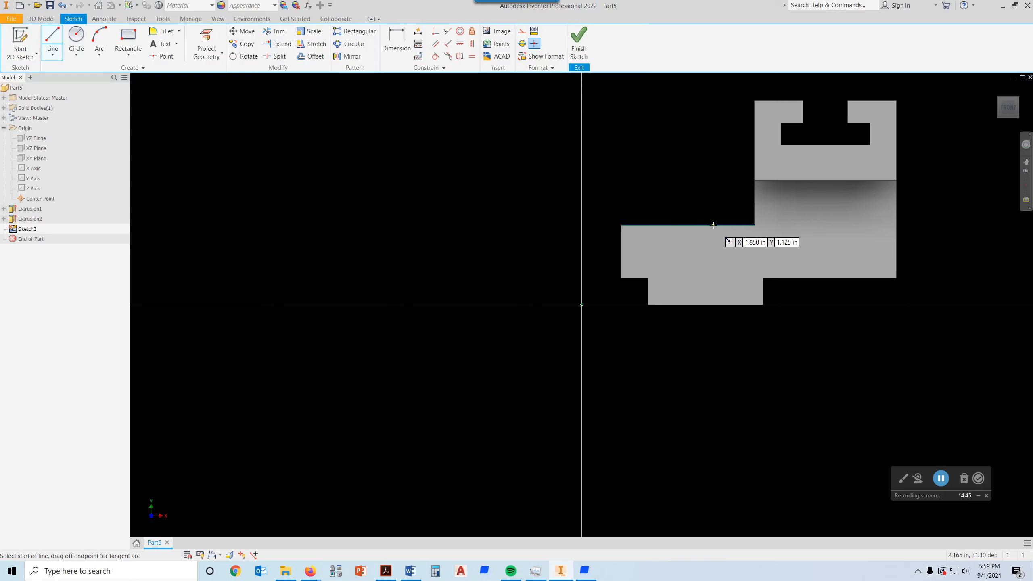
{"action": "left_click", "coordinate": [713, 225]}
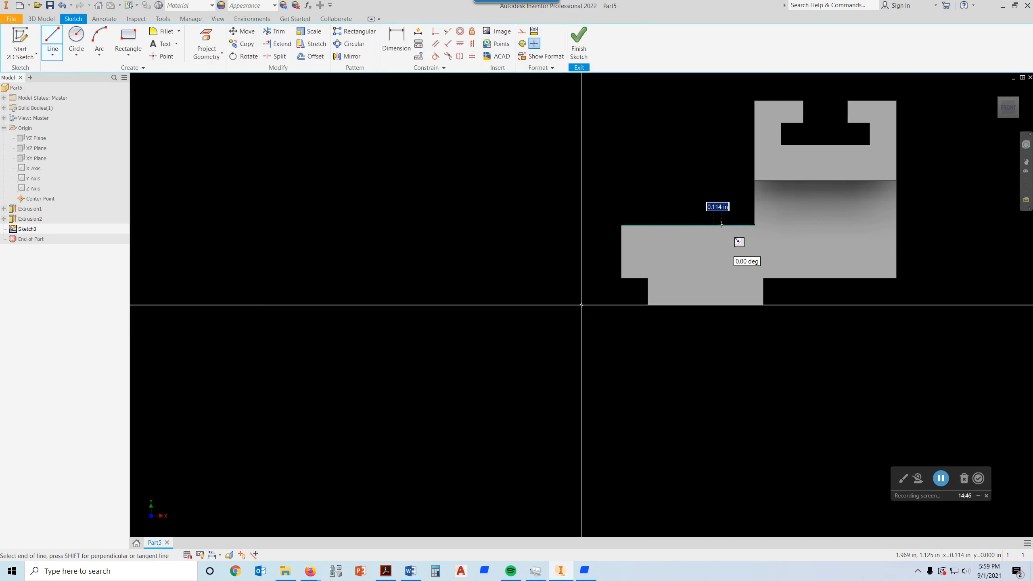
{"action": "left_click", "coordinate": [754, 225]}
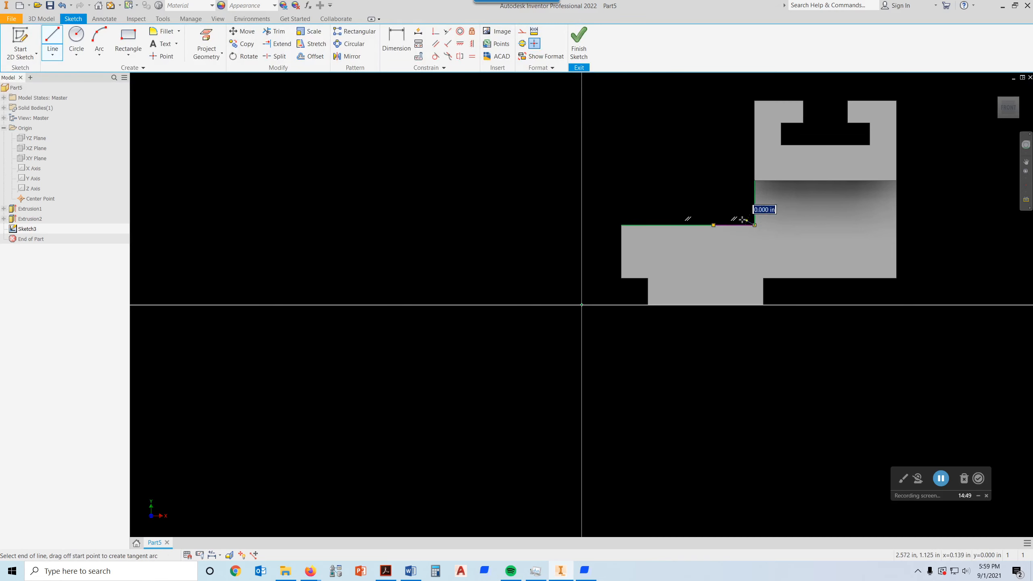
{"action": "left_click", "coordinate": [754, 168]}
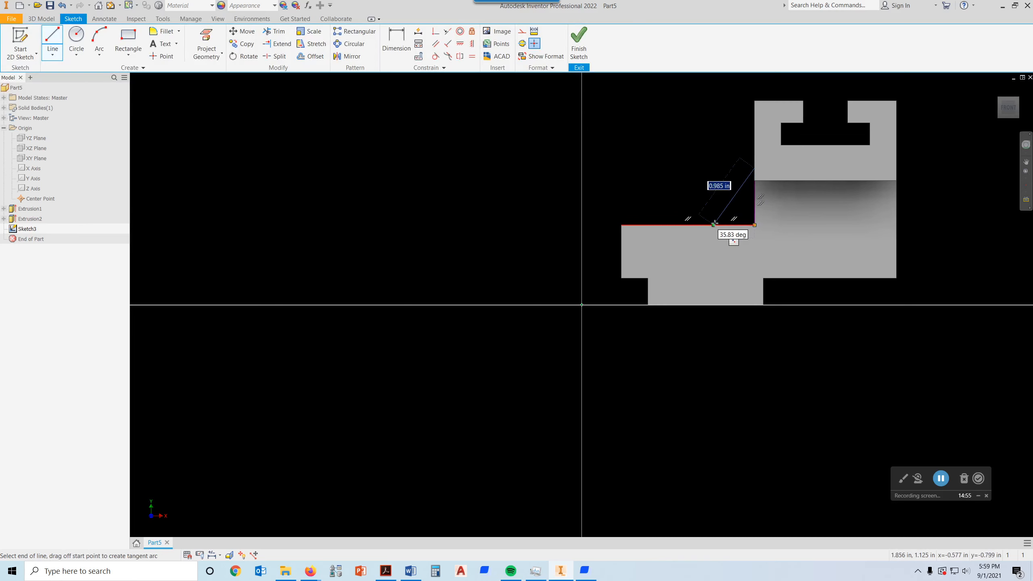
{"action": "left_click", "coordinate": [714, 225]}
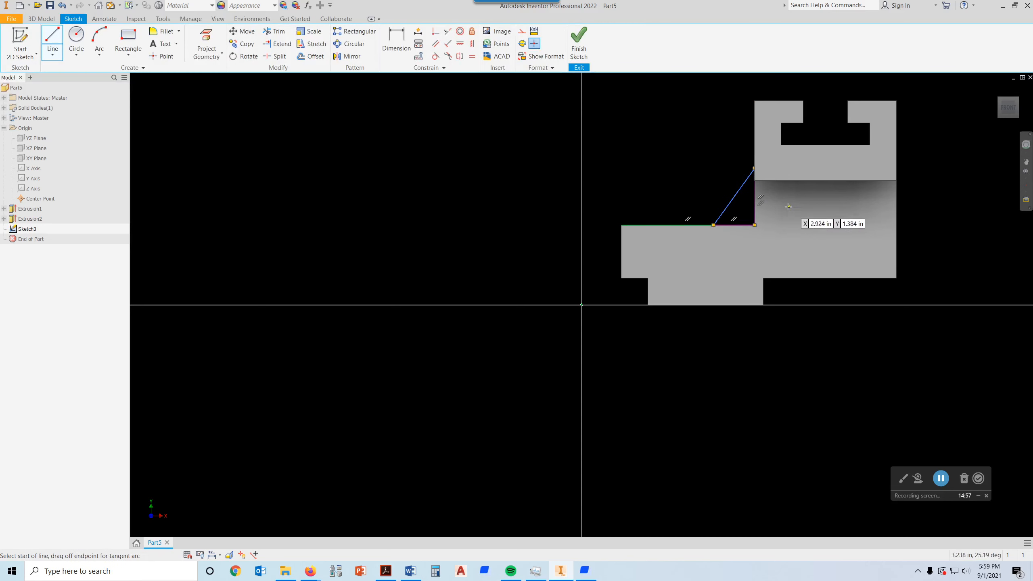
{"action": "key", "text": "Escape"}
Dimension the angle between the triangle's sloped line and the ledge's top edge as 45 degrees
{"action": "scroll", "coordinate": [763, 202], "scroll_direction": "up", "scroll_amount": 3}
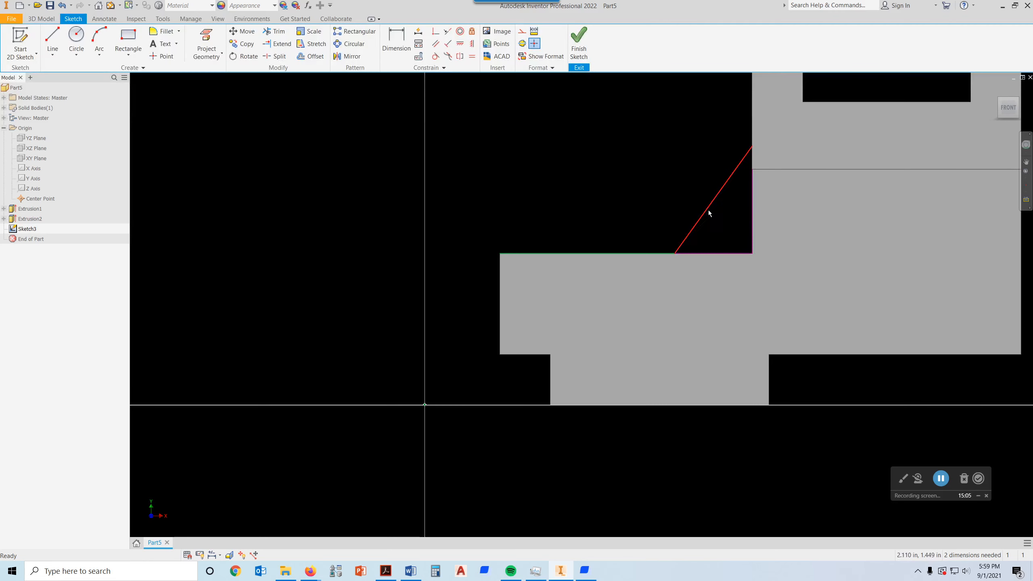
{"action": "left_click", "coordinate": [399, 41]}
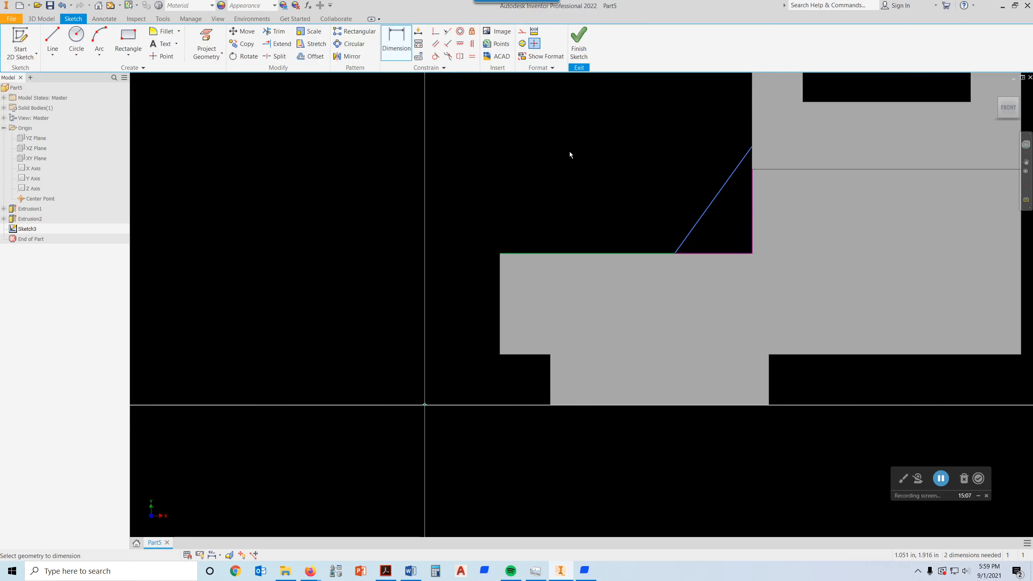
{"action": "left_click", "coordinate": [700, 219]}
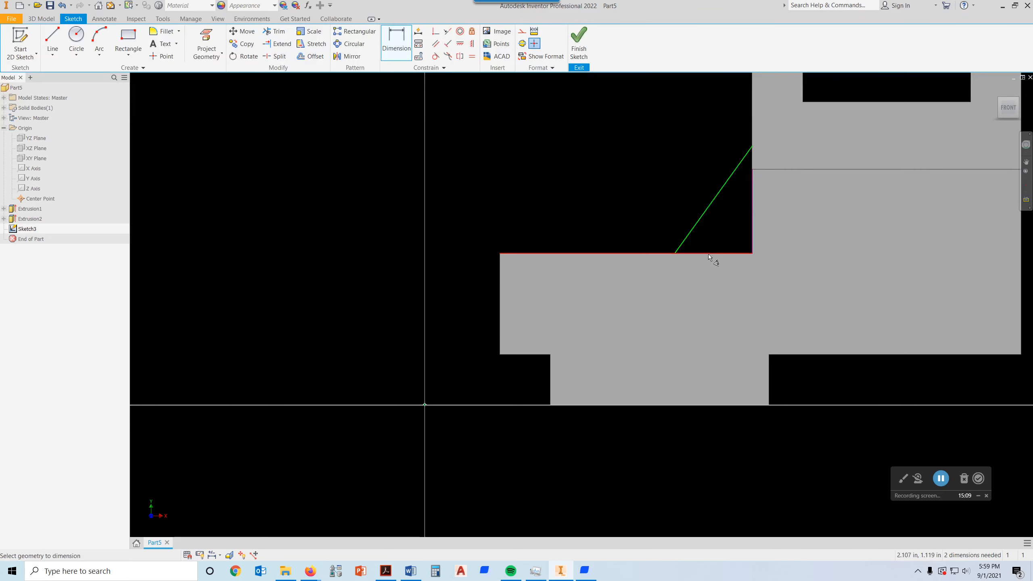
{"action": "left_click", "coordinate": [721, 254]}
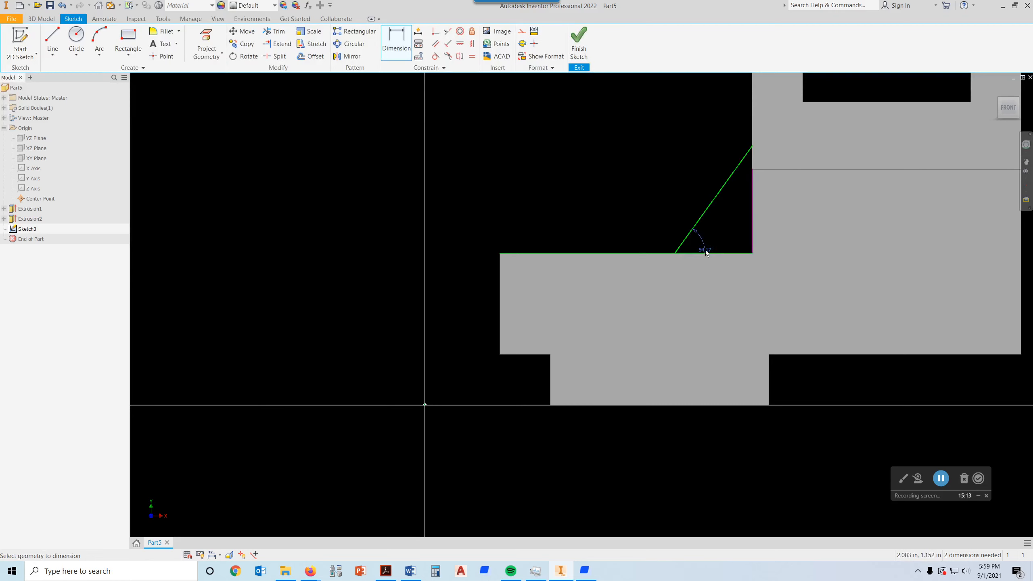
{"action": "left_click", "coordinate": [724, 228]}
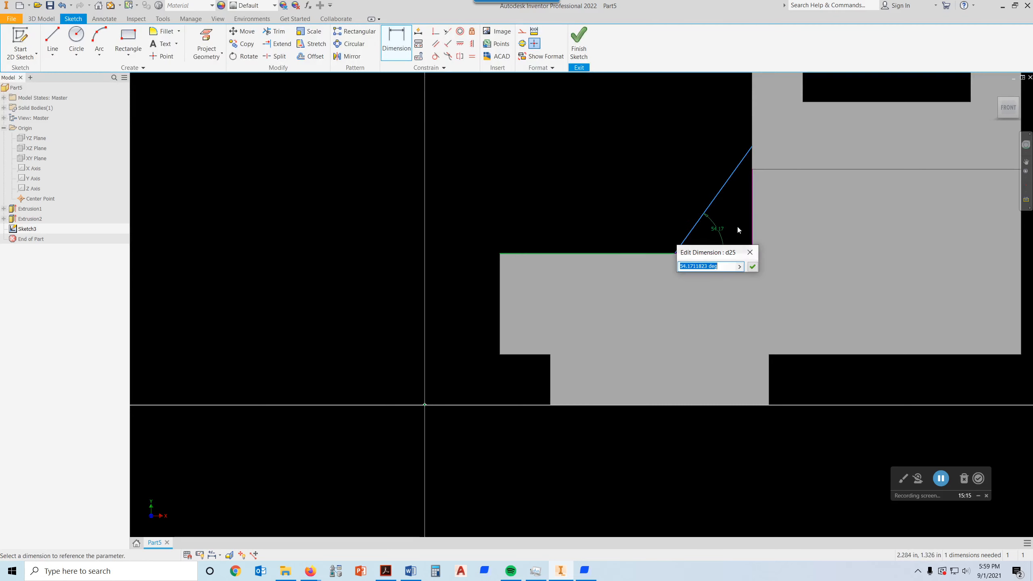
{"action": "type", "text": "45"}
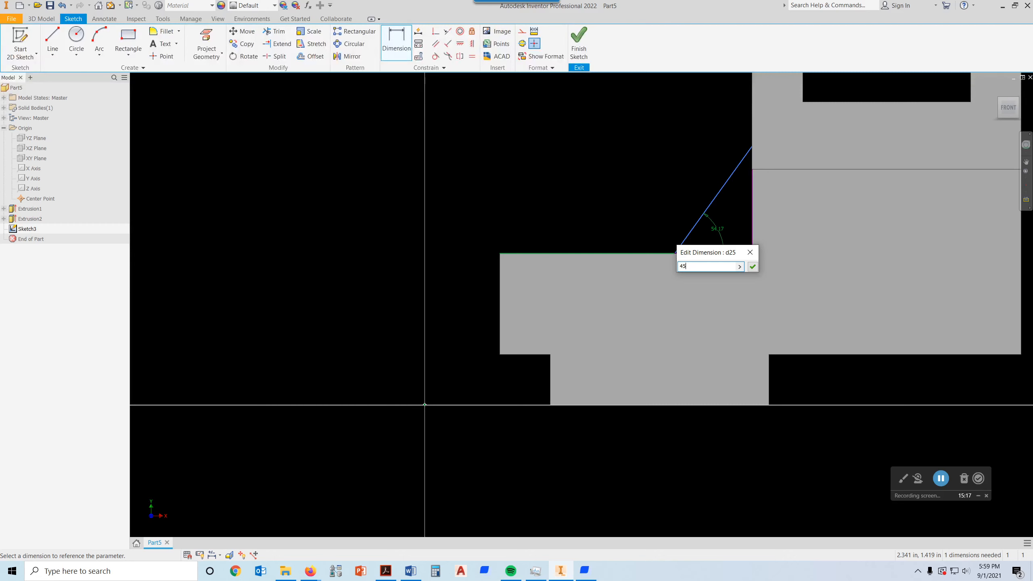
{"action": "key", "text": "Return"}
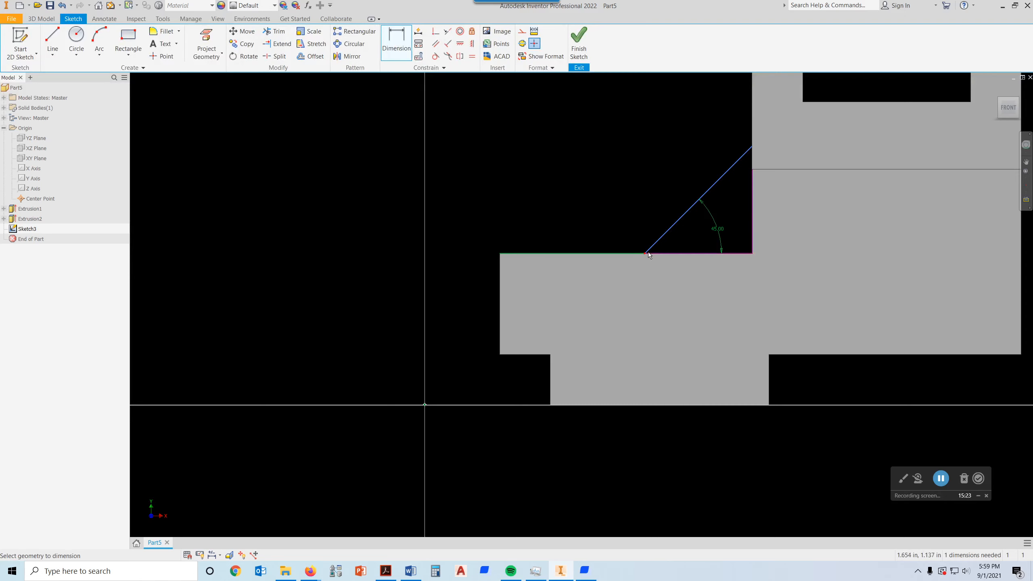
Dimension the triangle's horizontal width as 1 in and finish the sketch
{"action": "left_click", "coordinate": [753, 253]}
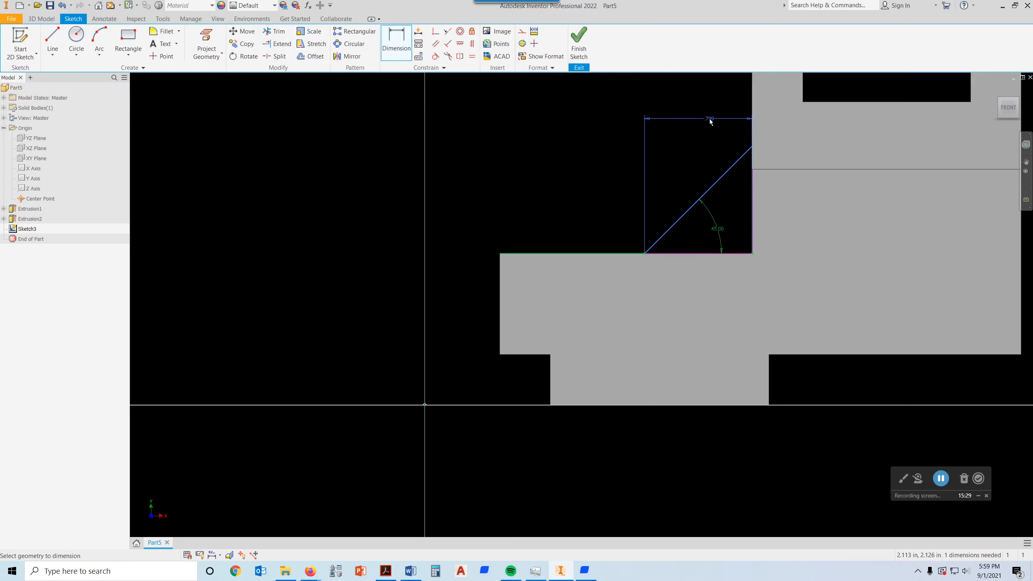
{"action": "left_click", "coordinate": [710, 119]}
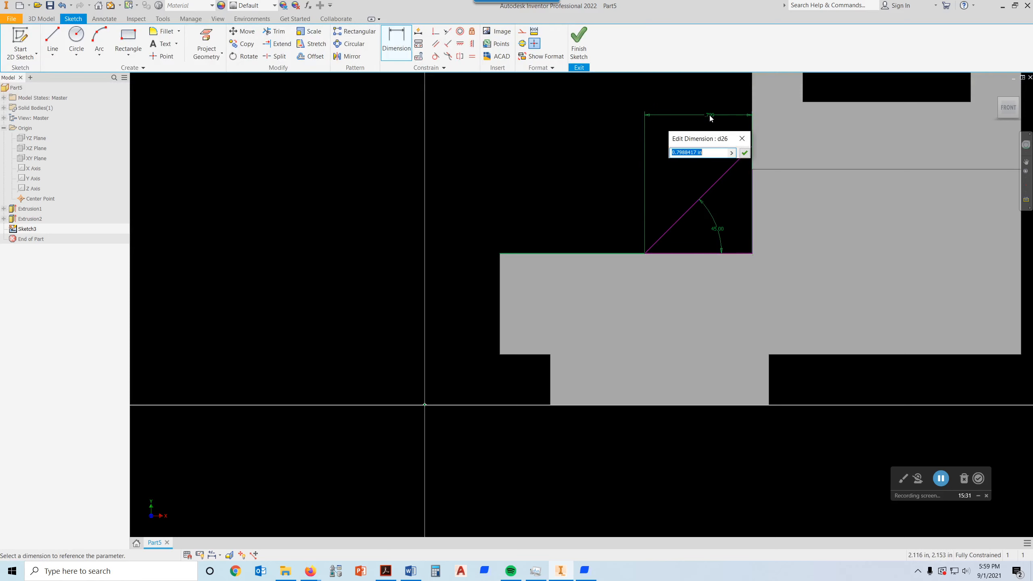
{"action": "type", "text": "1"}
{"action": "left_click", "coordinate": [743, 153]}
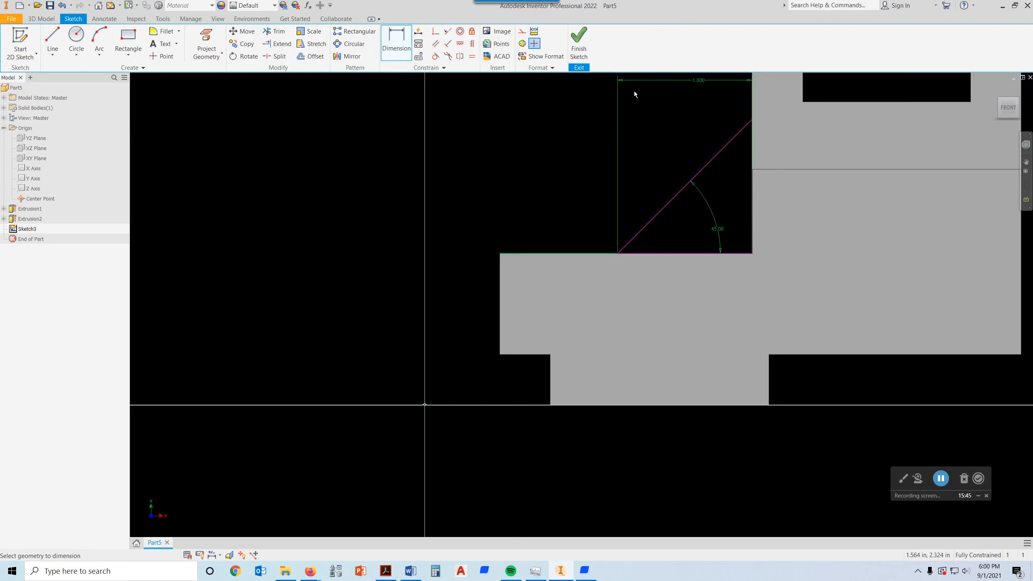
{"action": "left_click", "coordinate": [578, 51]}
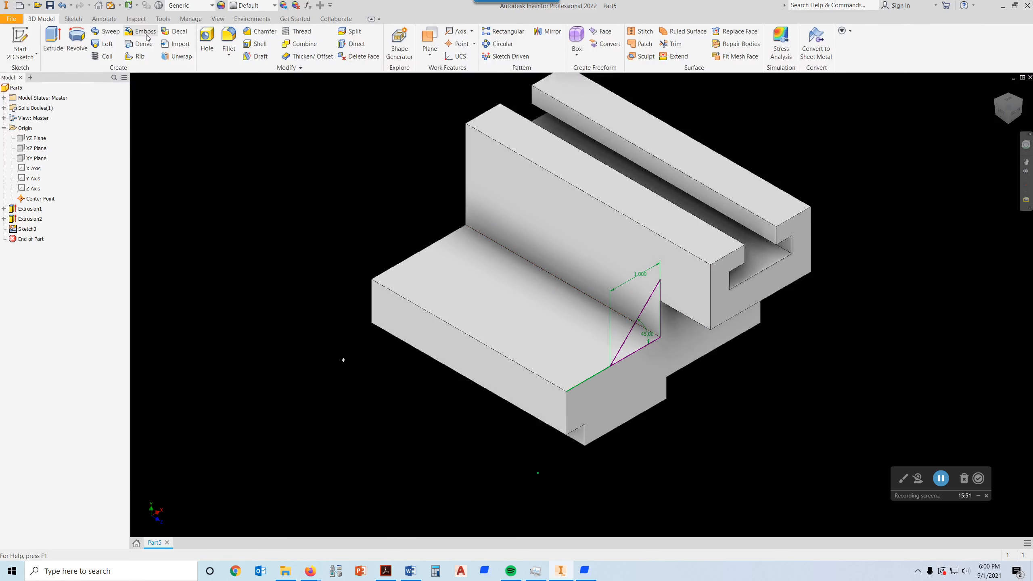
Extrude the triangular profile .375 in with flipped direction, joining it to the block as a rib
{"action": "left_click", "coordinate": [53, 39]}
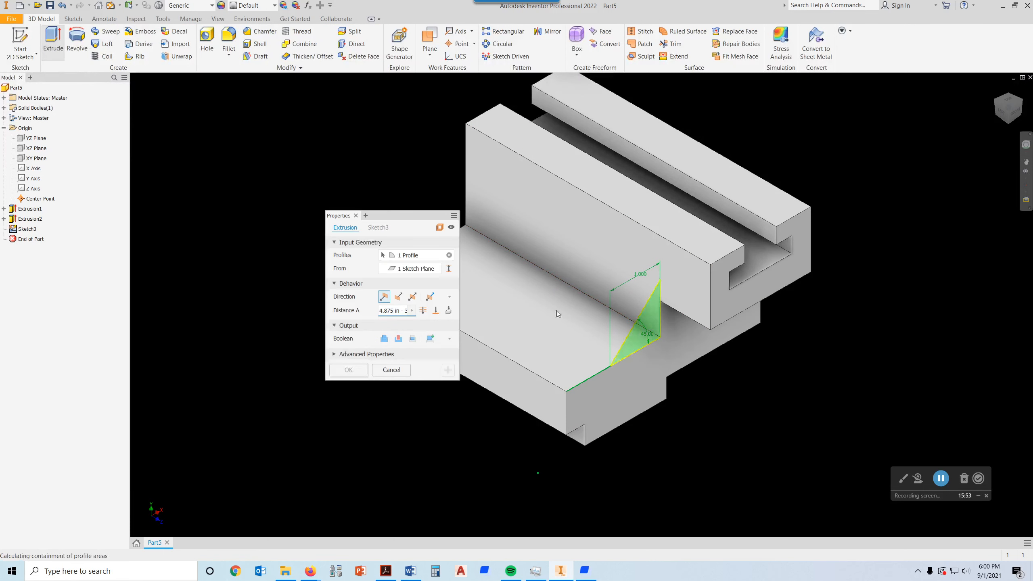
{"action": "left_click", "coordinate": [400, 298]}
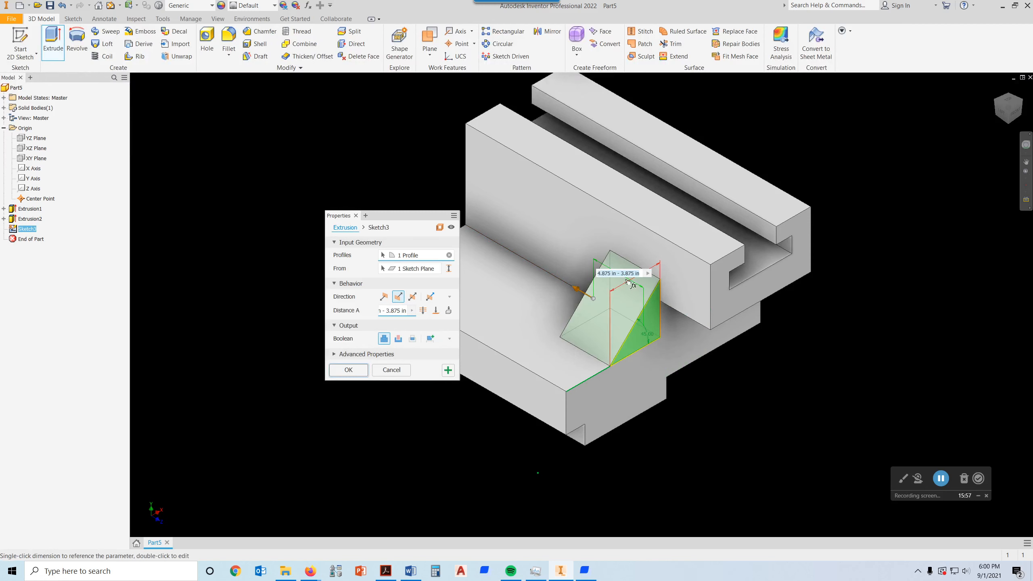
{"action": "type", "text": "."}
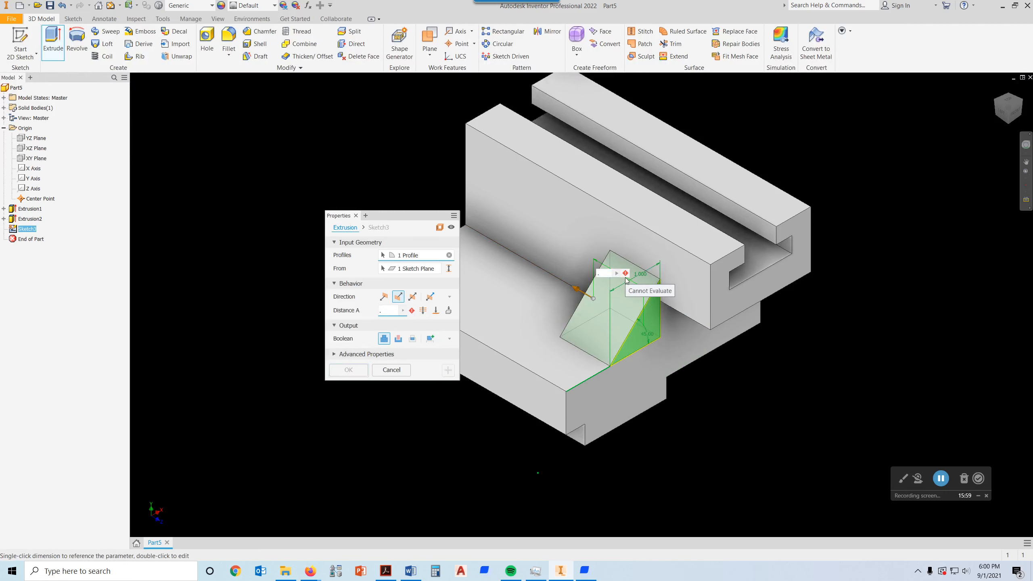
{"action": "type", "text": "375"}
{"action": "key", "text": "Return"}
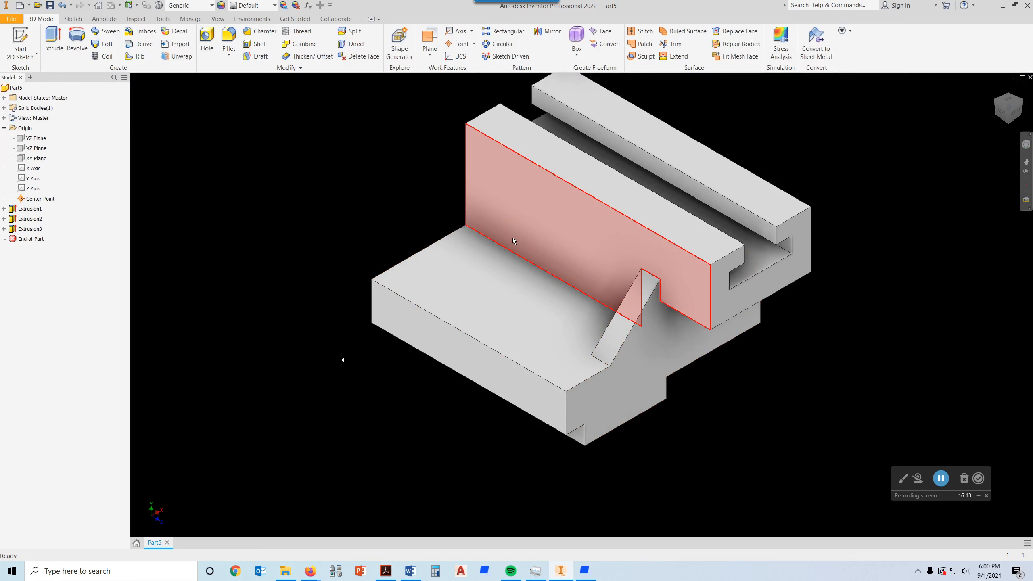
Create a midplane work plane between the two opposite end faces of the stepped base
{"action": "mouse_move", "coordinate": [512, 237]}
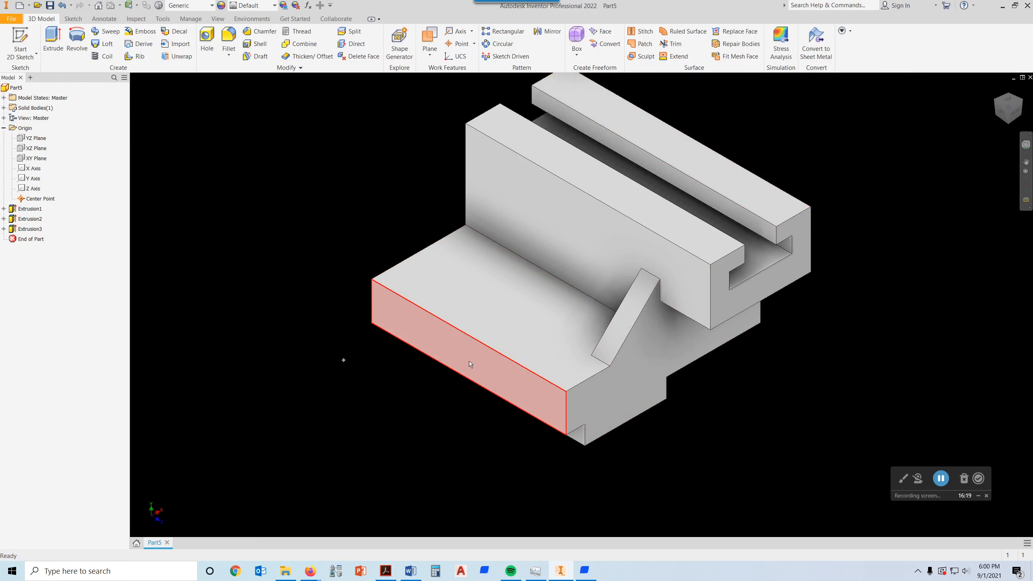
{"action": "mouse_move", "coordinate": [483, 377]}
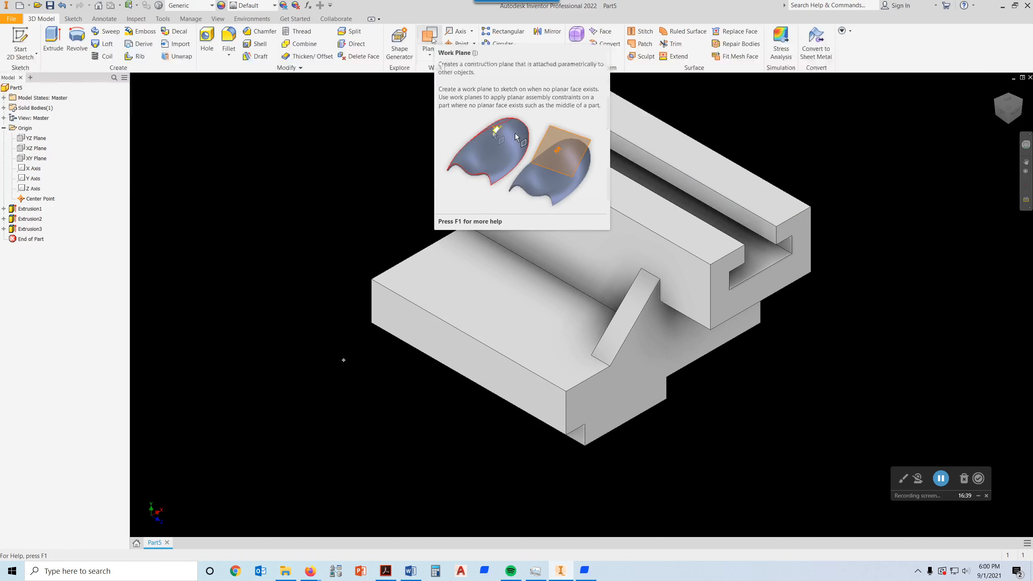
{"action": "left_click", "coordinate": [431, 56]}
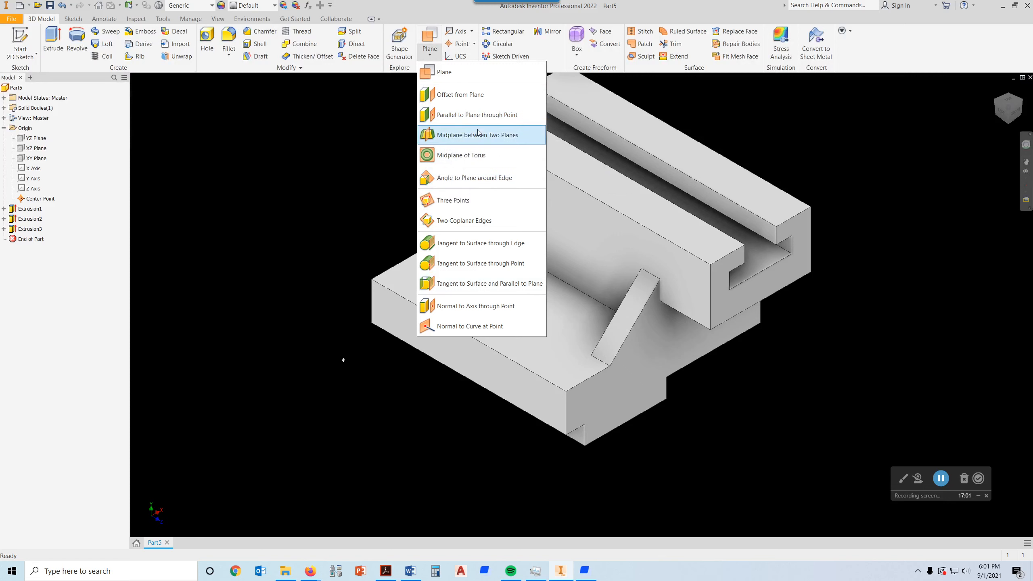
{"action": "left_click", "coordinate": [462, 136]}
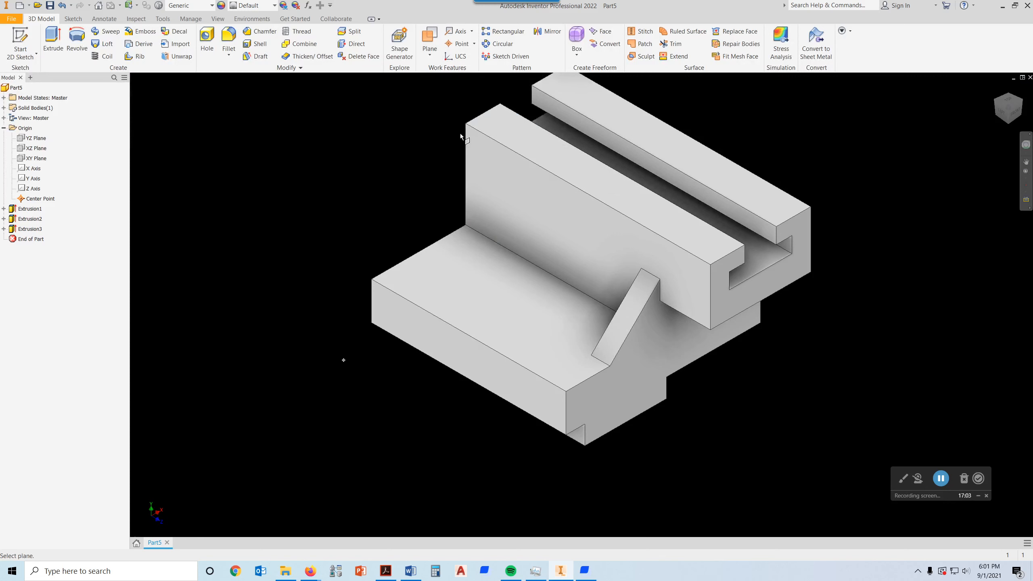
{"action": "left_click", "coordinate": [635, 371]}
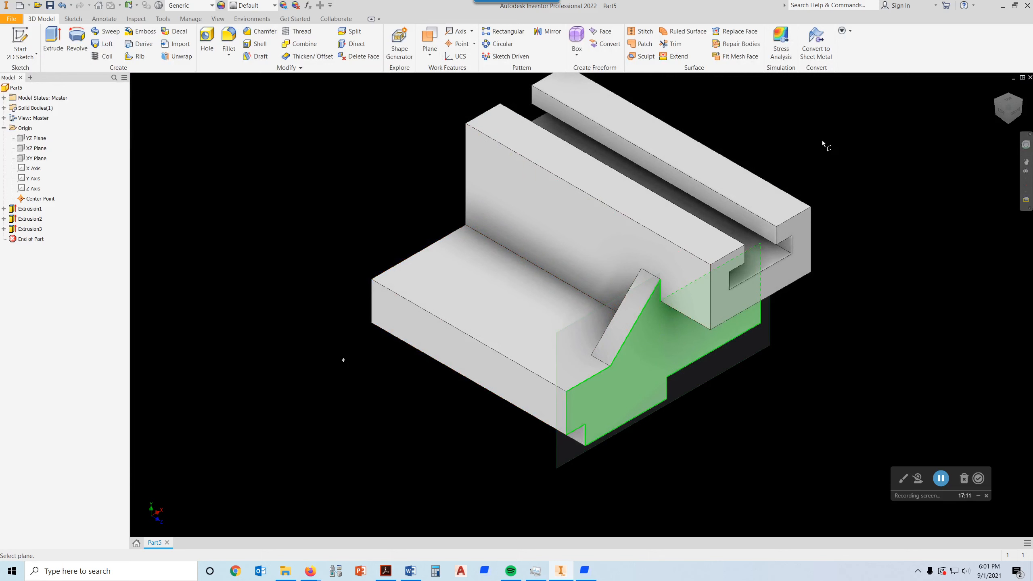
{"action": "left_click", "coordinate": [995, 102]}
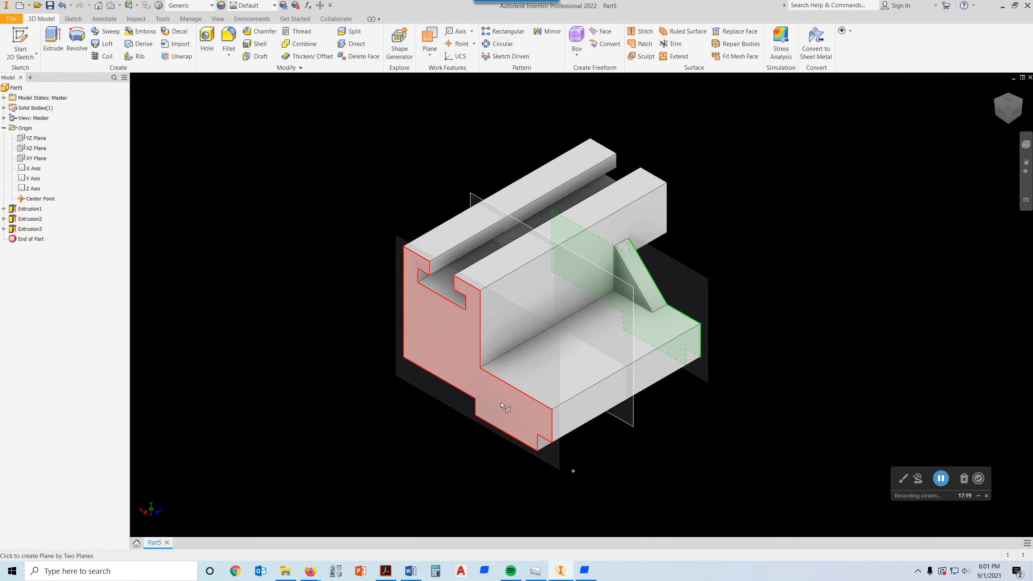
{"action": "left_click", "coordinate": [499, 405]}
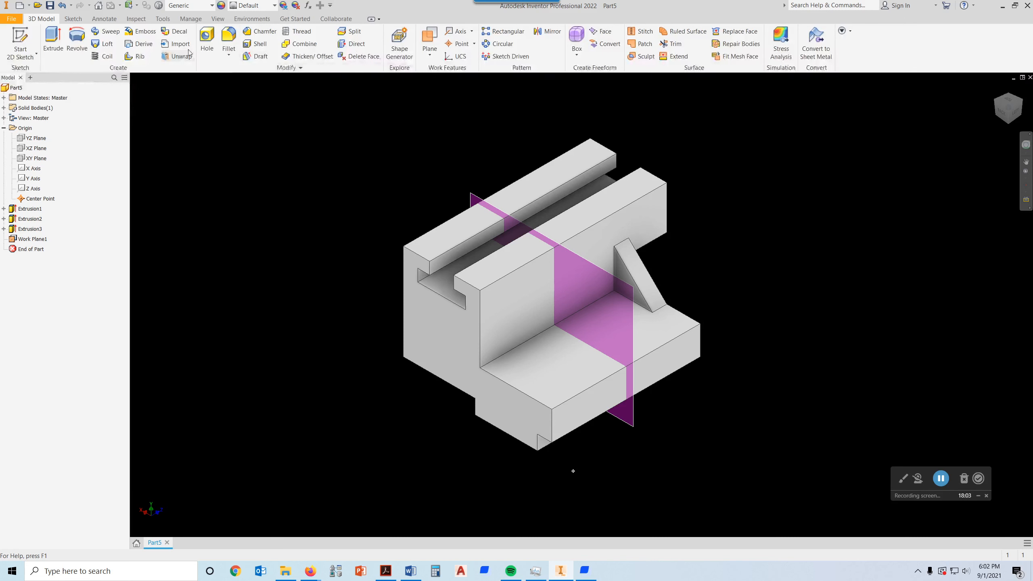
Mirror the triangular rib about the midplane work plane and turn off the plane's visibility
{"action": "left_click", "coordinate": [552, 31]}
{"action": "left_click_drag", "start_coordinate": [203, 84], "coordinate": [802, 156]}
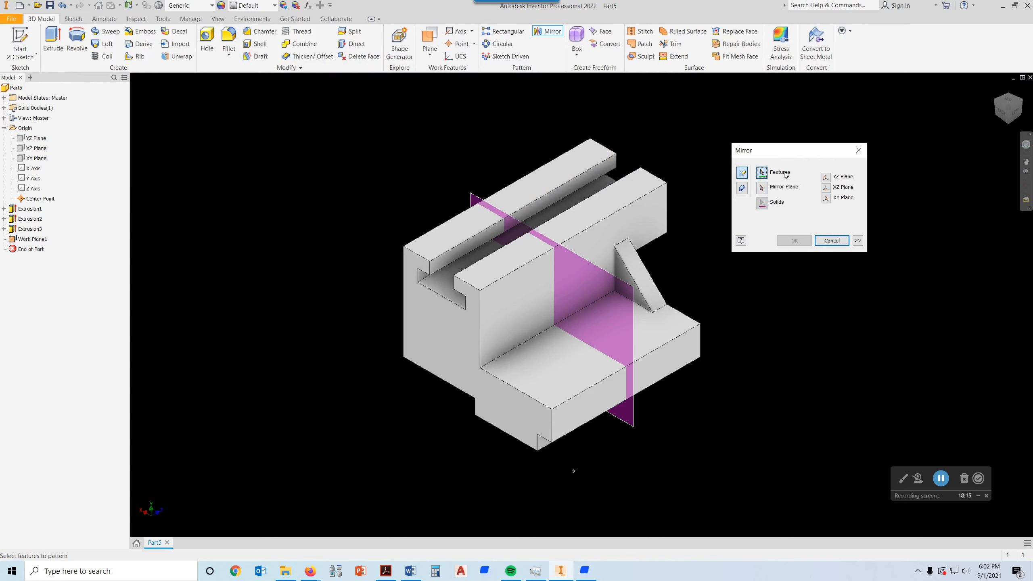
{"action": "left_click", "coordinate": [639, 278]}
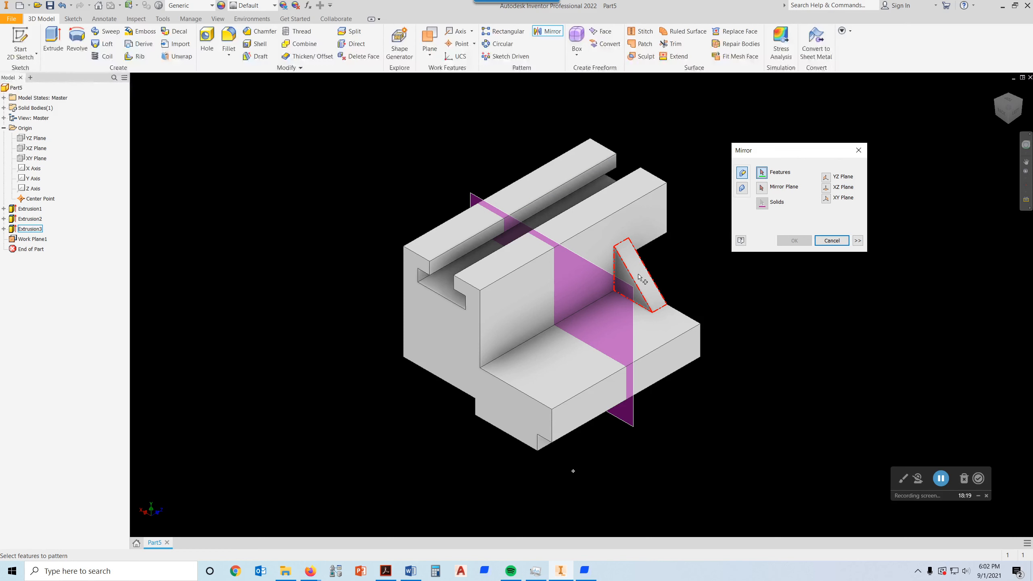
{"action": "left_click", "coordinate": [652, 289]}
{"action": "left_click", "coordinate": [37, 231]}
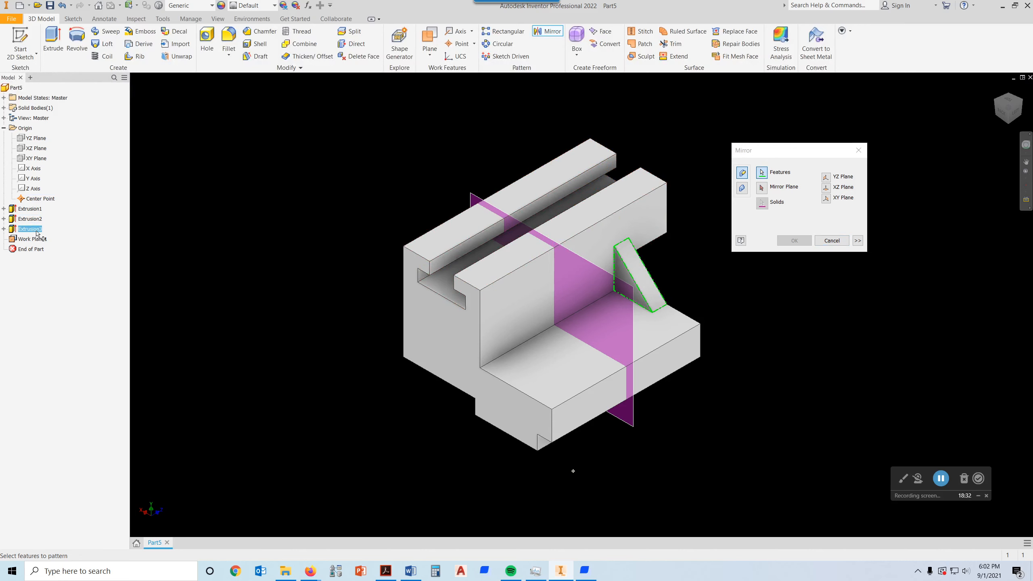
{"action": "left_click", "coordinate": [762, 188]}
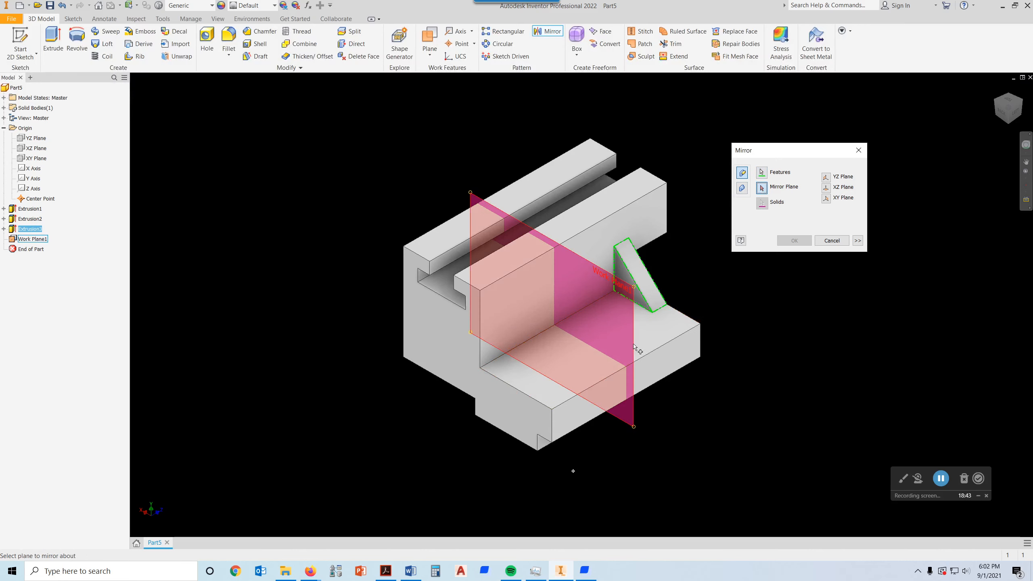
{"action": "left_click", "coordinate": [633, 419]}
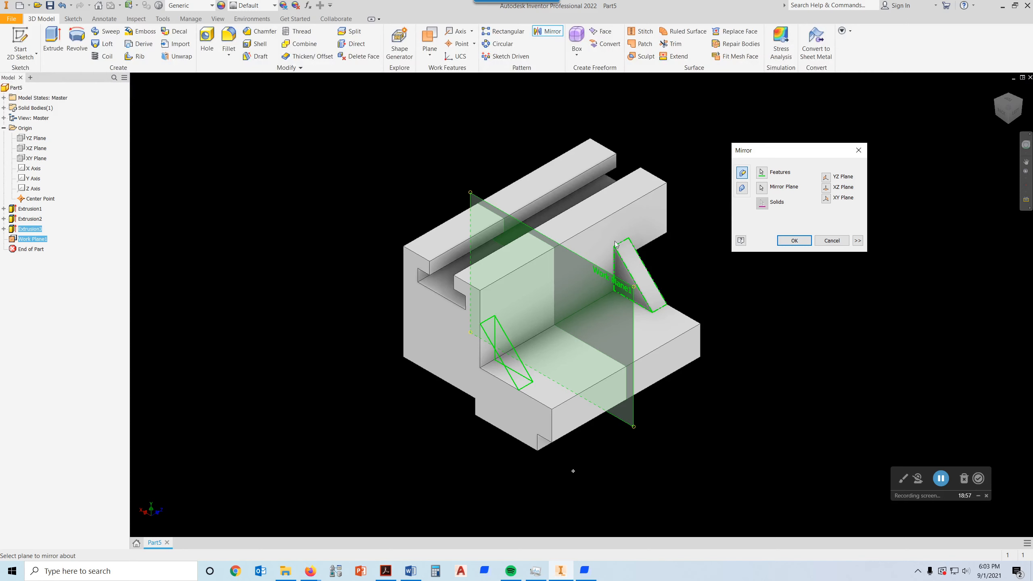
{"action": "left_click", "coordinate": [799, 242]}
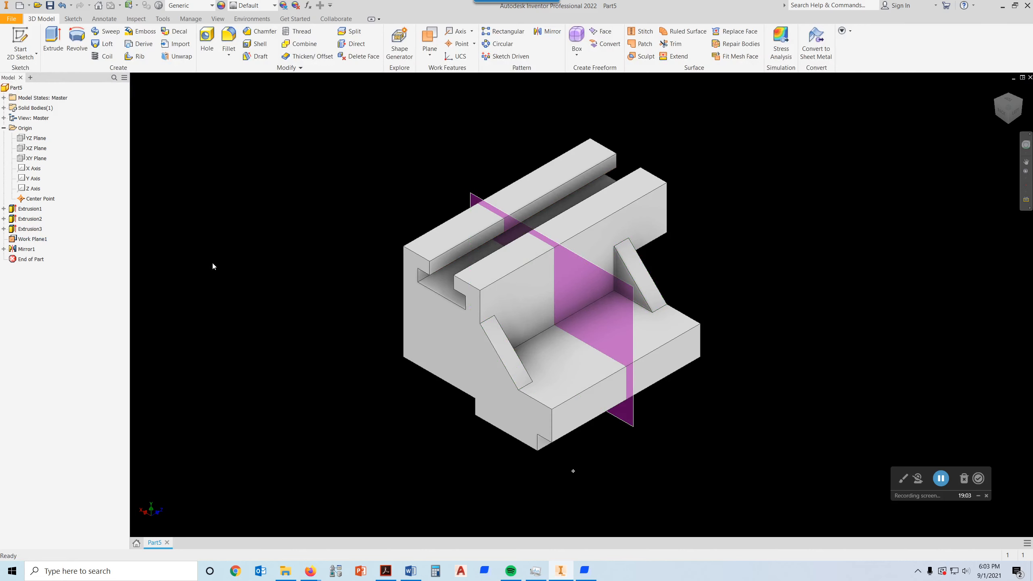
{"action": "right_click", "coordinate": [44, 241]}
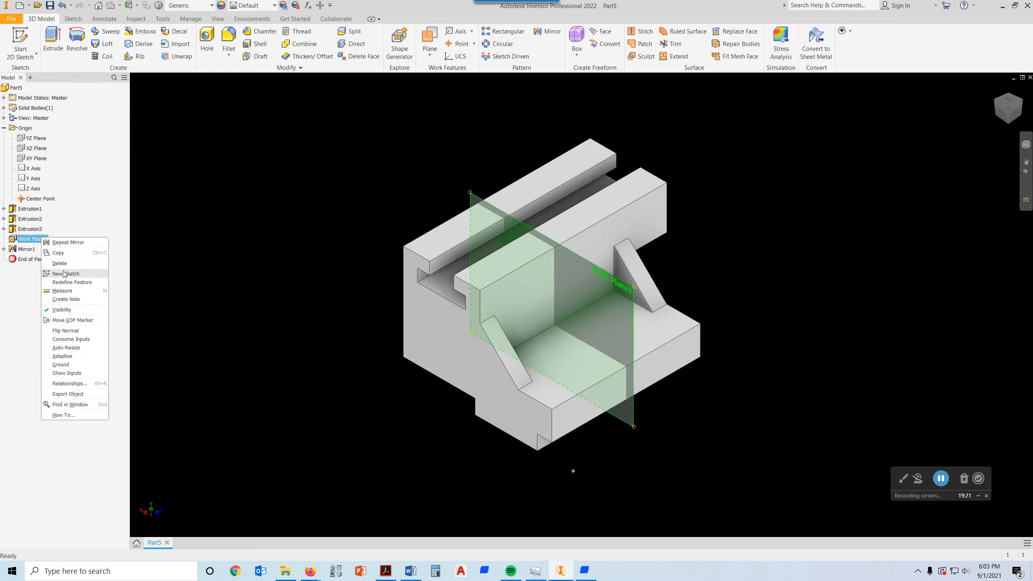
{"action": "left_click", "coordinate": [62, 309]}
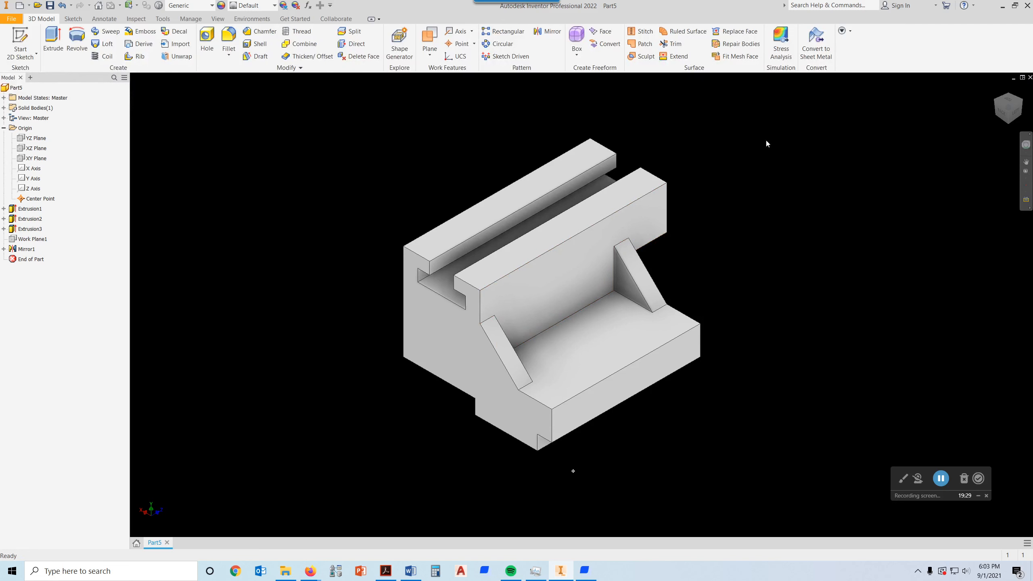
Check the Post Block drawing in Acrobat, and place a simple .75 in through hole on the base's upper face between the ribs
{"action": "middle_click_drag", "start_coordinate": [826, 184], "coordinate": [825, 185]}
{"action": "left_click", "coordinate": [1022, 101]}
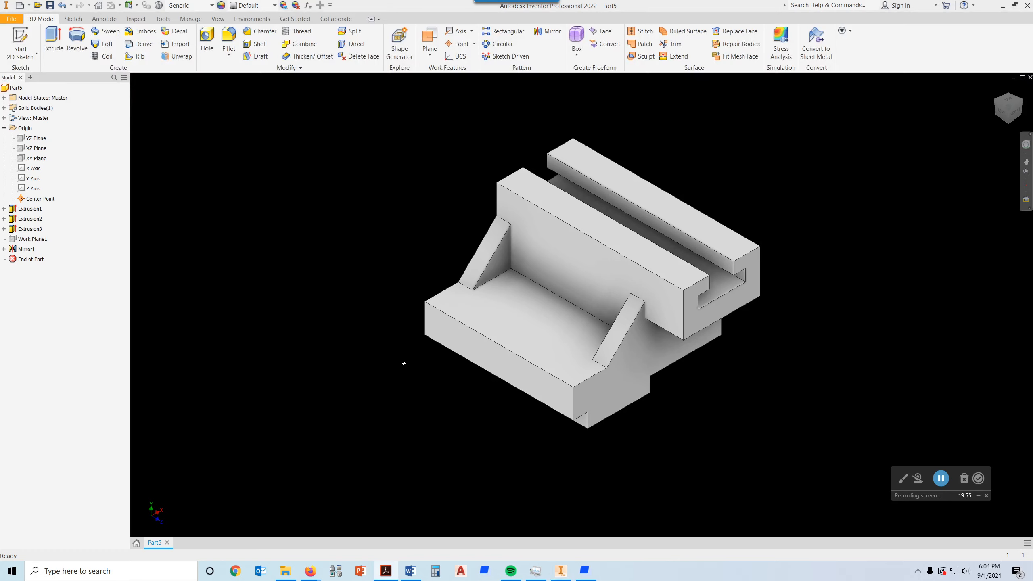
{"action": "key", "text": "alt+Tab"}
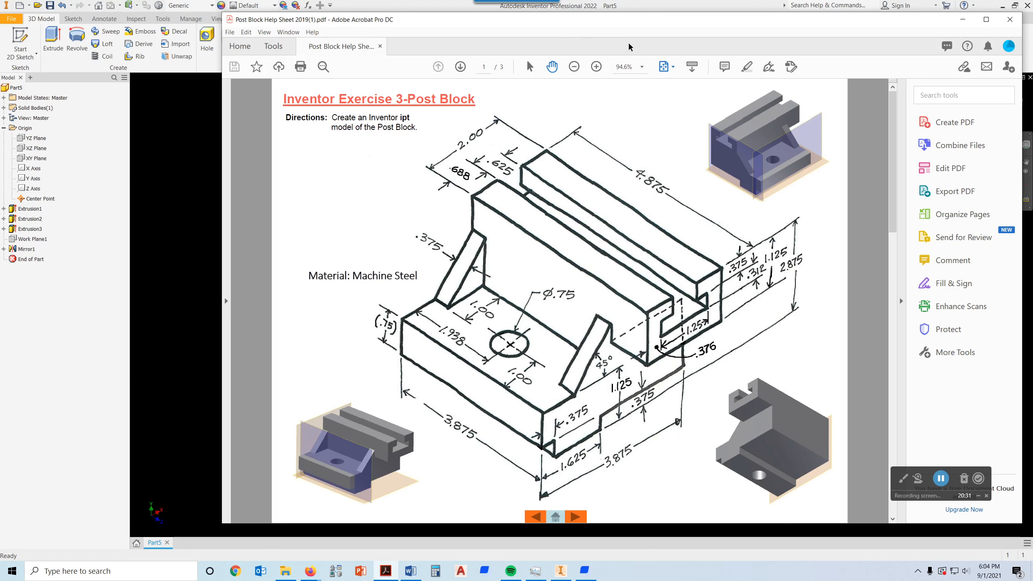
{"action": "left_click_drag", "start_coordinate": [625, 26], "coordinate": [1032, 122]}
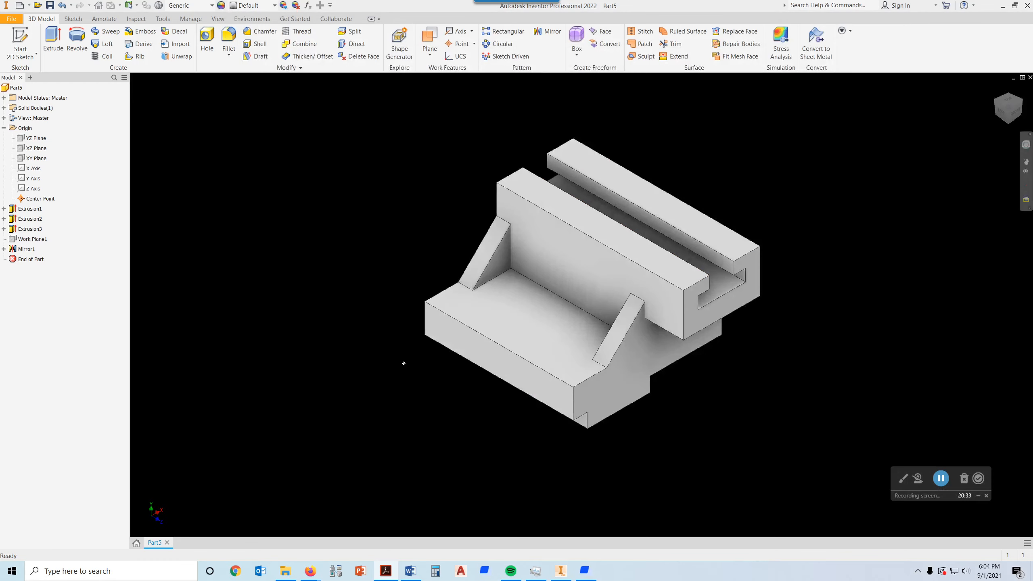
{"action": "left_click", "coordinate": [206, 37]}
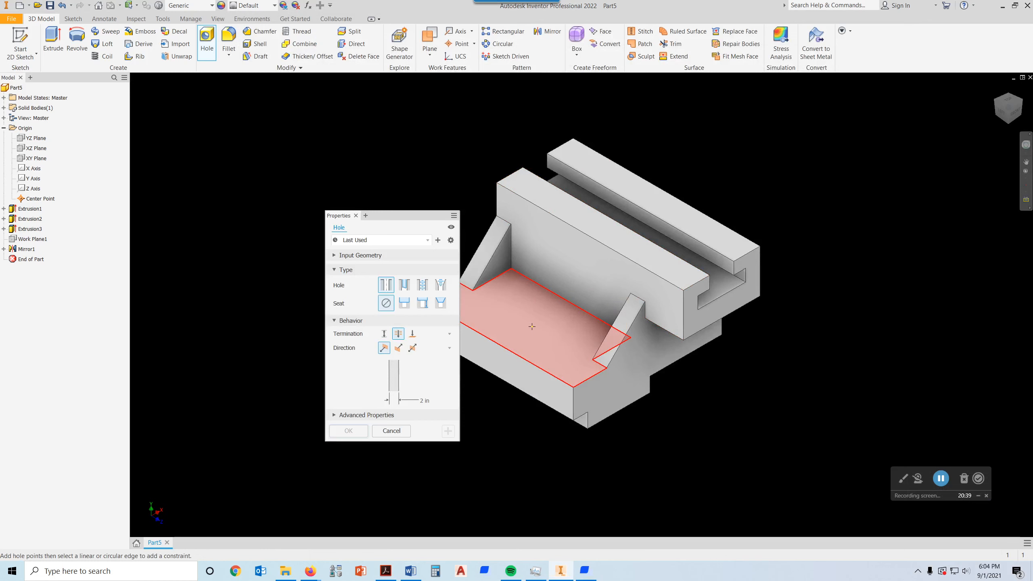
{"action": "left_click", "coordinate": [532, 327]}
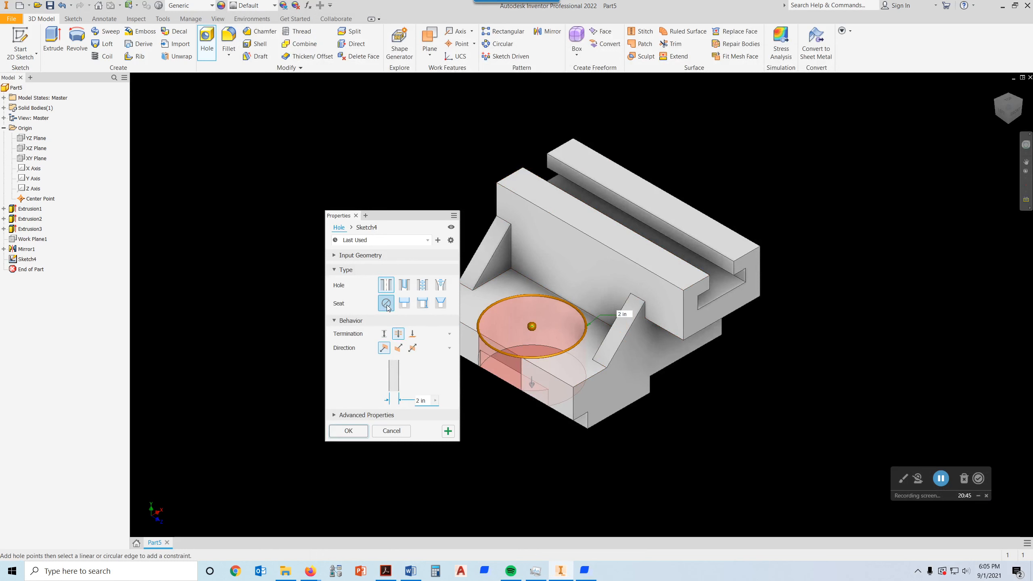
{"action": "left_click", "coordinate": [426, 400]}
{"action": "type", "text": ".75"}
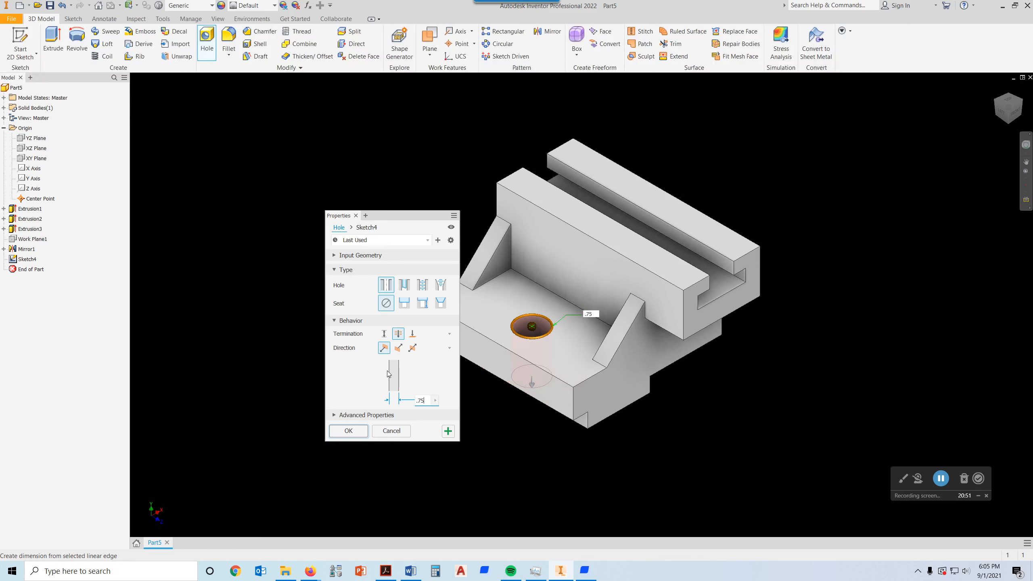
Locate the hole 1 in from the base's long front edge and 1.938 in from its short end edge, and create it
{"action": "left_click", "coordinate": [497, 346]}
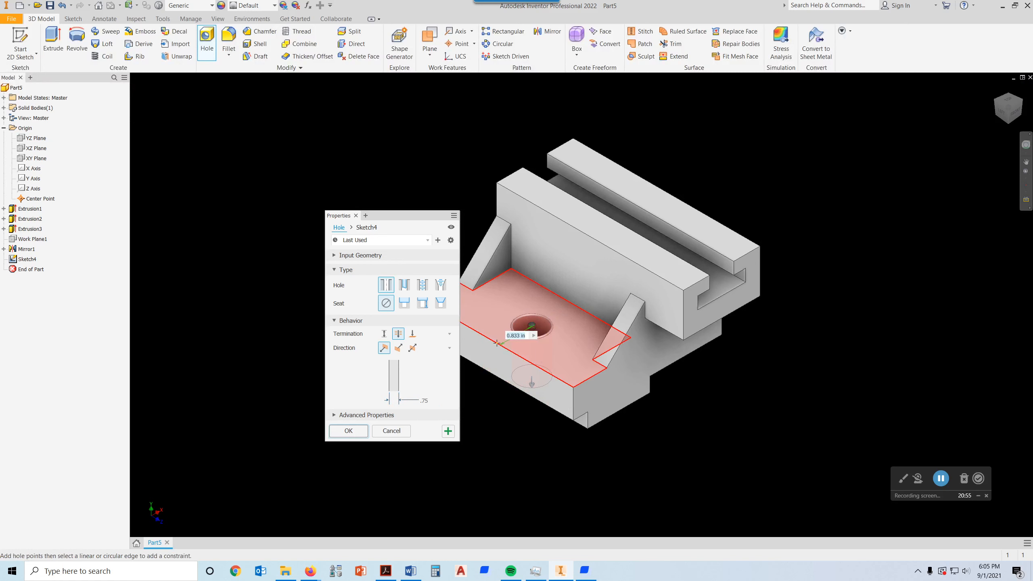
{"action": "type", "text": "1"}
{"action": "key", "text": "Return"}
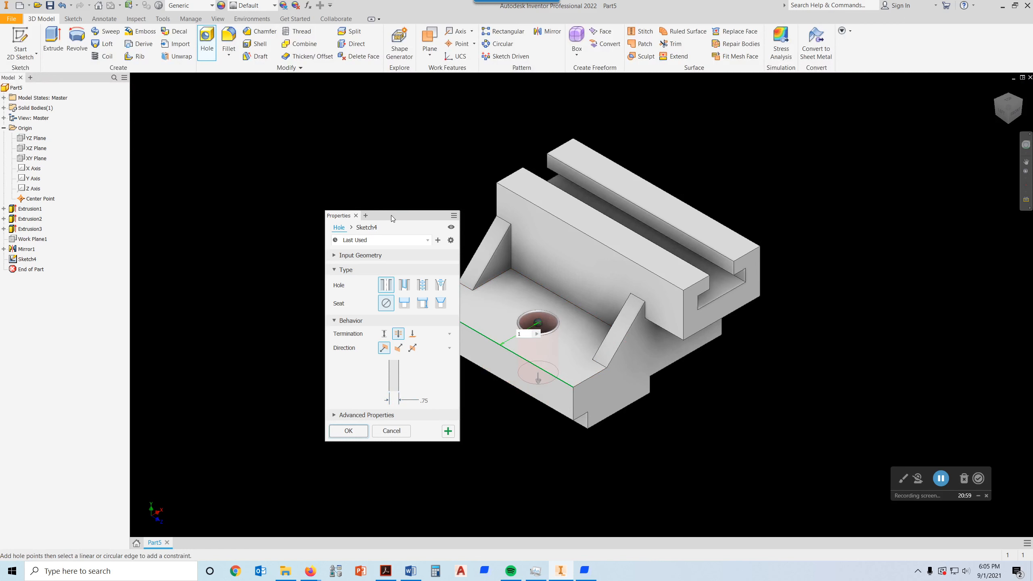
{"action": "left_click_drag", "start_coordinate": [390, 215], "coordinate": [292, 205]}
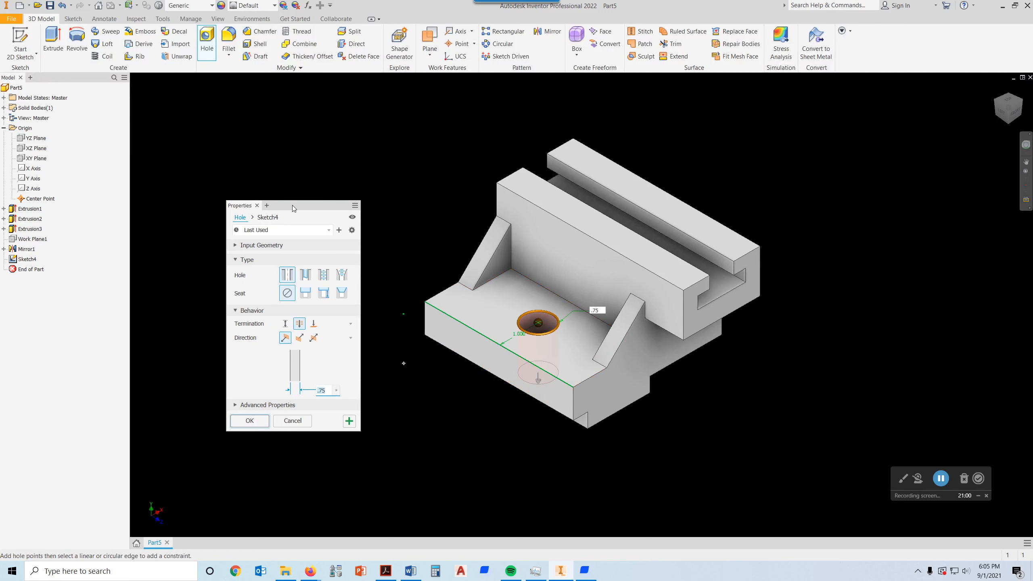
{"action": "left_click", "coordinate": [446, 293]}
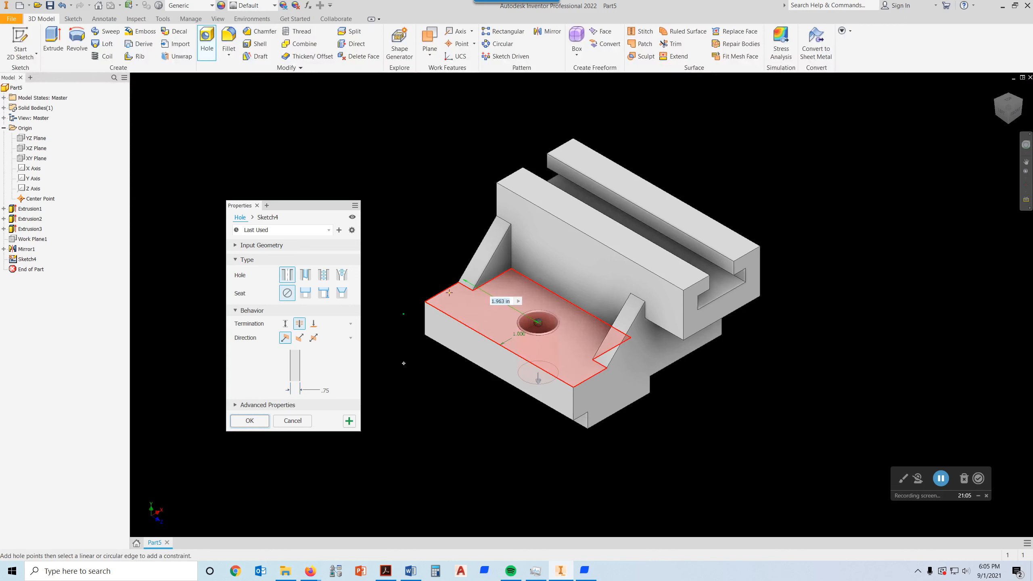
{"action": "type", "text": "1."}
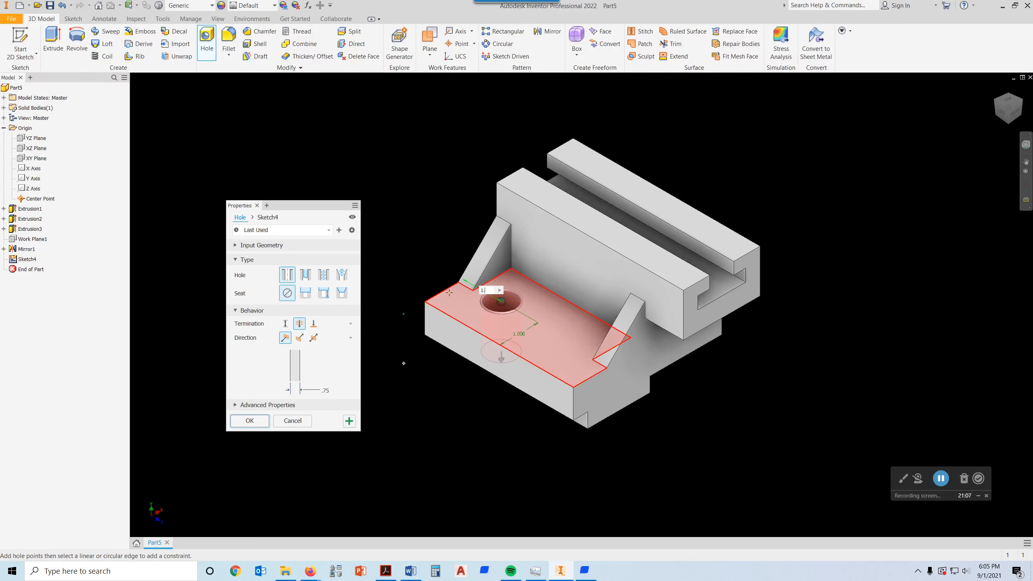
{"action": "type", "text": "938"}
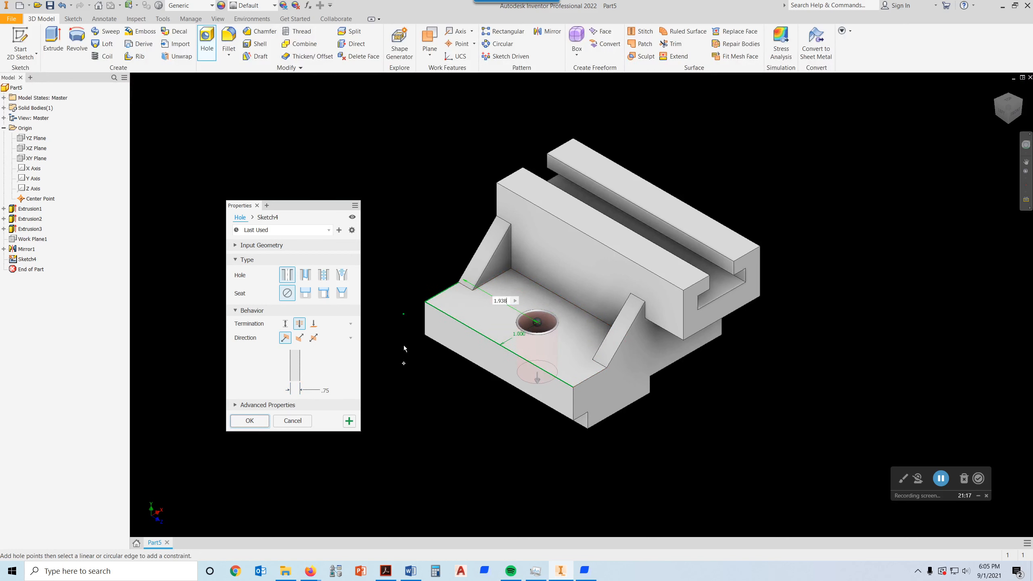
{"action": "left_click", "coordinate": [250, 421]}
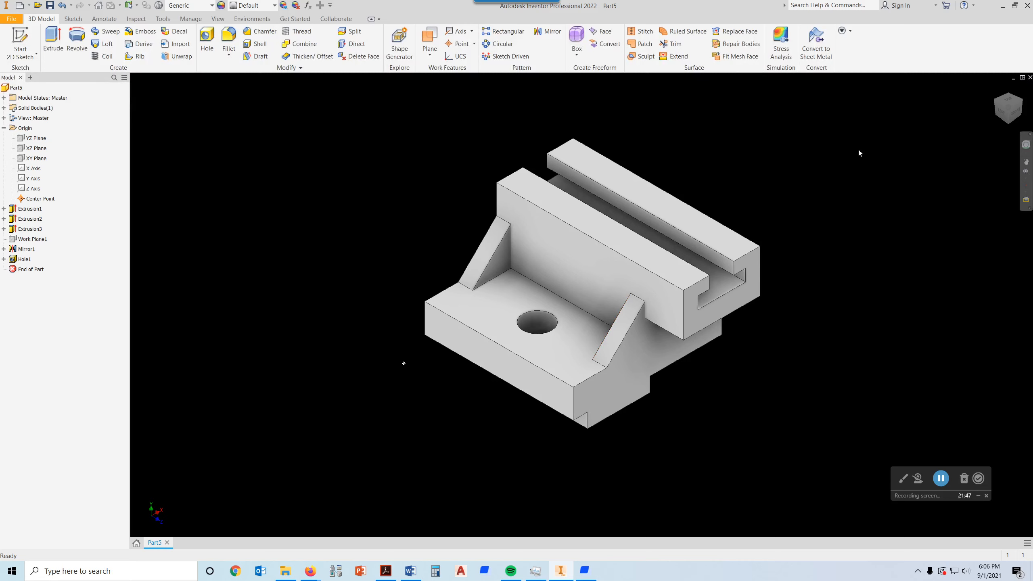
Inspect the block with free orbit and return the model to its home view
{"action": "left_click", "coordinate": [1026, 162]}
{"action": "left_click", "coordinate": [1026, 186]}
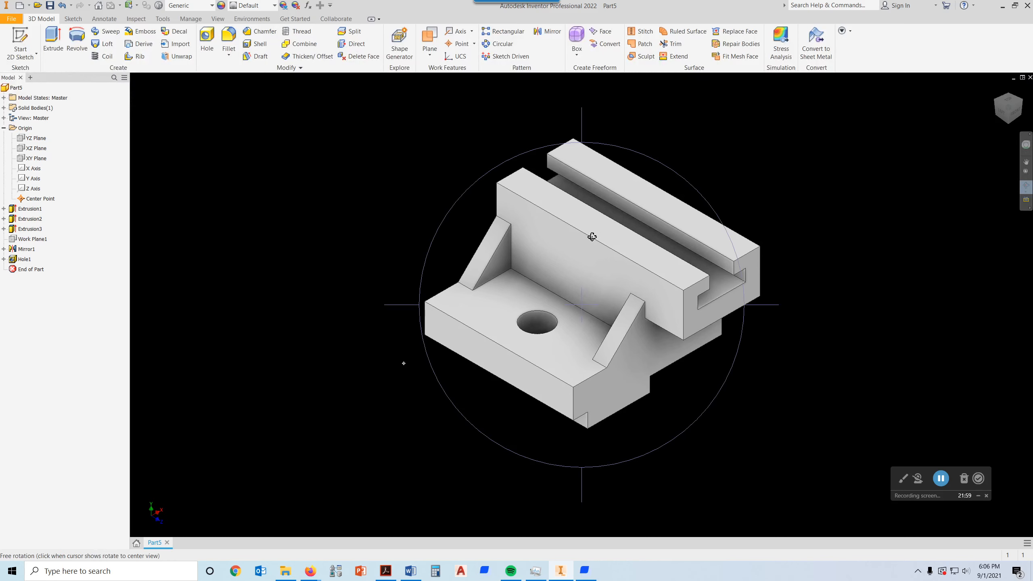
{"action": "left_click_drag", "start_coordinate": [580, 298], "coordinate": [388, 289]}
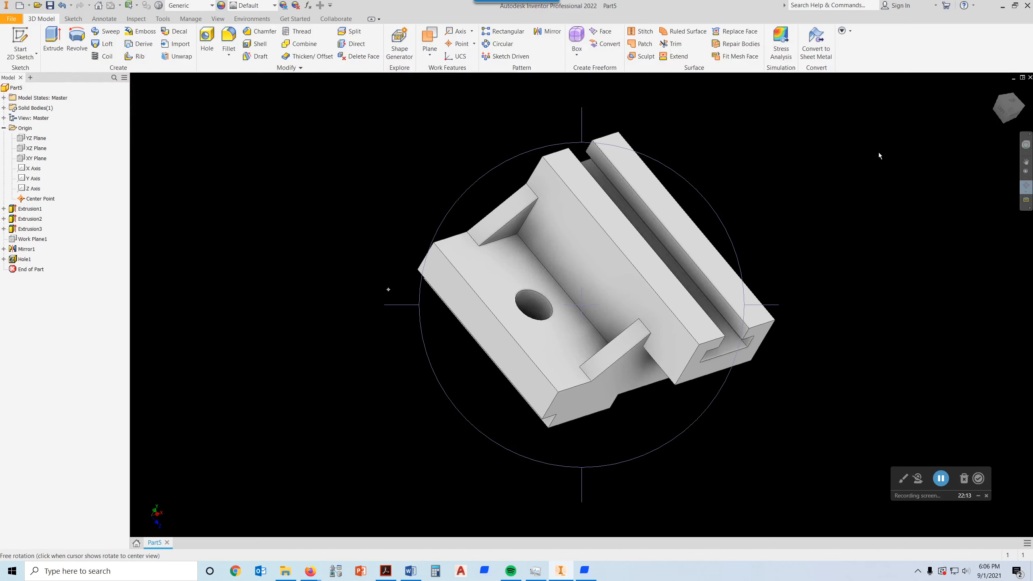
{"action": "key", "text": "Escape"}
{"action": "mouse_move", "coordinate": [999, 92]}
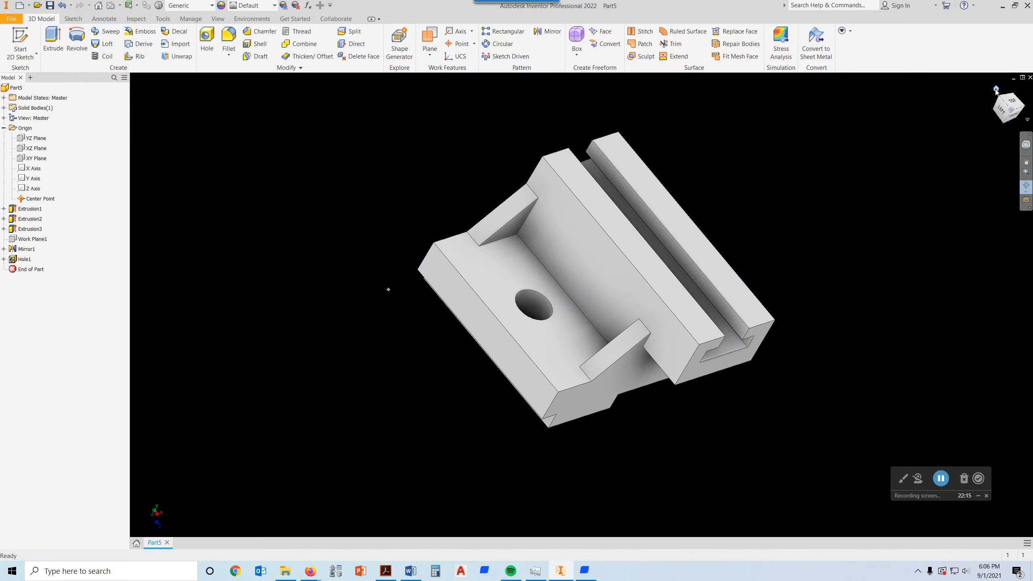
{"action": "left_click", "coordinate": [996, 89]}
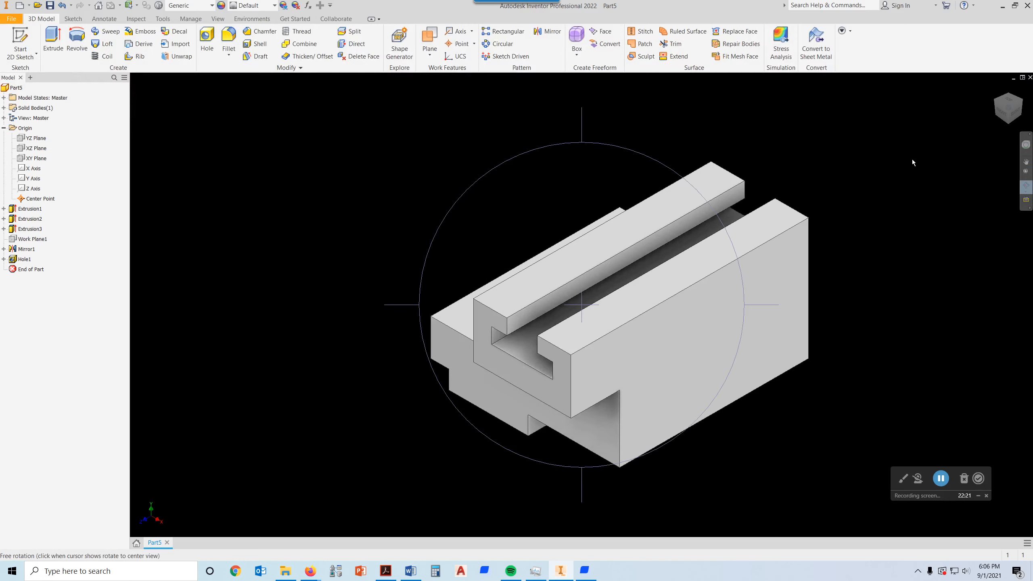
{"action": "key", "text": "Escape"}
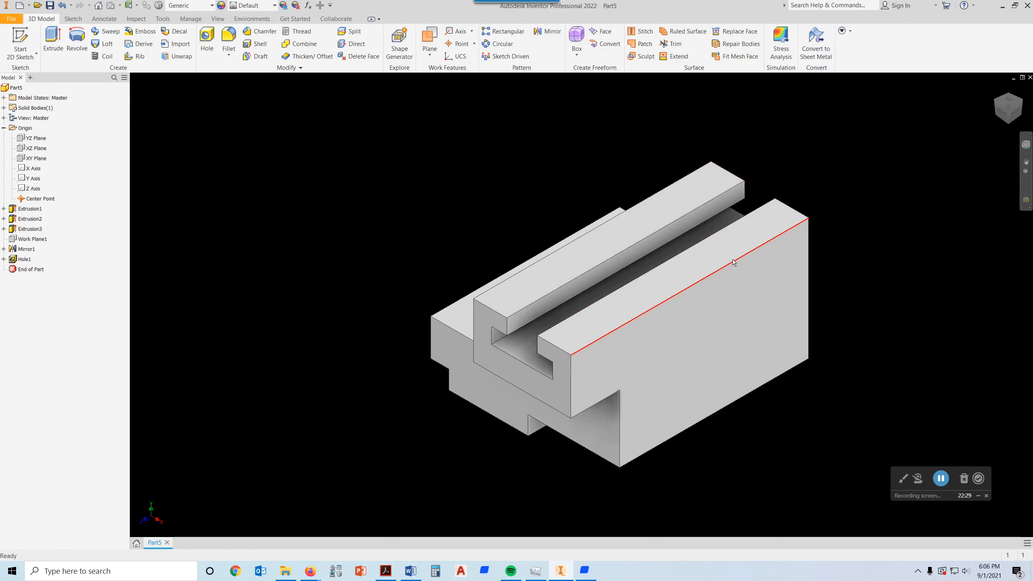
Set the isometric view facing the ribs and hole as the home view with Fit to View
{"action": "left_click", "coordinate": [997, 102]}
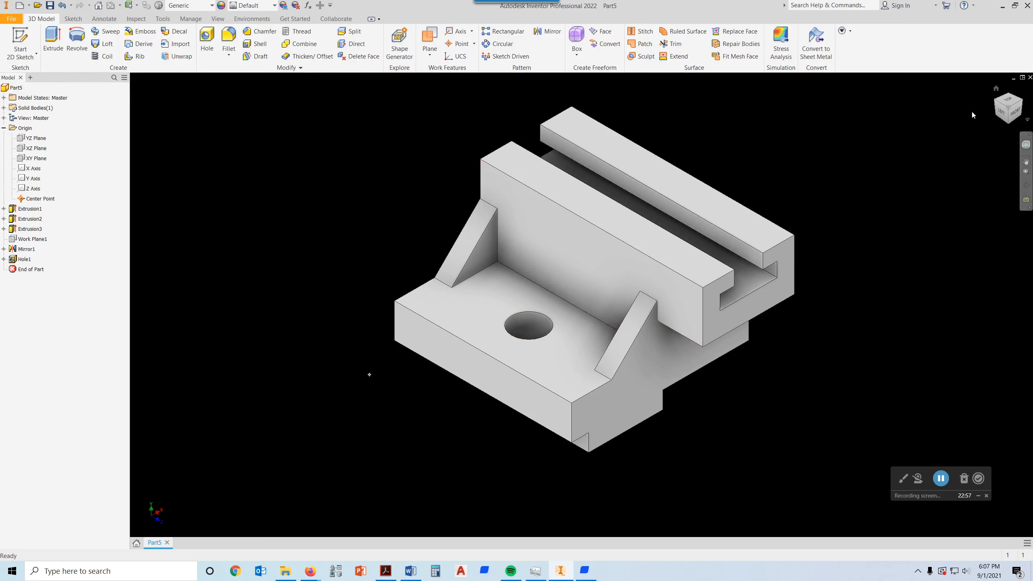
{"action": "right_click", "coordinate": [1010, 109]}
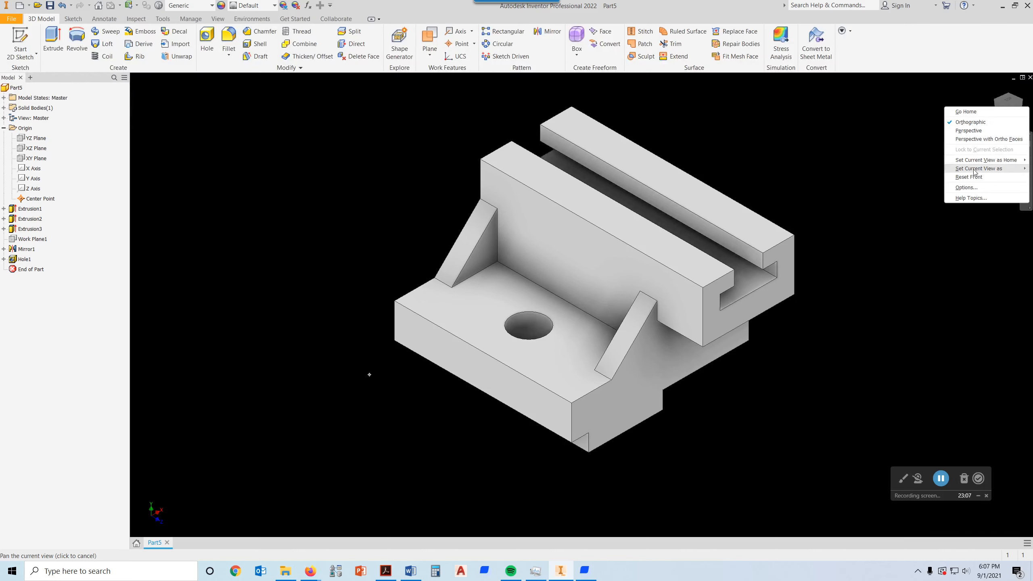
{"action": "mouse_move", "coordinate": [974, 170]}
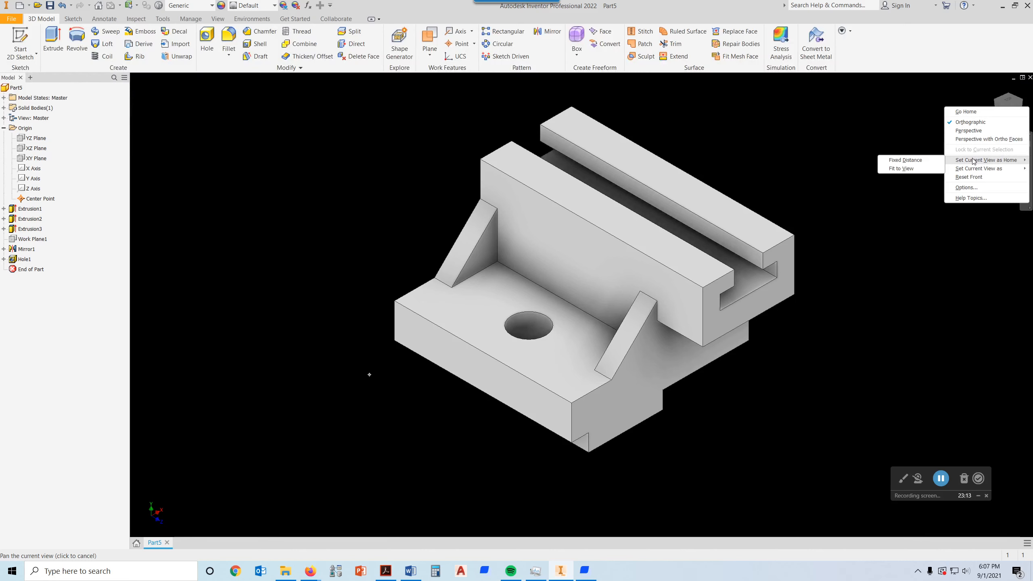
{"action": "left_click", "coordinate": [902, 169]}
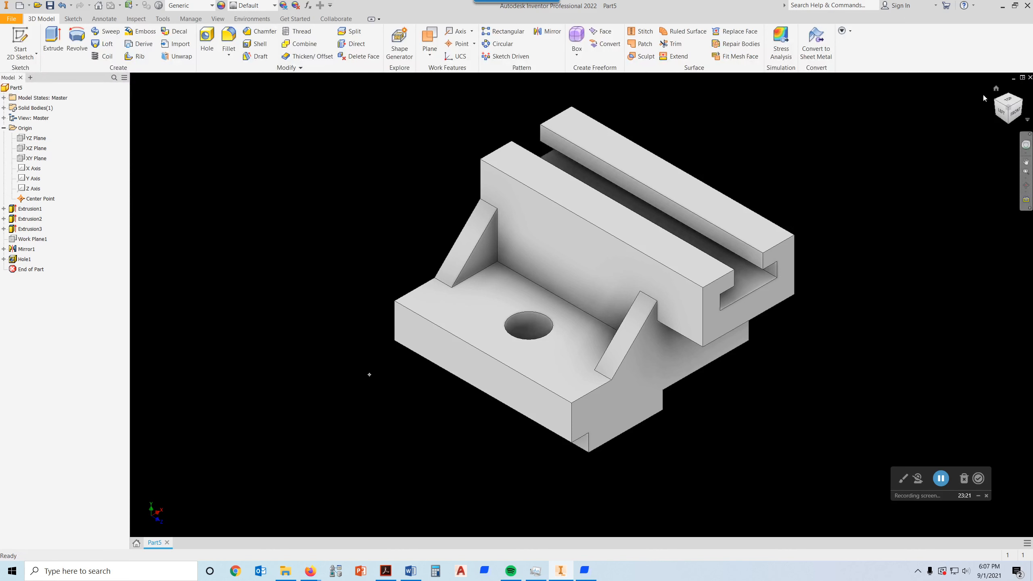
{"action": "left_click", "coordinate": [996, 88]}
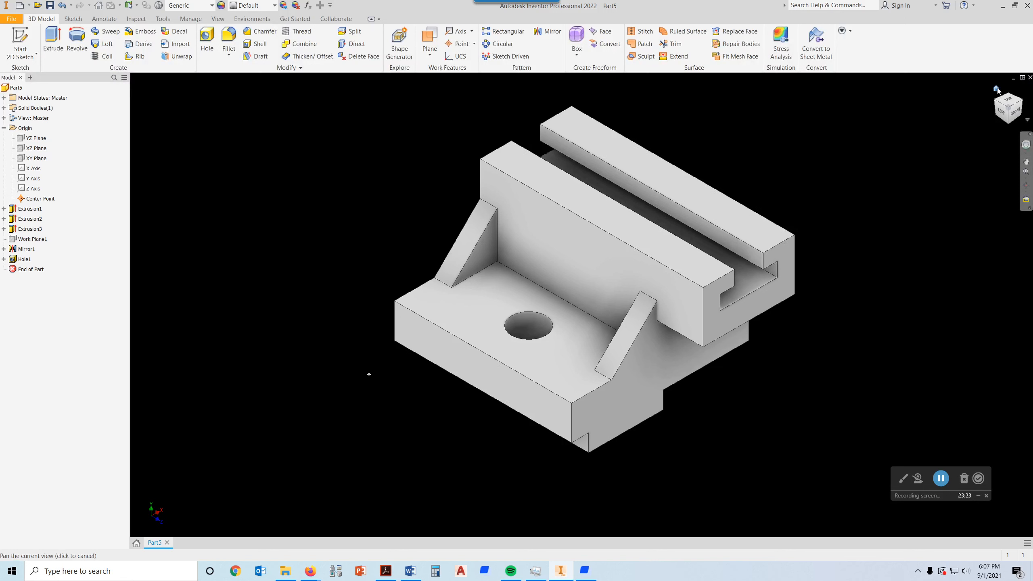
In the T-slot profile sketch of Extrusion2, delete the lip width dimension and dimension the opposite lip's top edge as .688 in
{"action": "middle_click_drag", "start_coordinate": [817, 188], "coordinate": [812, 210]}
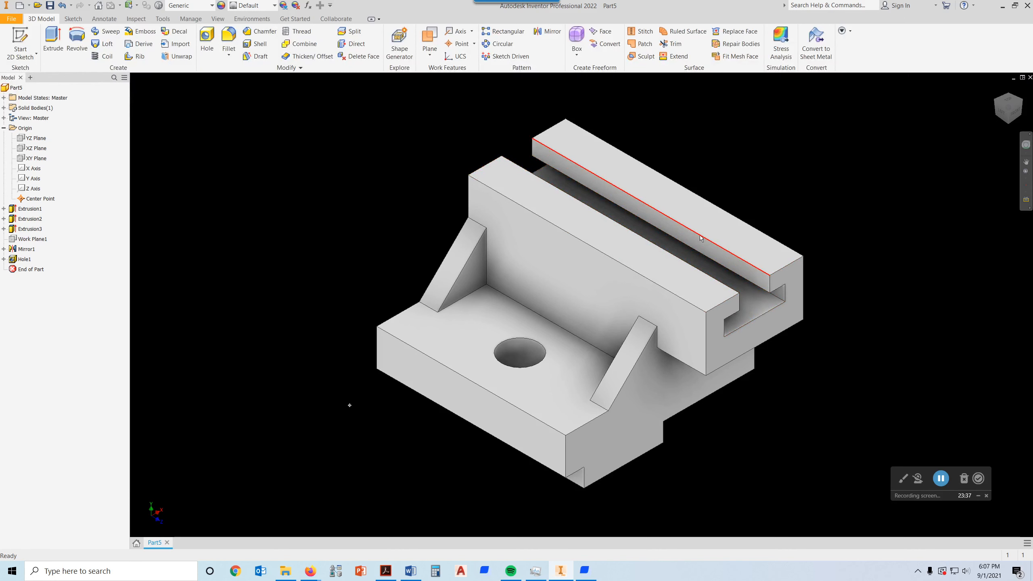
{"action": "left_click", "coordinate": [4, 219]}
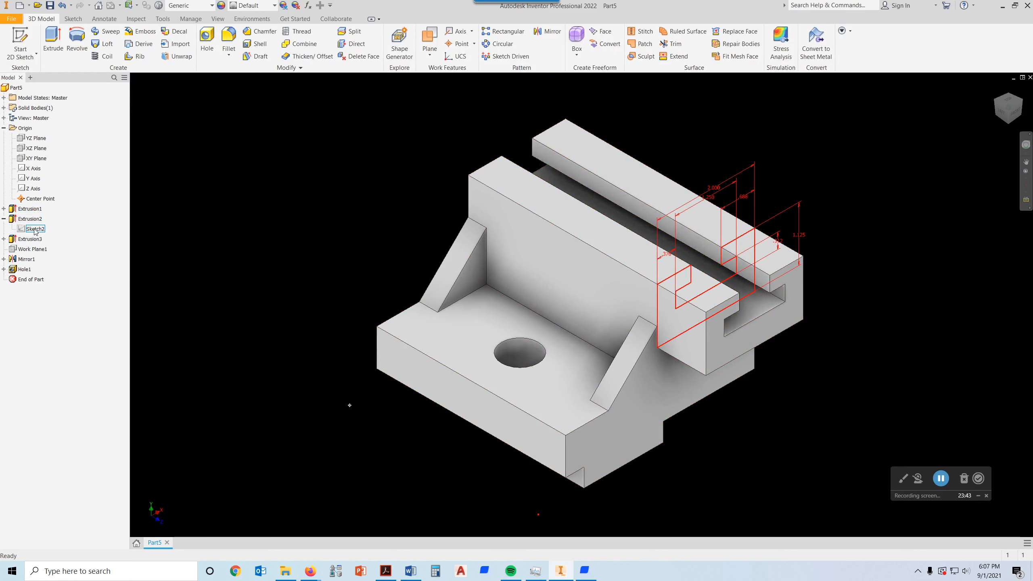
{"action": "double_click", "coordinate": [40, 231]}
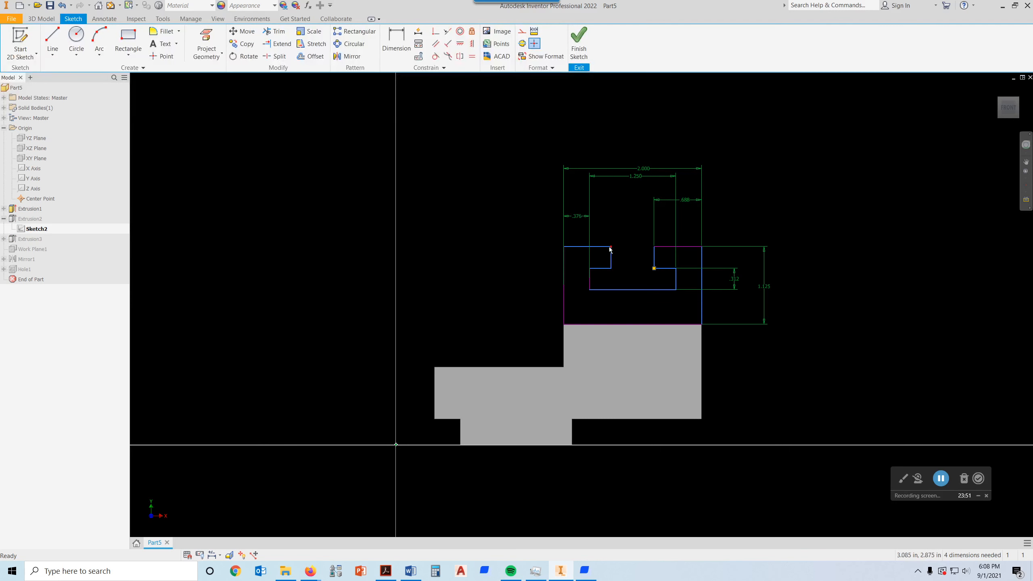
{"action": "left_click", "coordinate": [686, 198]}
{"action": "key", "text": "Delete"}
{"action": "left_click", "coordinate": [402, 41]}
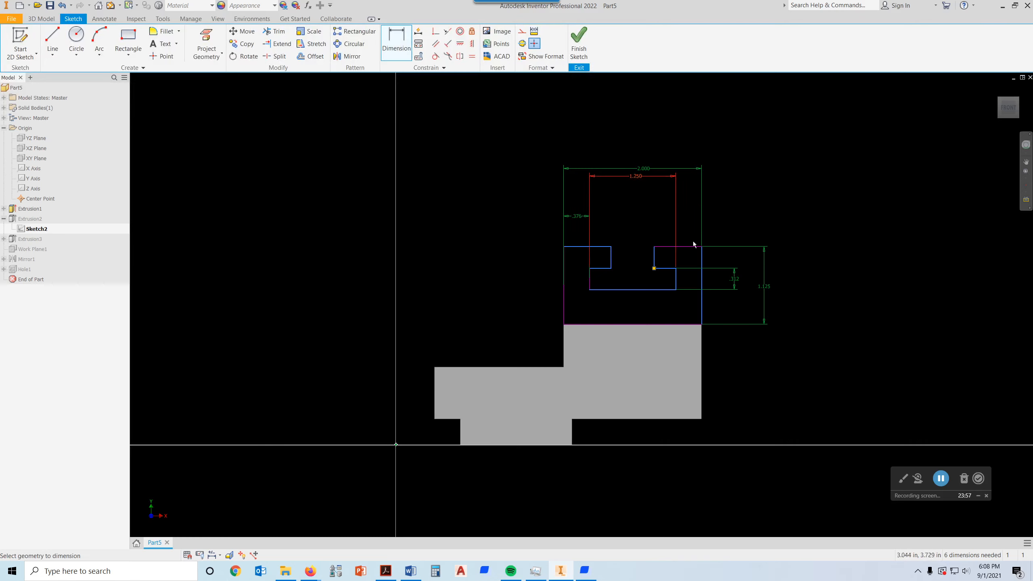
{"action": "left_click", "coordinate": [600, 247]}
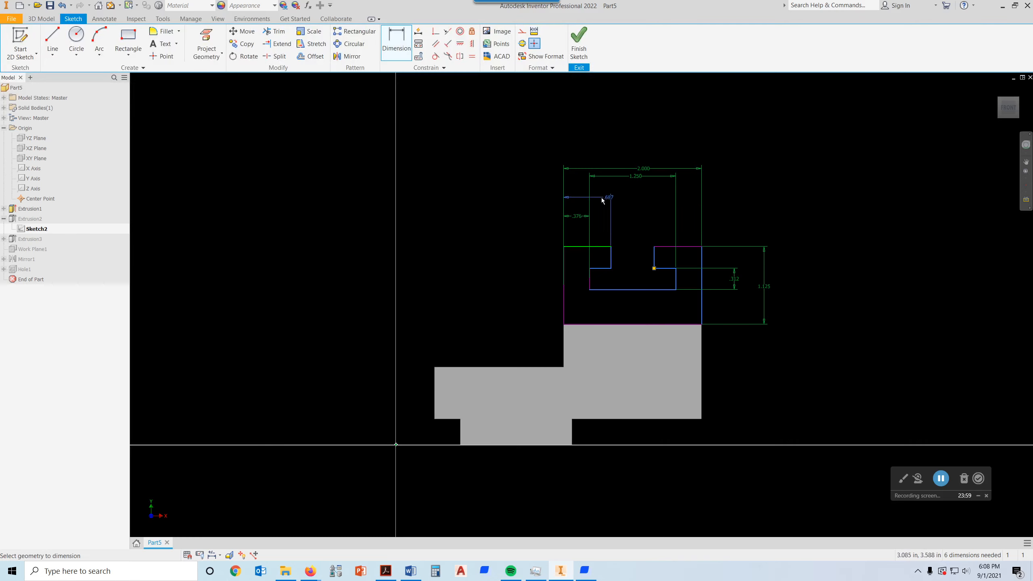
{"action": "left_click", "coordinate": [537, 199]}
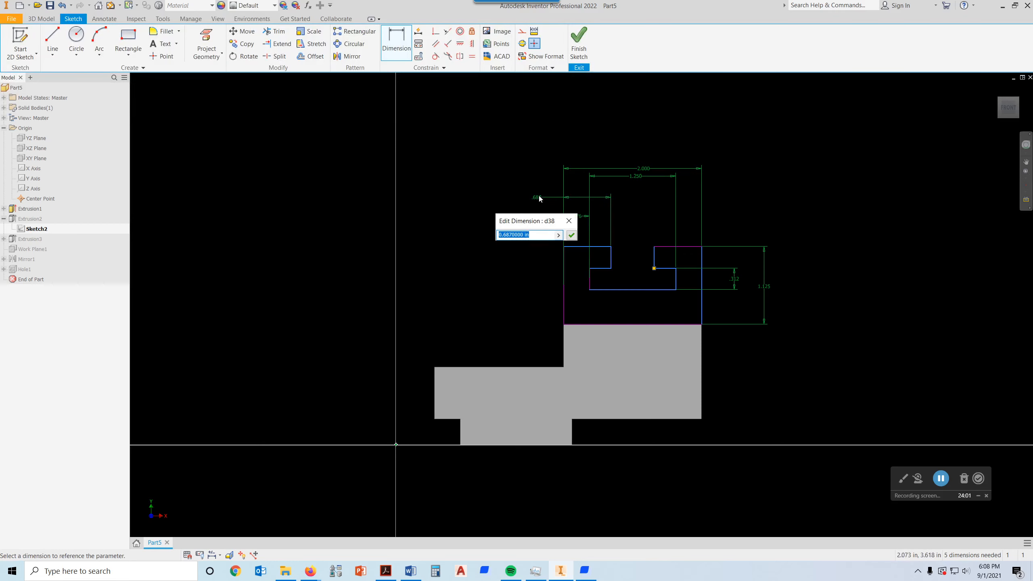
{"action": "type", "text": ".688"}
{"action": "key", "text": "Return"}
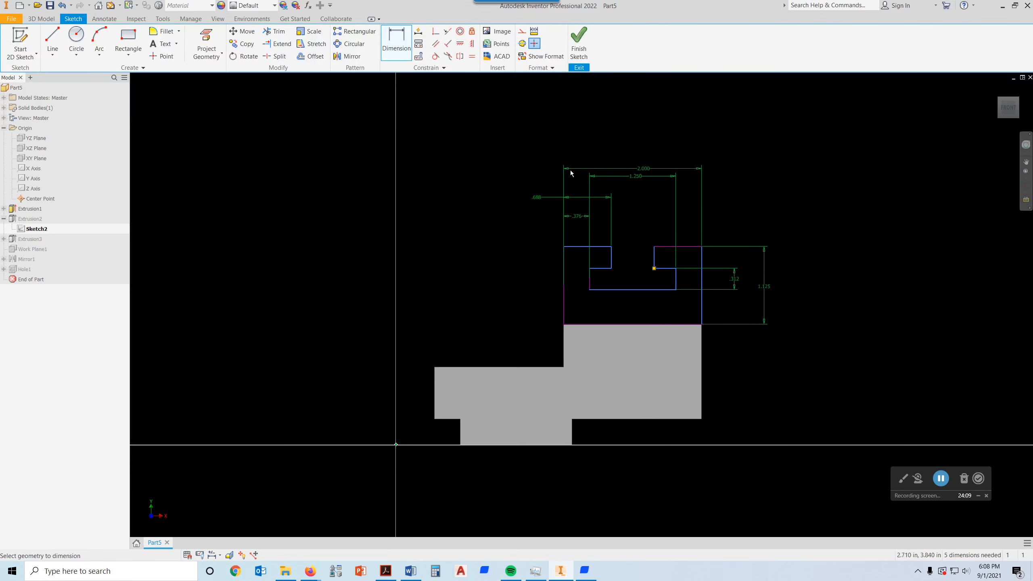
Dimension the T-slot's opening between the two lips as .625 in and finish the sketch
{"action": "left_click", "coordinate": [404, 38]}
{"action": "left_click", "coordinate": [612, 258]}
{"action": "left_click", "coordinate": [654, 260]}
{"action": "left_click", "coordinate": [636, 219]}
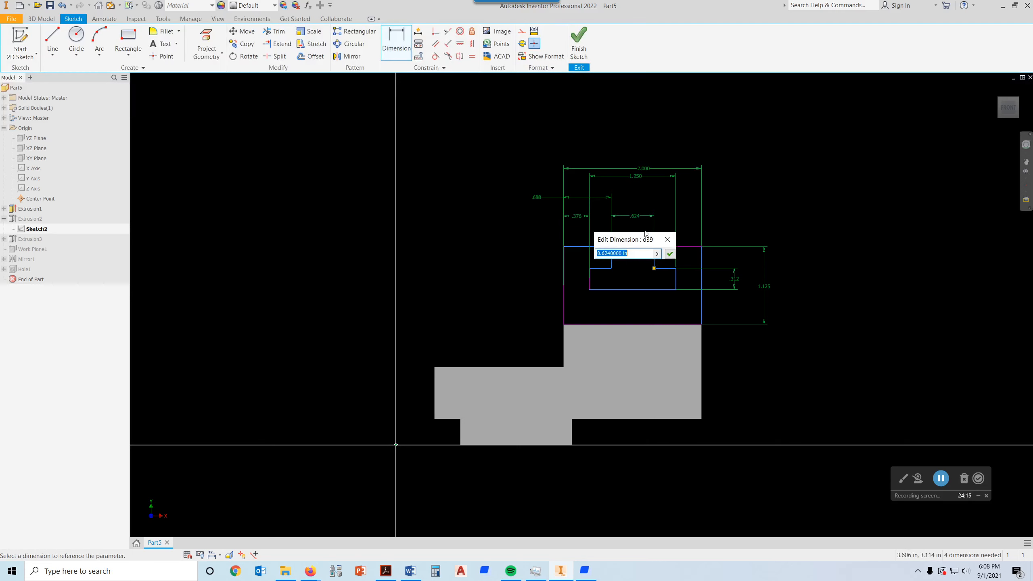
{"action": "type", "text": ".625"}
{"action": "key", "text": "Return"}
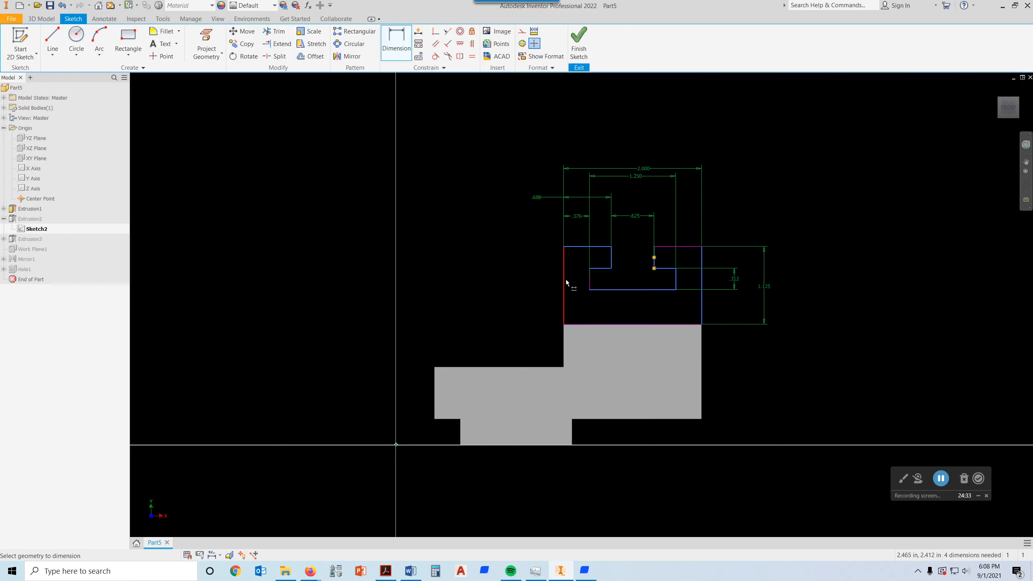
{"action": "left_click", "coordinate": [582, 51]}
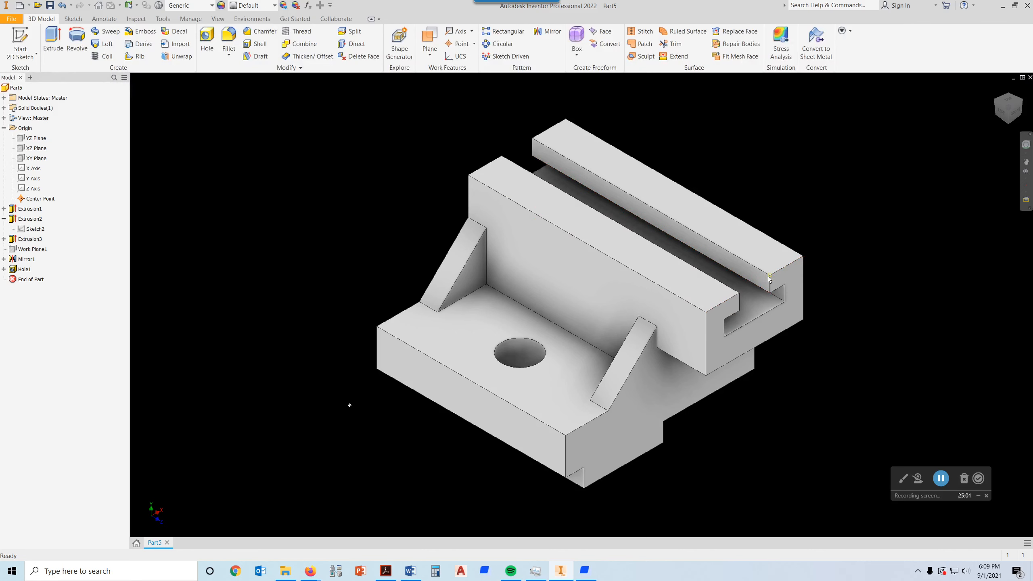
{"action": "scroll", "coordinate": [855, 275], "scroll_direction": "down", "scroll_amount": 2}
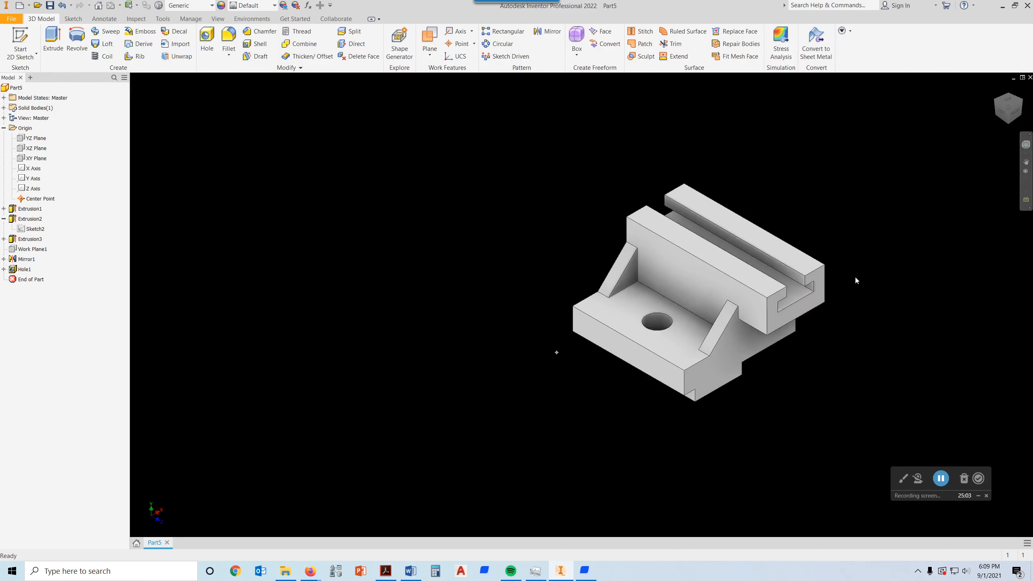
{"action": "scroll", "coordinate": [854, 276], "scroll_direction": "up", "scroll_amount": 3}
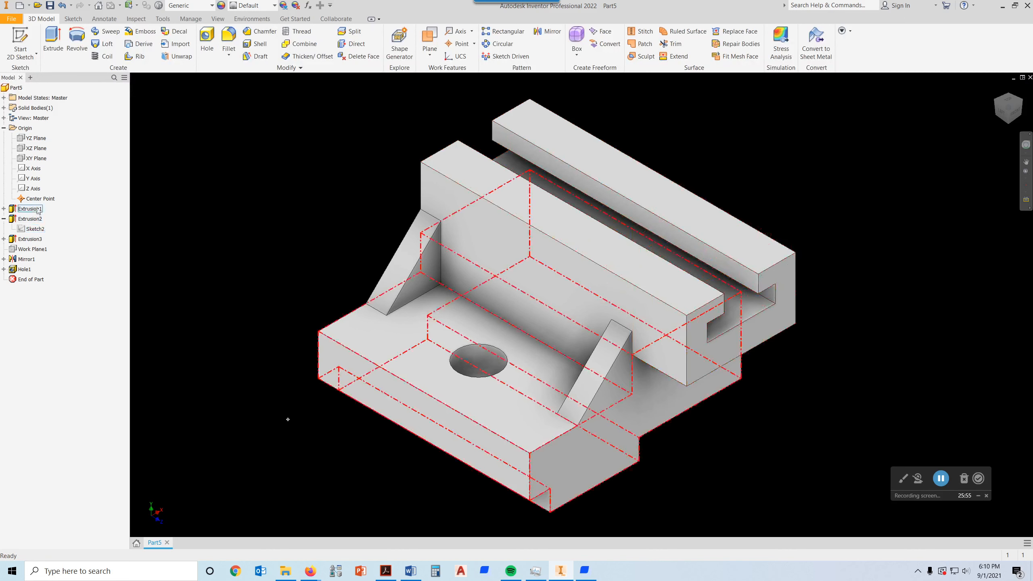
In Extrusion1's base profile sketch, make the left vertical edge collinear with the vertical axis through the origin, and finish the sketch
{"action": "left_click", "coordinate": [4, 209]}
{"action": "left_click", "coordinate": [35, 220]}
{"action": "double_click", "coordinate": [37, 220]}
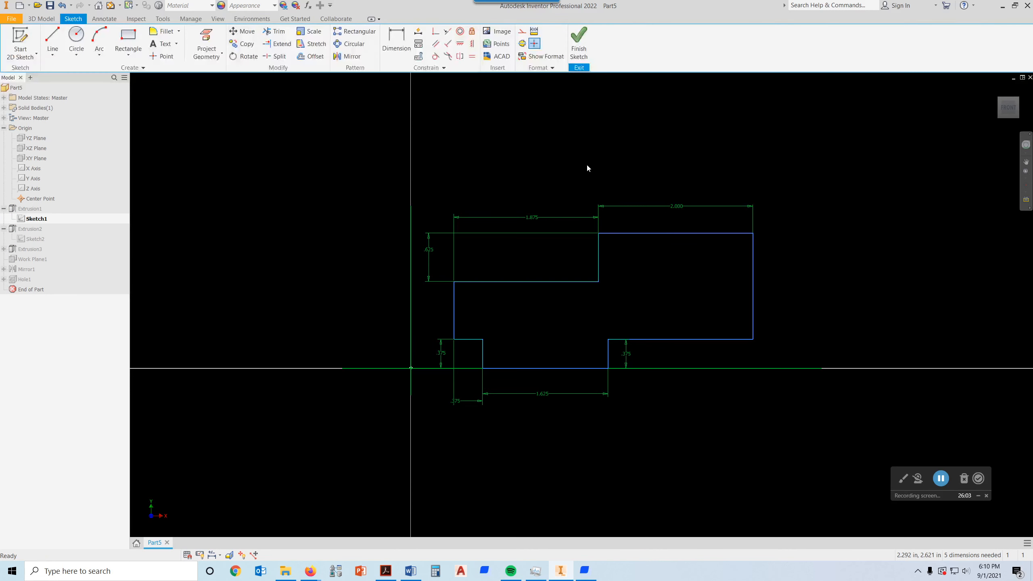
{"action": "left_click", "coordinate": [450, 33]}
{"action": "left_click", "coordinate": [454, 317]}
{"action": "left_click", "coordinate": [410, 324]}
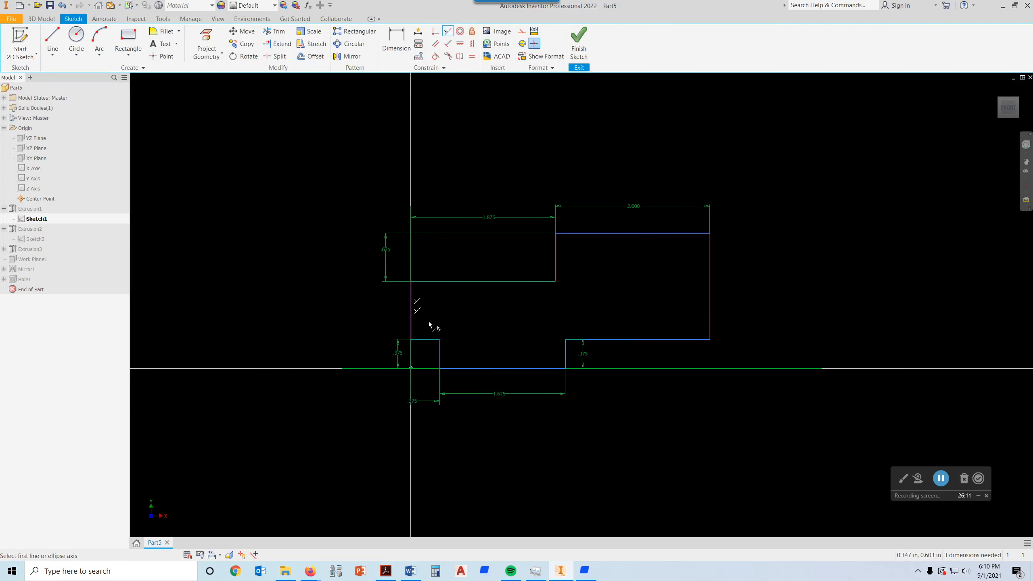
{"action": "left_click", "coordinate": [577, 46]}
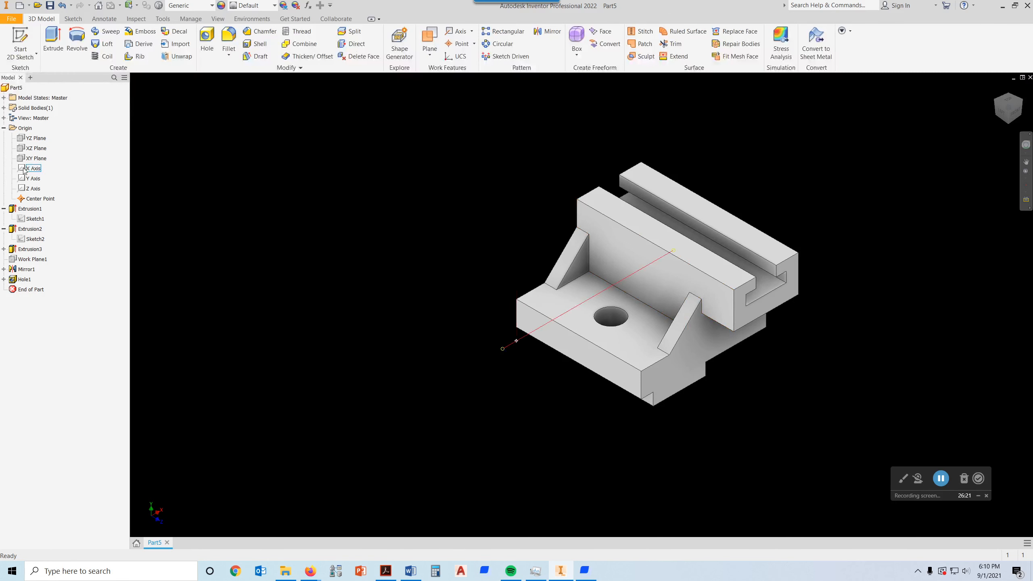
Turn on the visibility of the YZ, XZ and XY origin planes around the block
{"action": "right_click", "coordinate": [43, 141]}
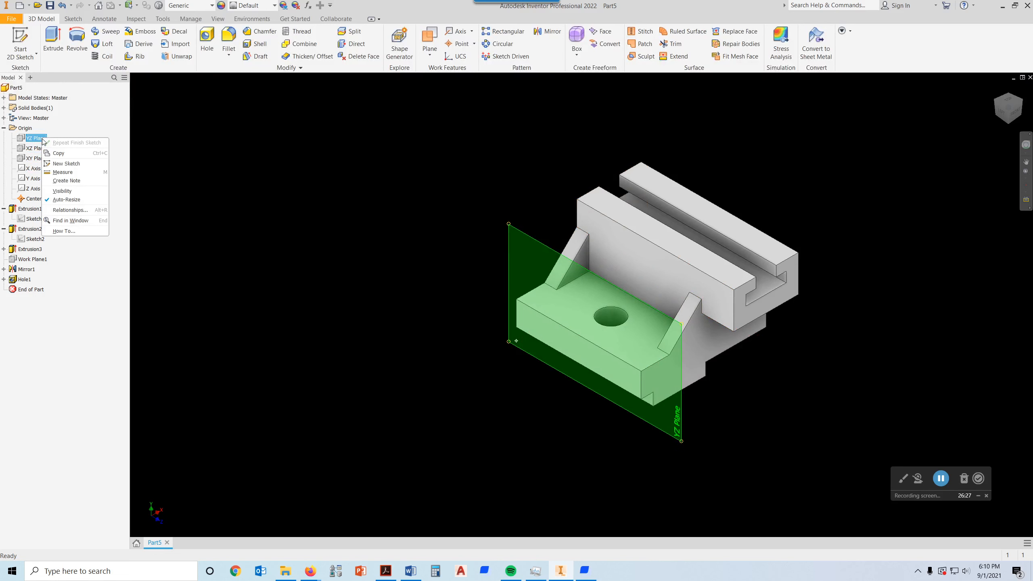
{"action": "left_click", "coordinate": [70, 193]}
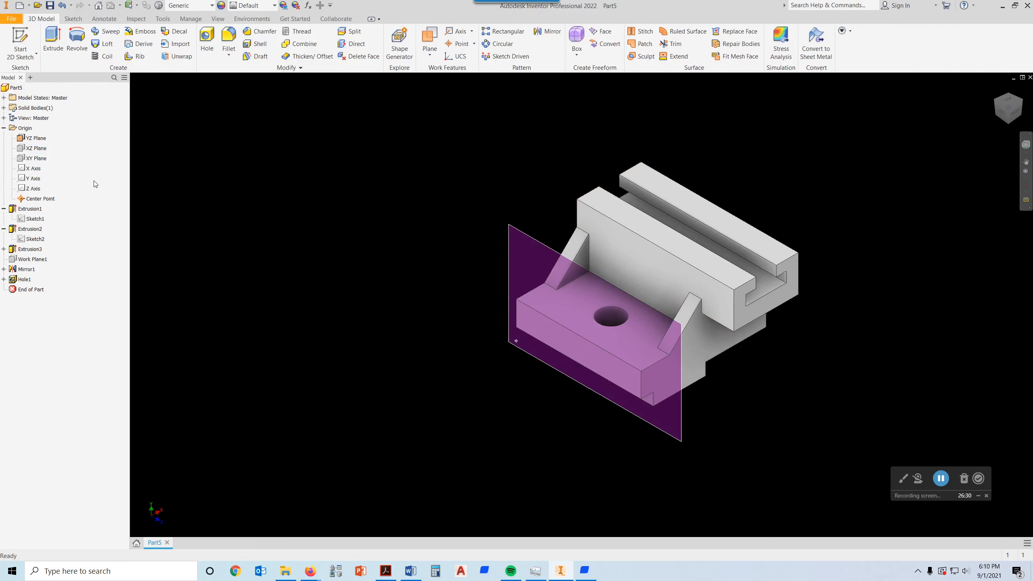
{"action": "right_click", "coordinate": [42, 150]}
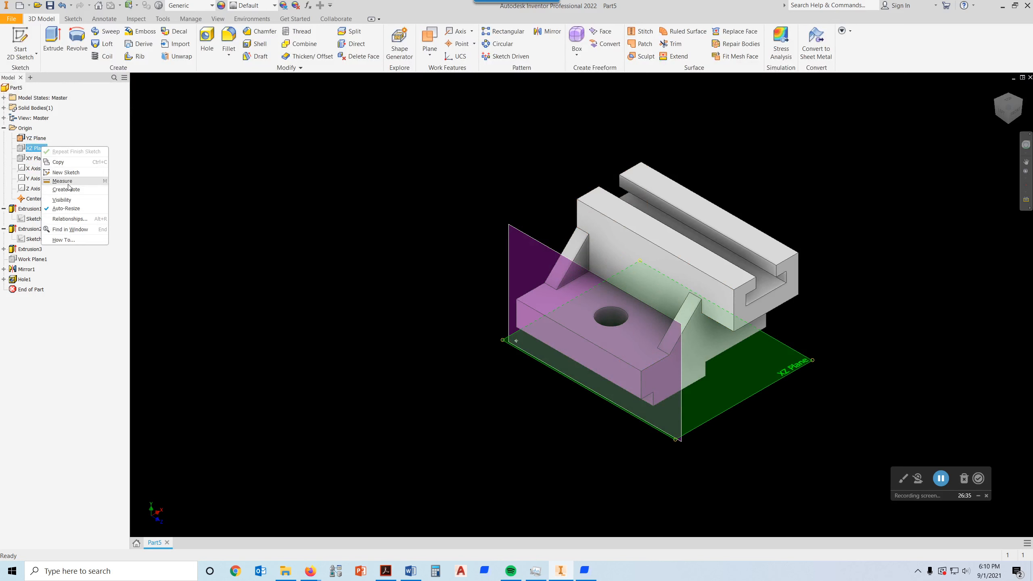
{"action": "left_click", "coordinate": [80, 200]}
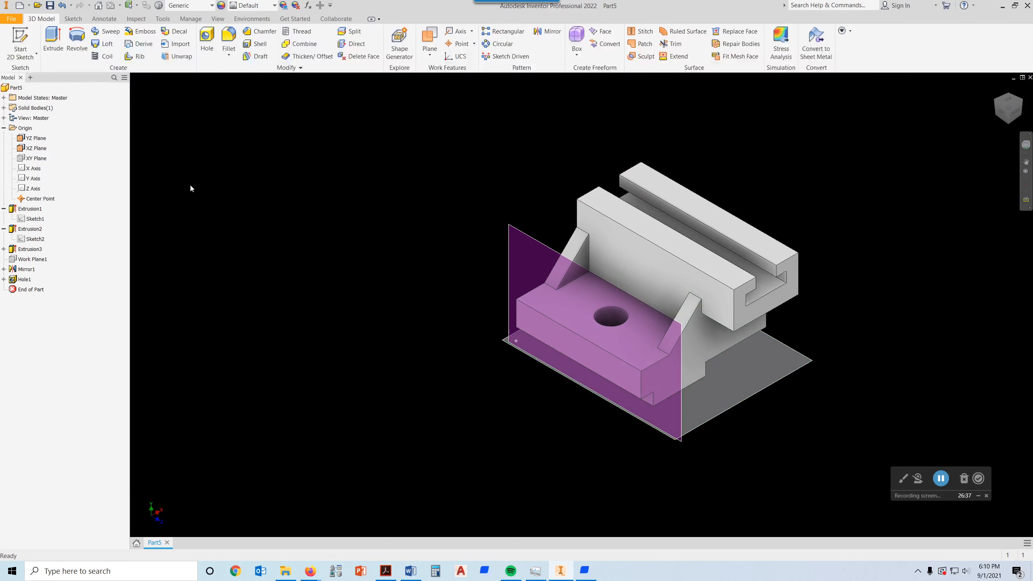
{"action": "right_click", "coordinate": [44, 161]}
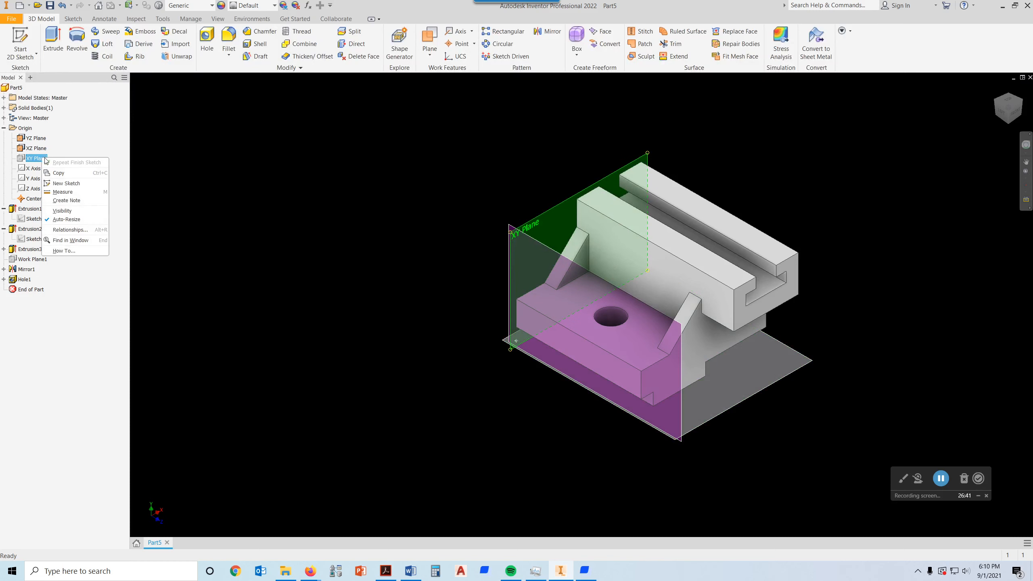
{"action": "left_click", "coordinate": [65, 210]}
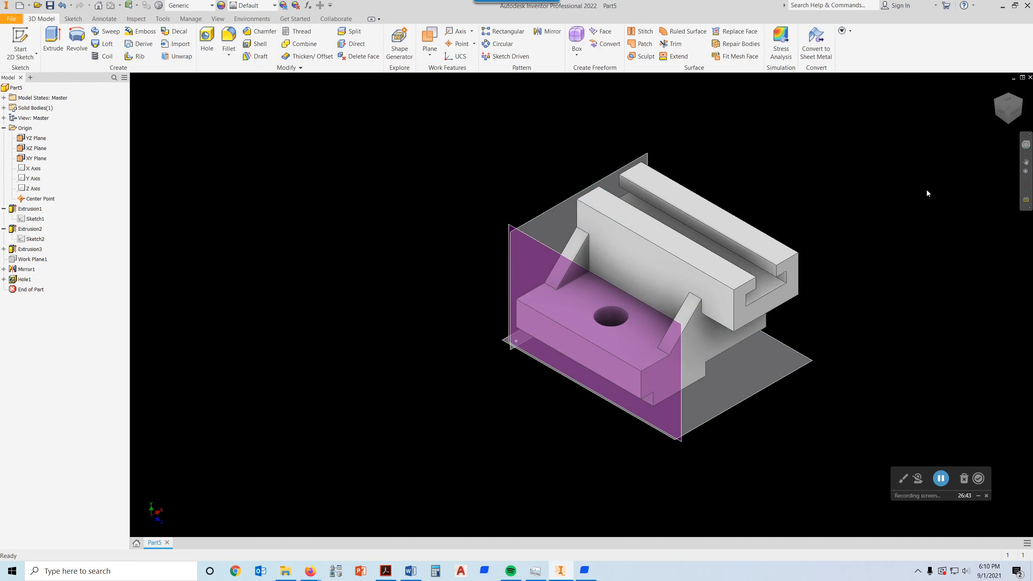
{"action": "scroll", "coordinate": [741, 341], "scroll_direction": "up", "scroll_amount": 4}
{"action": "scroll", "coordinate": [760, 379], "scroll_direction": "down", "scroll_amount": 3}
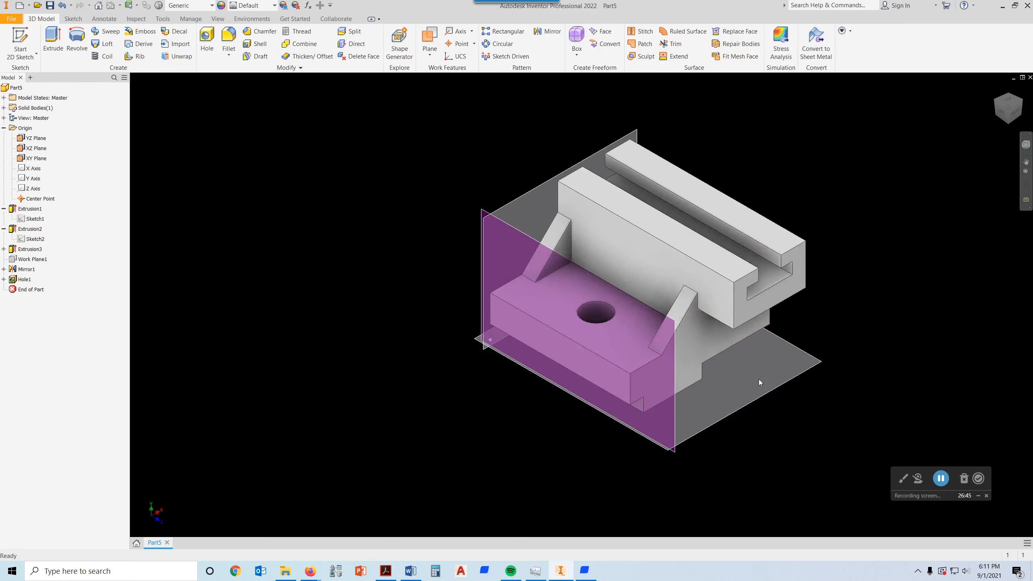